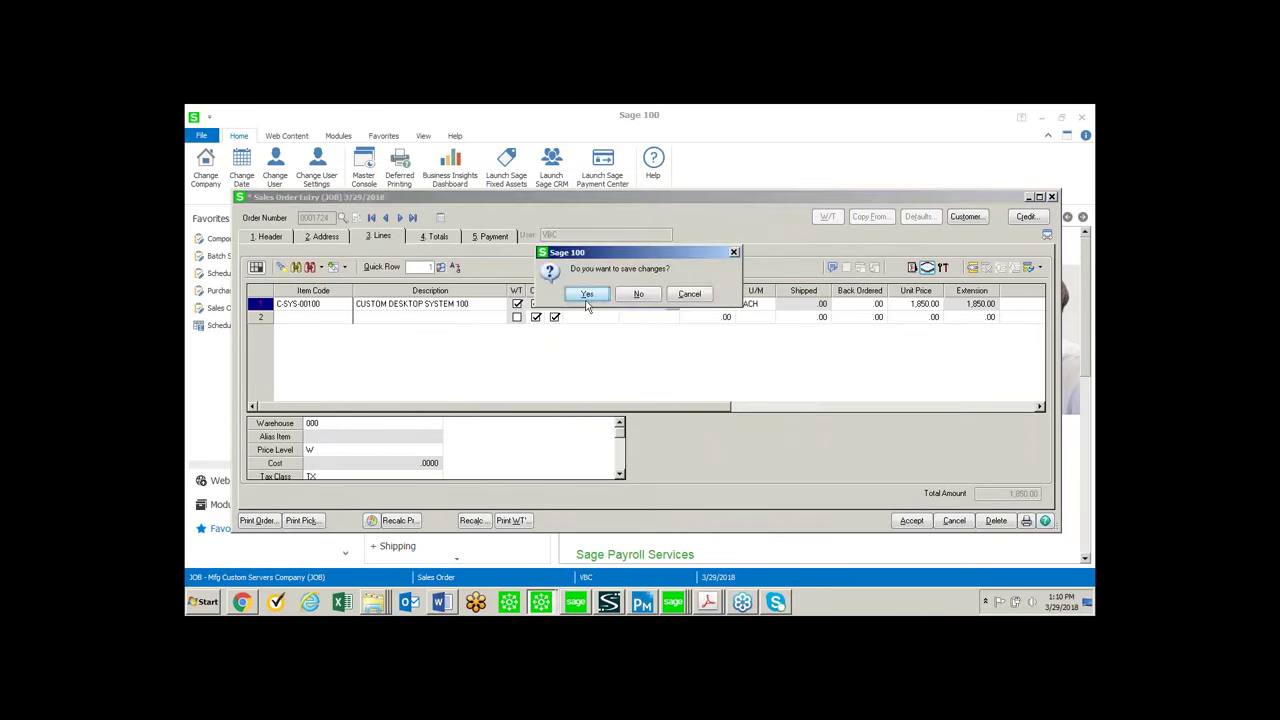
- Discard the open sales order's changes and run Batch Scheduling Regeneration for all work tickets not previously scheduled
{"action": "left_click", "coordinate": [631, 298]}
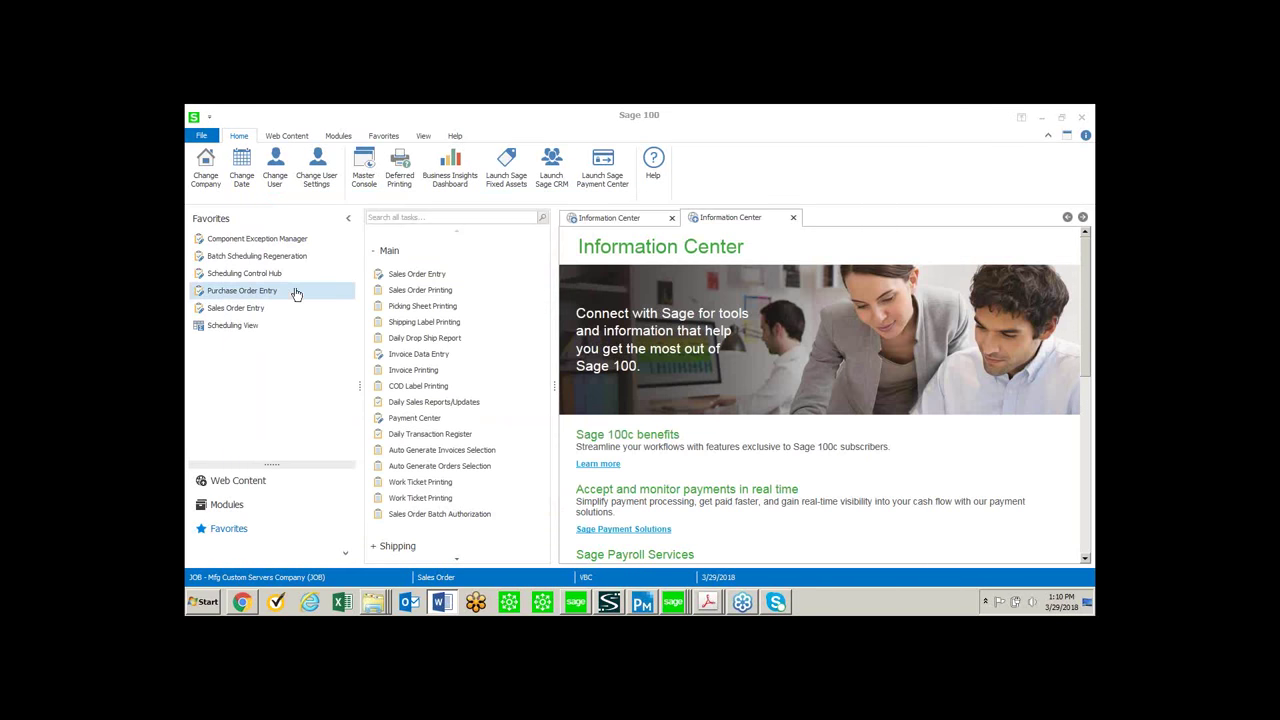
{"action": "left_click", "coordinate": [258, 256]}
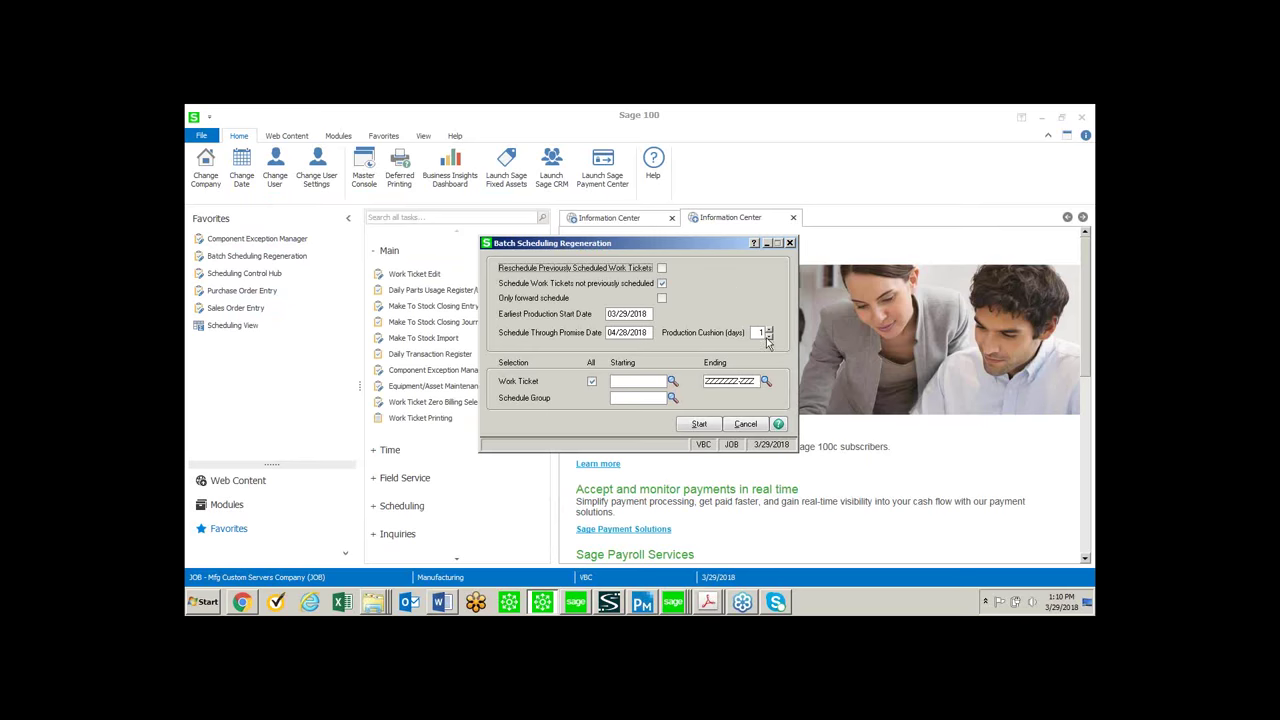
{"action": "left_click", "coordinate": [698, 425]}
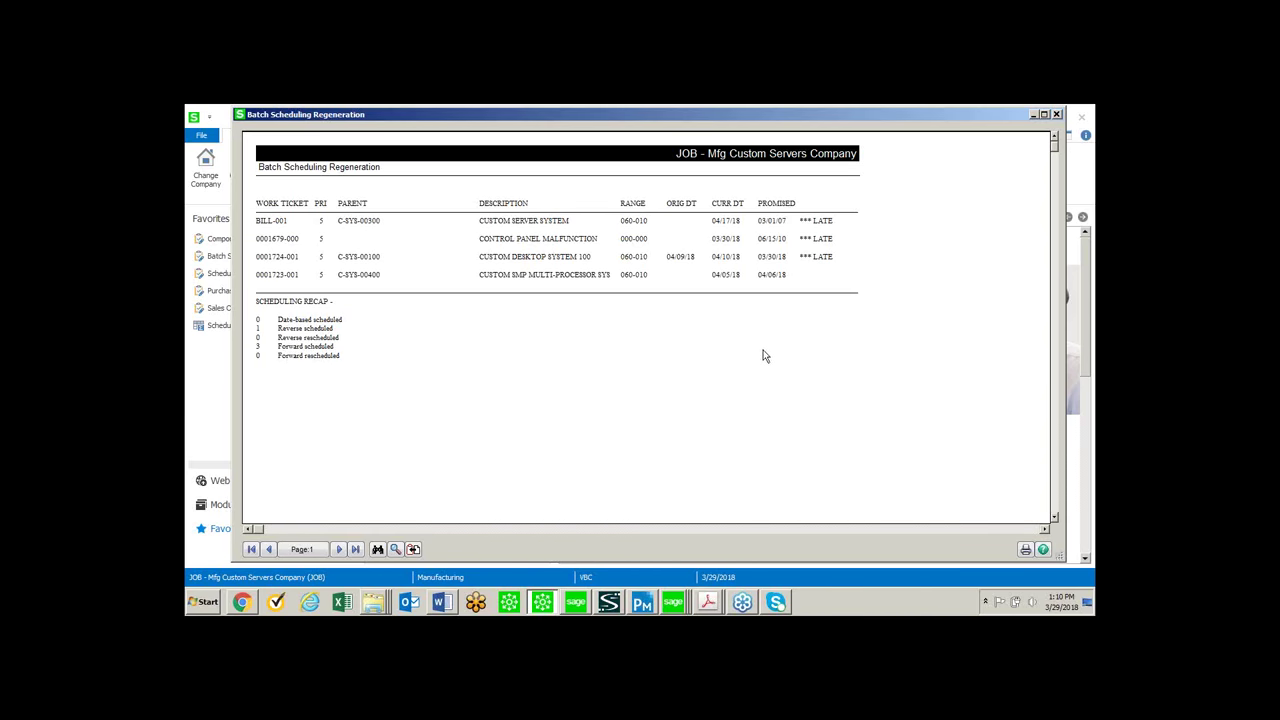
{"action": "left_click", "coordinate": [1057, 116]}
{"action": "left_click", "coordinate": [1057, 115]}
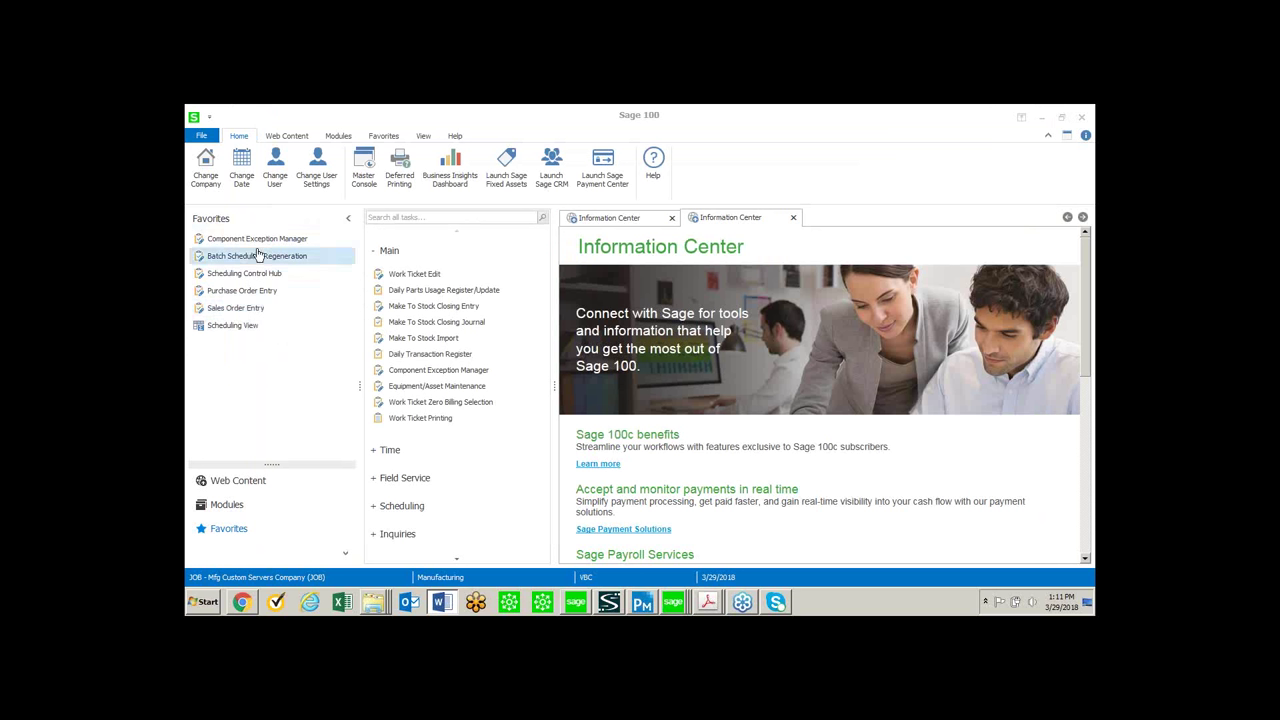
- Display the Scheduling Control Hub from 06/10/2010 in Percent Scheduled view with a Month horizon for all activities
{"action": "left_click", "coordinate": [252, 326]}
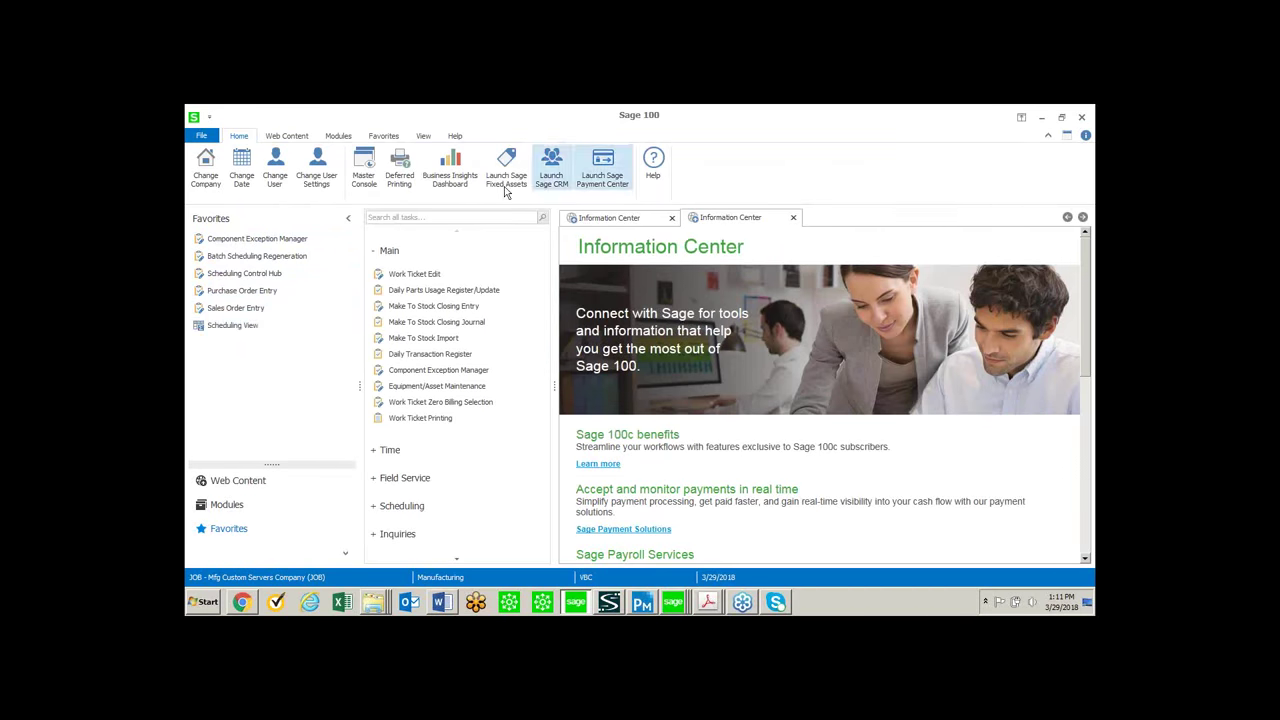
{"action": "left_click", "coordinate": [275, 275]}
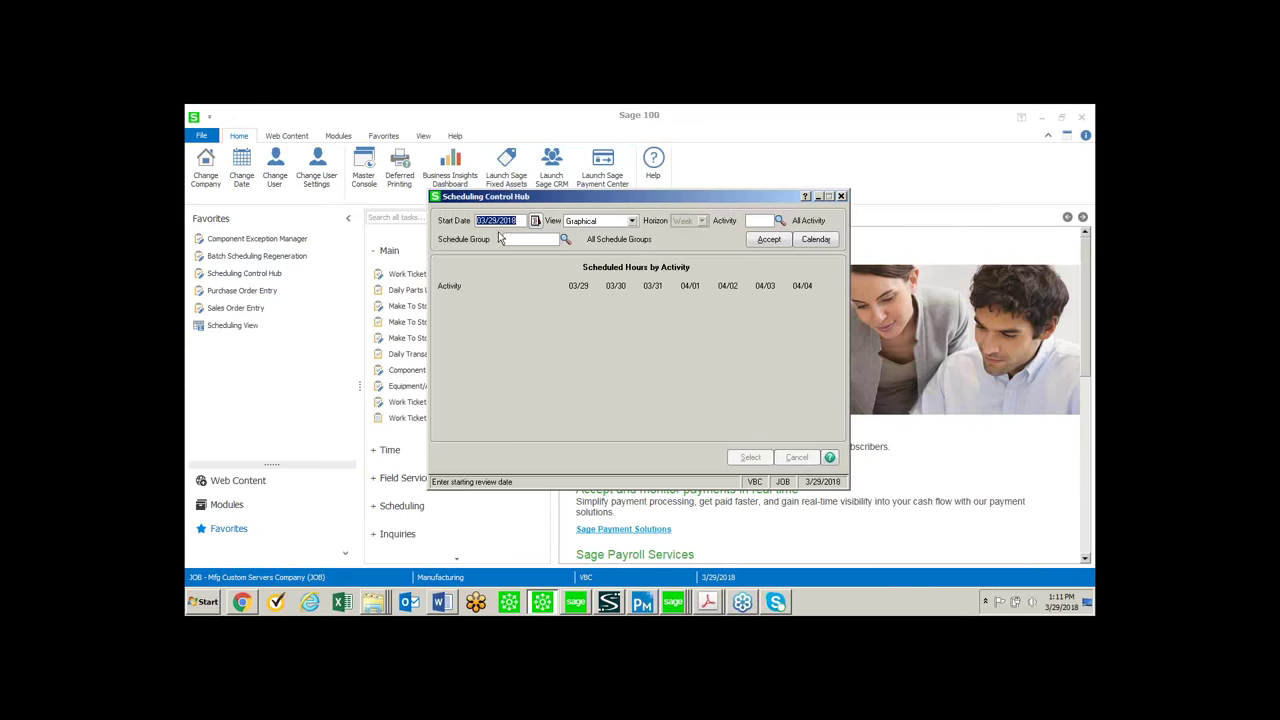
{"action": "type", "text": "061010"}
{"action": "key", "text": "Tab"}
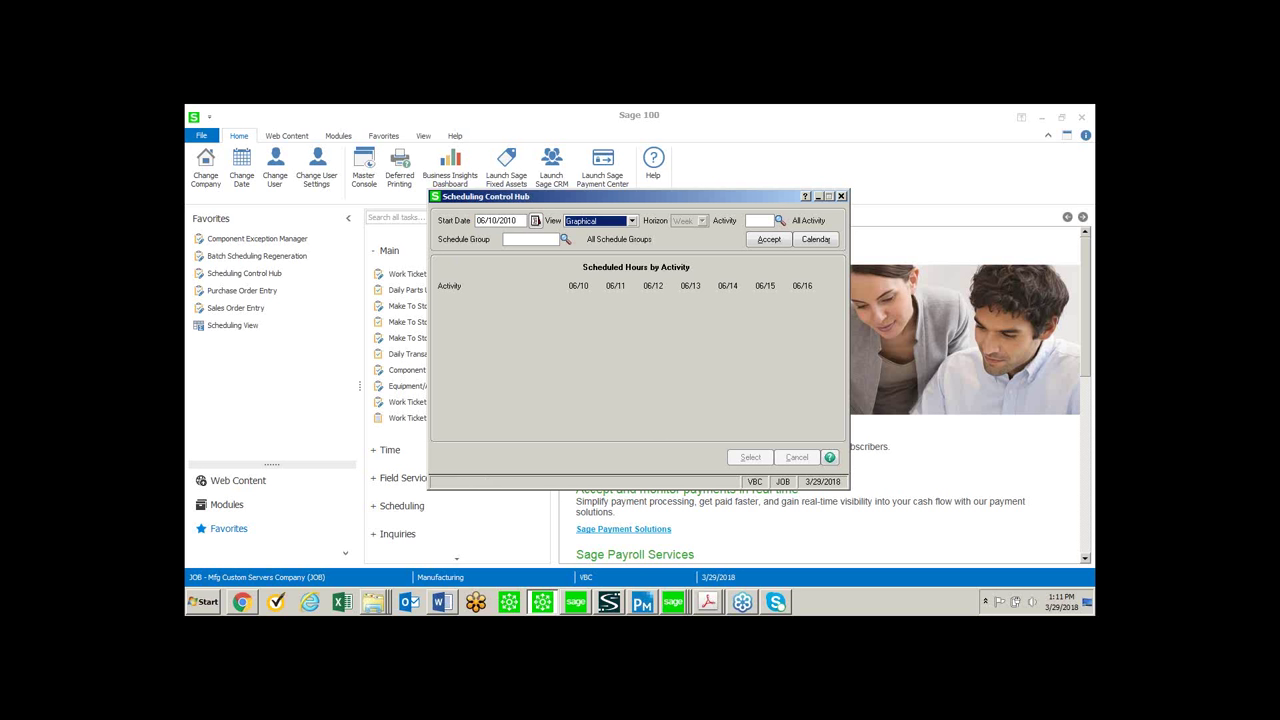
{"action": "left_click", "coordinate": [633, 222]}
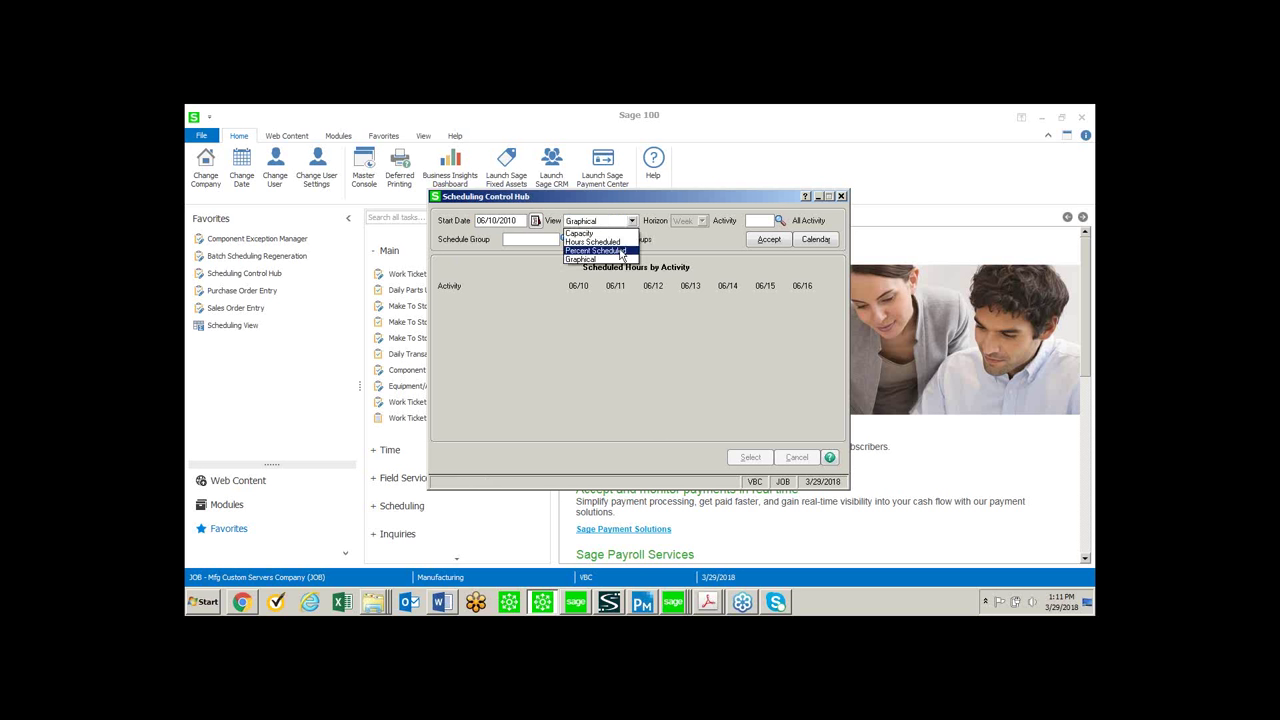
{"action": "left_click", "coordinate": [621, 254]}
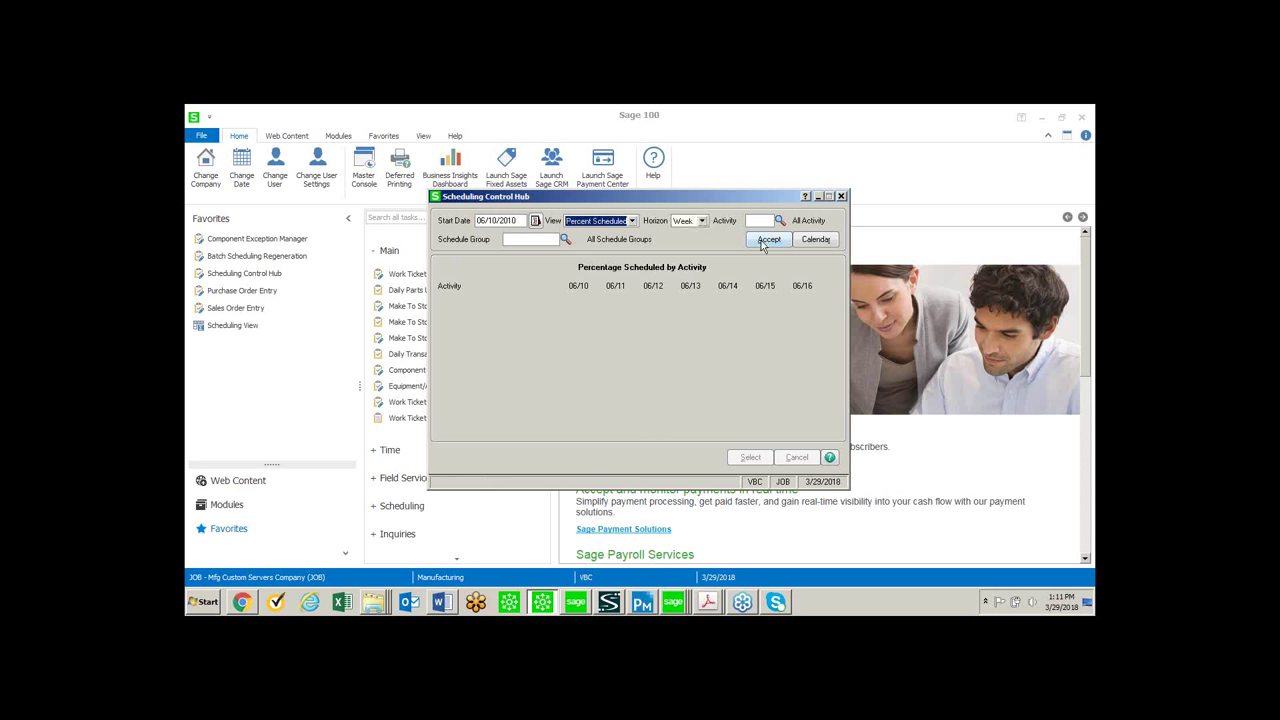
{"action": "left_click", "coordinate": [703, 221]}
{"action": "left_click", "coordinate": [697, 249]}
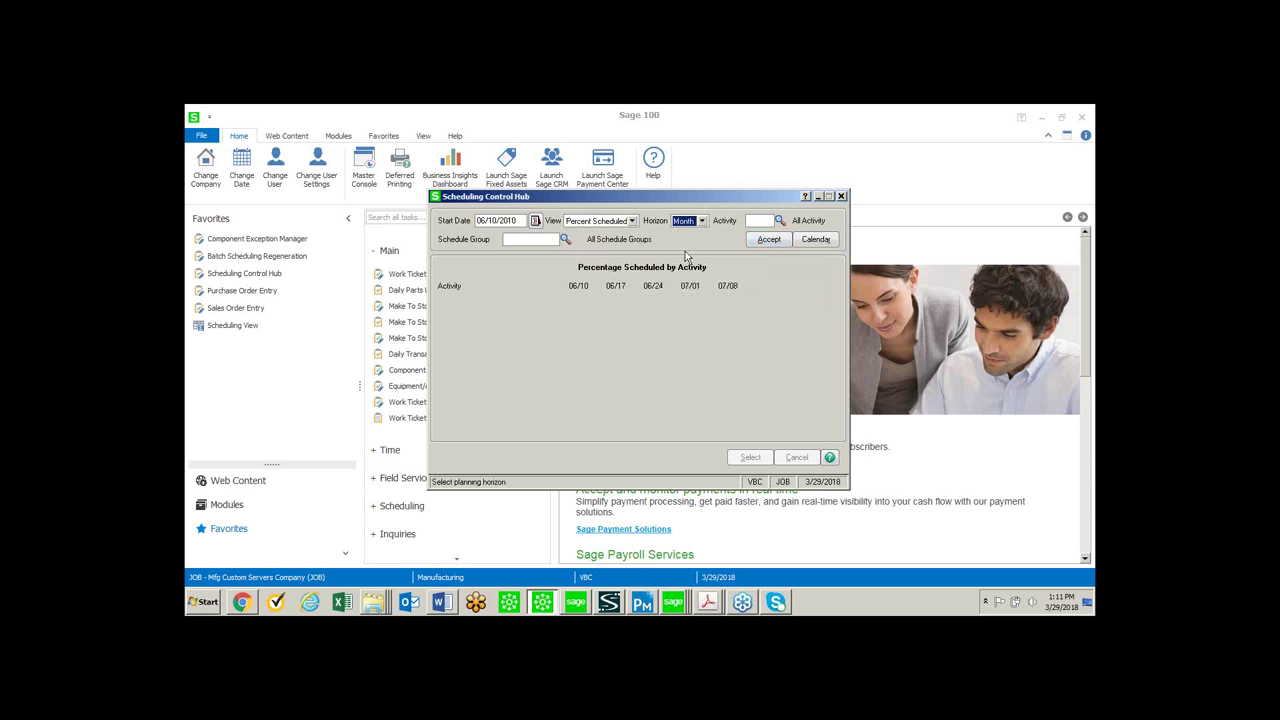
{"action": "left_click", "coordinate": [769, 240]}
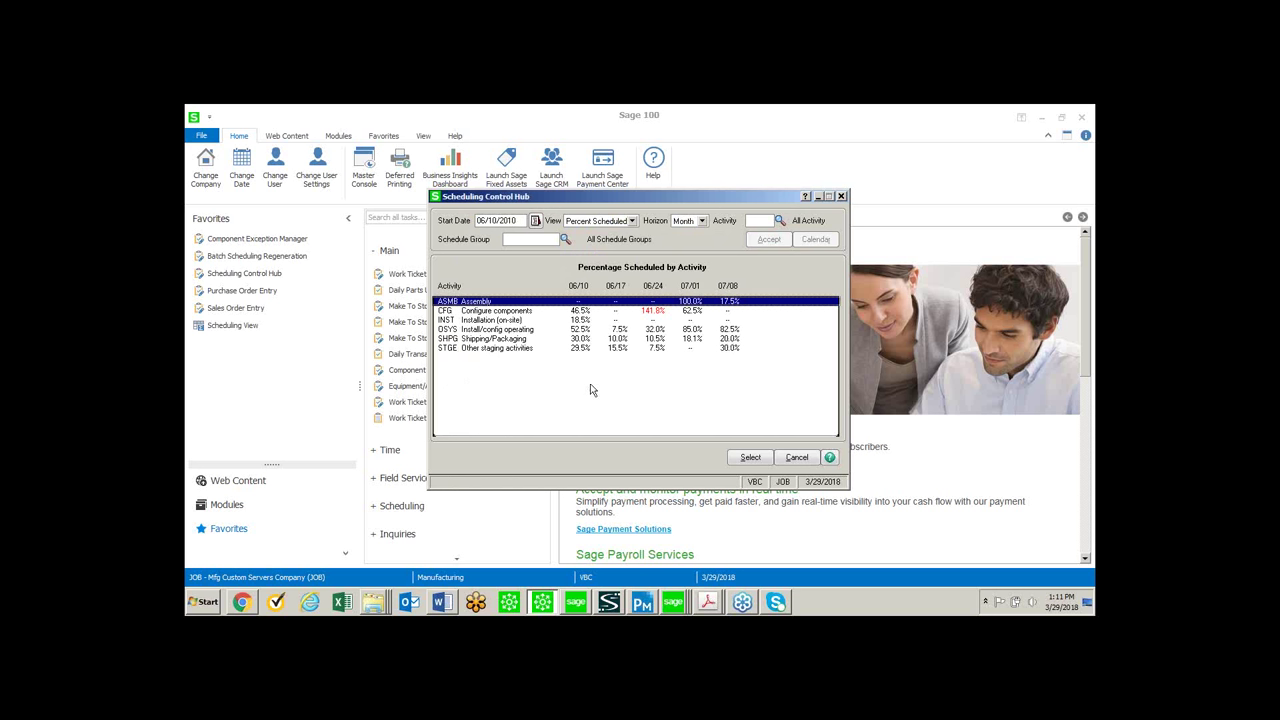
- Redisplay the scheduled percentages with a Week horizon and select the Installation (on-site) activity
{"action": "left_click", "coordinate": [703, 221]}
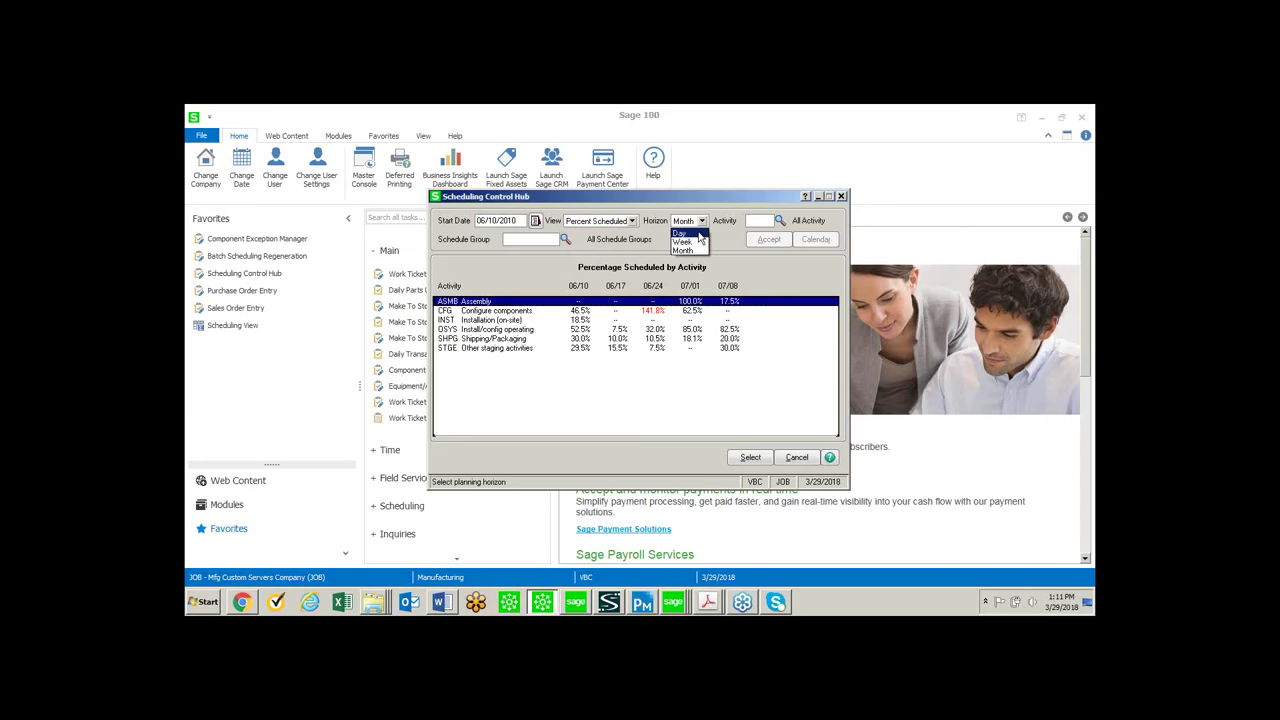
{"action": "left_click", "coordinate": [693, 240]}
{"action": "left_click", "coordinate": [758, 243]}
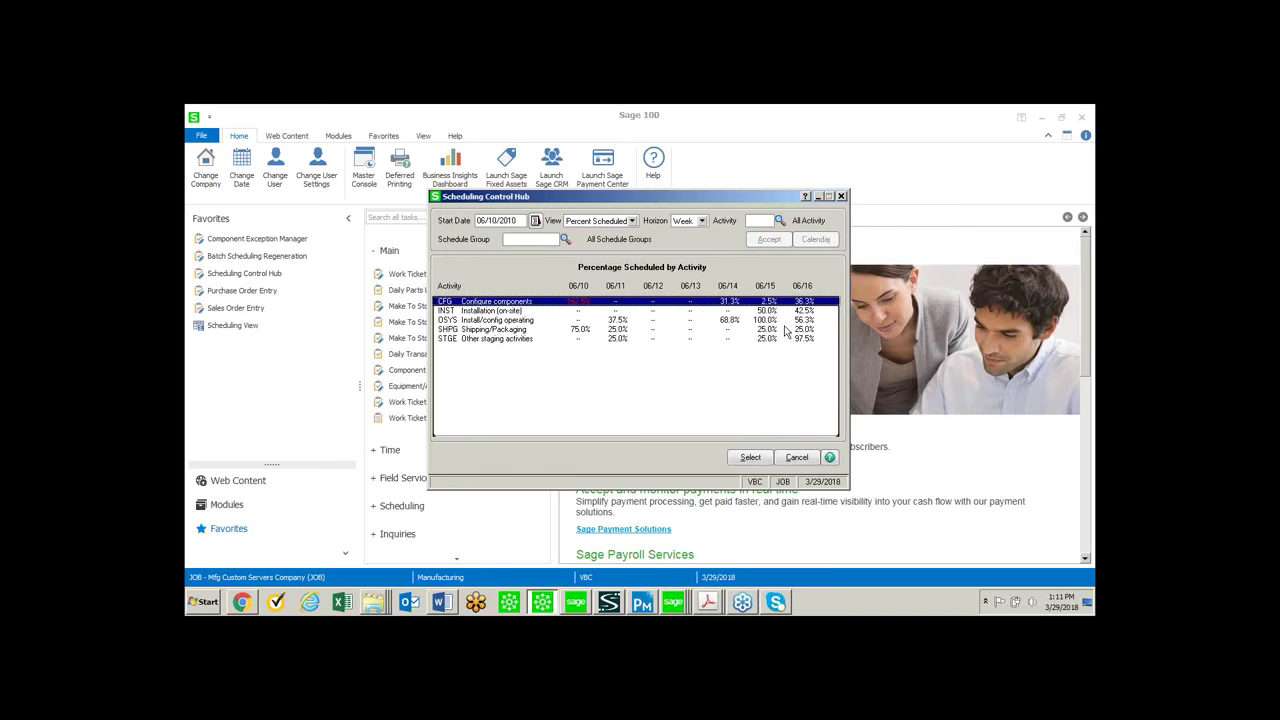
{"action": "left_click", "coordinate": [519, 311]}
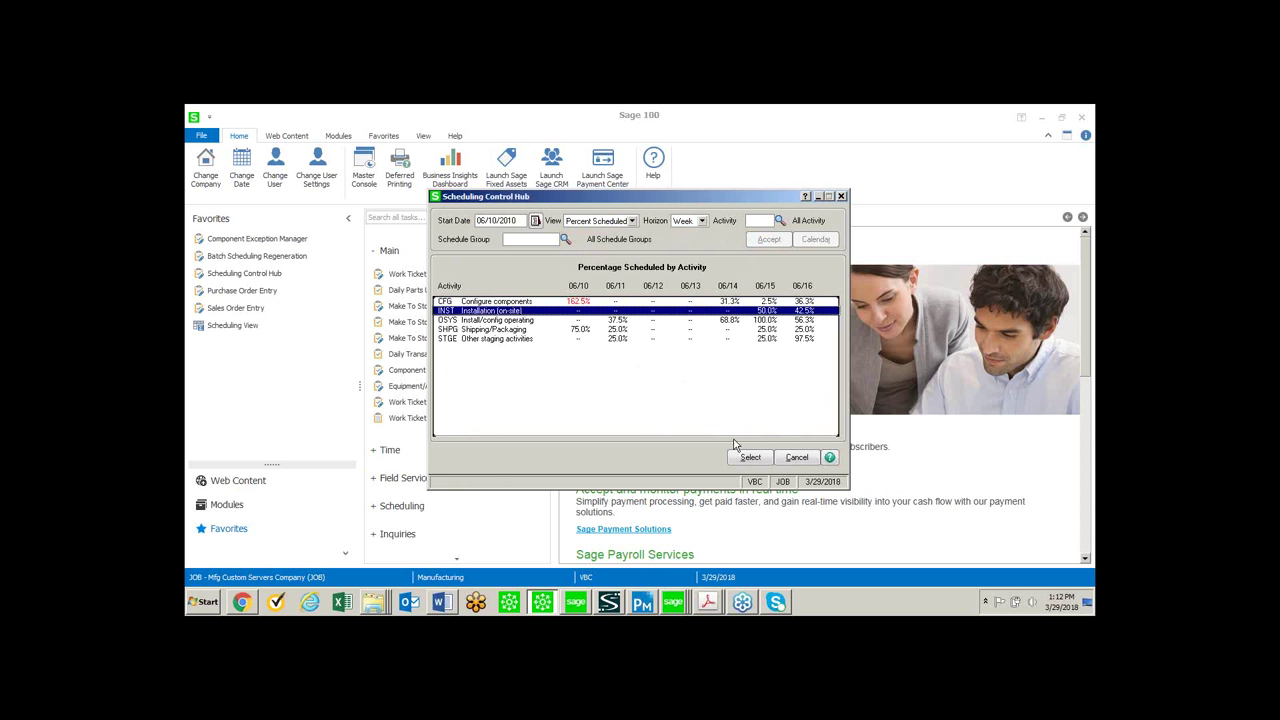
{"action": "key", "text": "alt+Tab"}
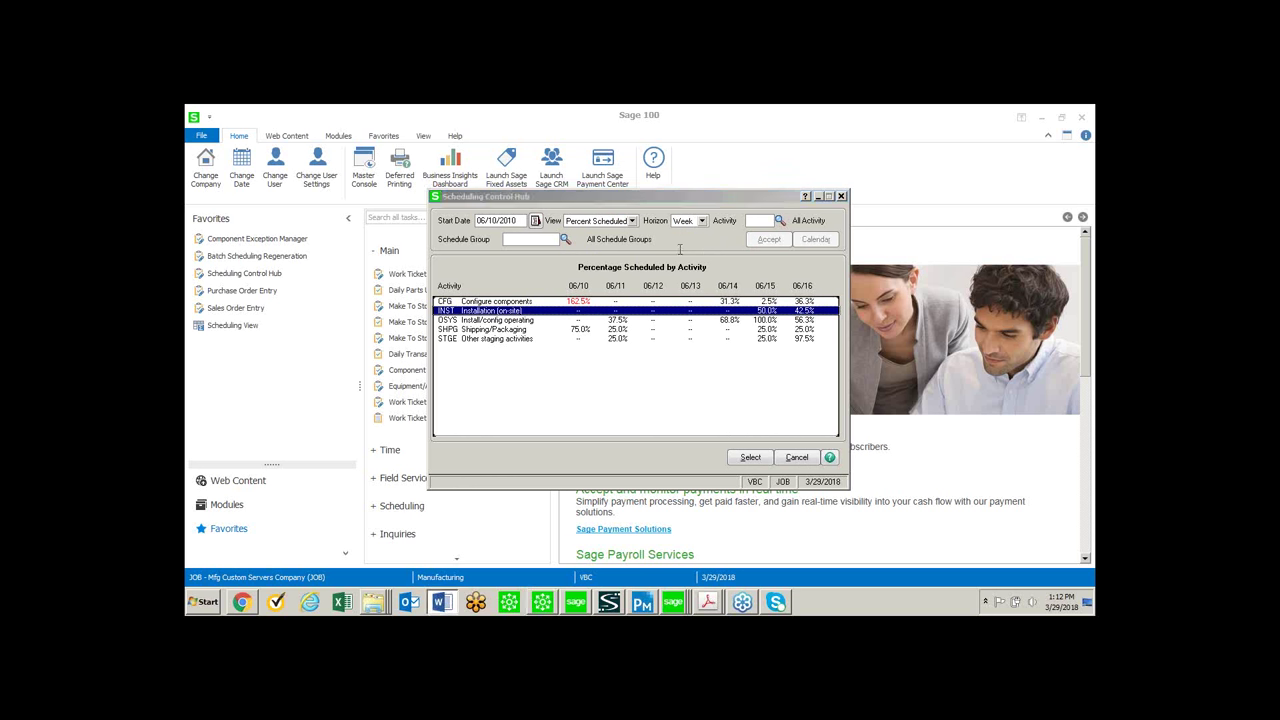
- Display the schedule in Graphical view and expand the scheduling window to show more activities
{"action": "left_click", "coordinate": [632, 221]}
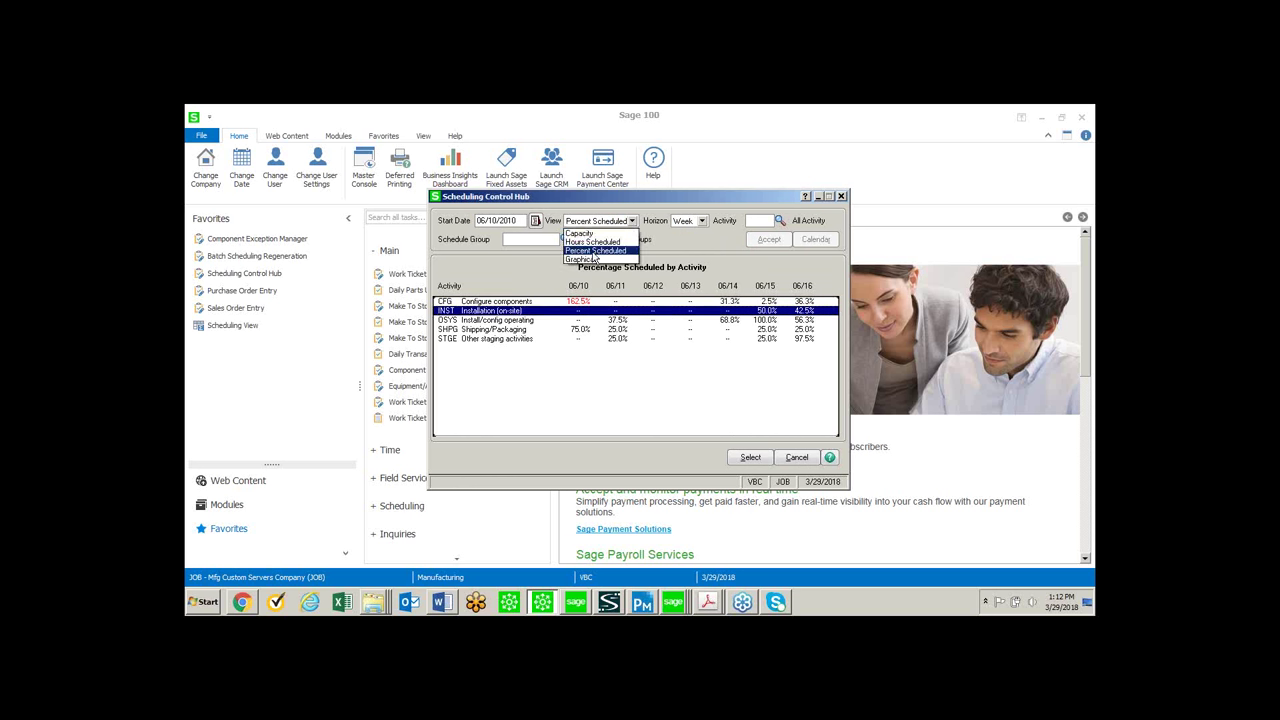
{"action": "left_click", "coordinate": [595, 250]}
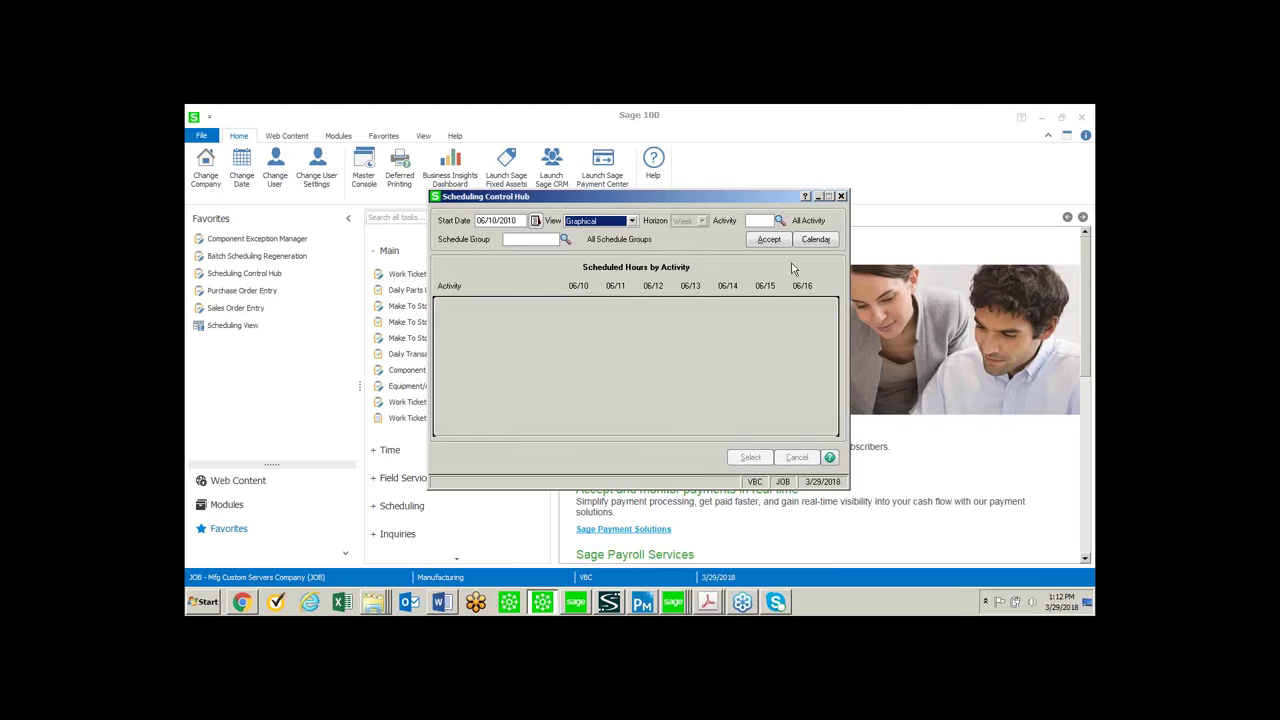
{"action": "left_click", "coordinate": [768, 240]}
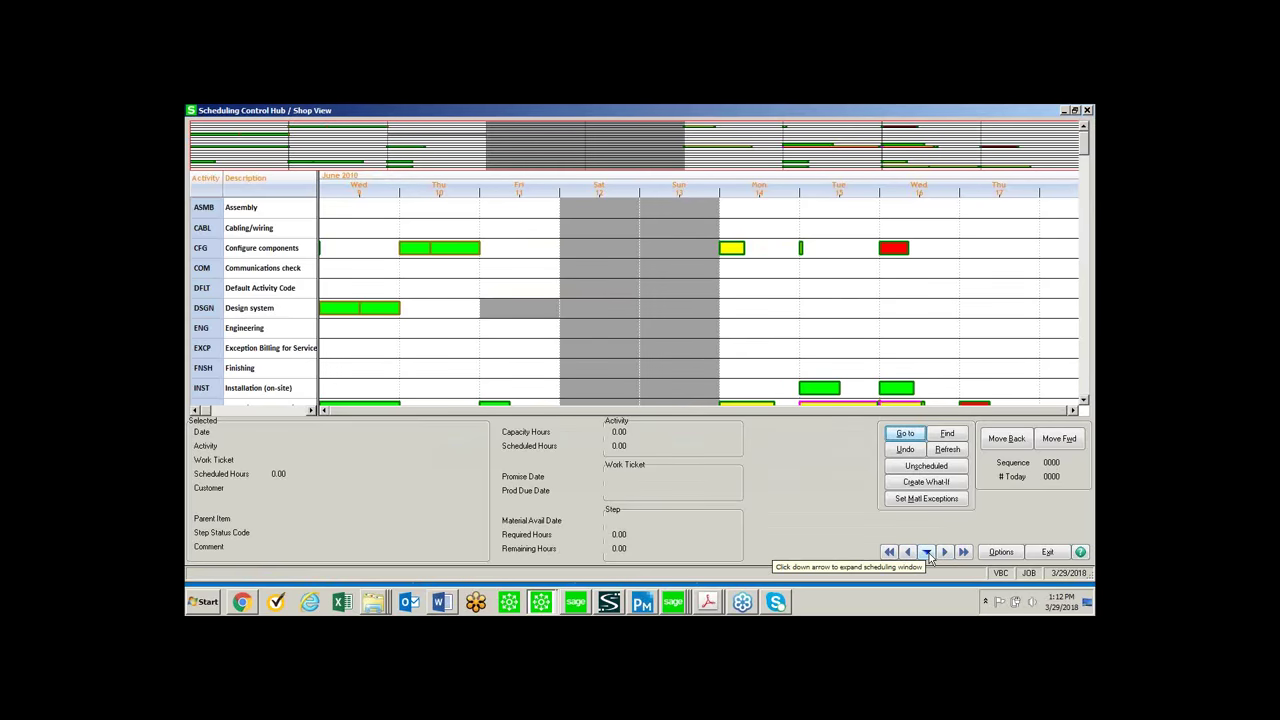
{"action": "left_click", "coordinate": [927, 552]}
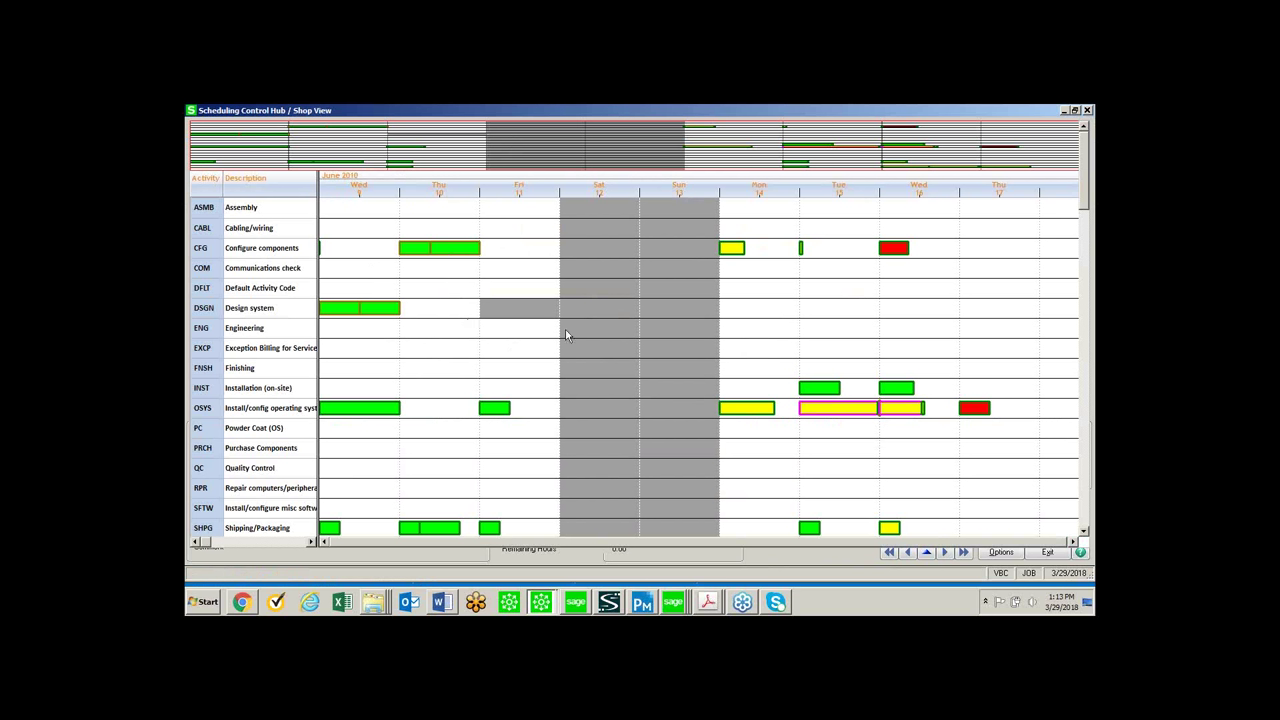
- Review the material exceptions of the June 15 Install/config operating system job and check the inventory drilldown for UNIX SYSTEM 6.0/SMP
{"action": "mouse_move", "coordinate": [882, 421]}
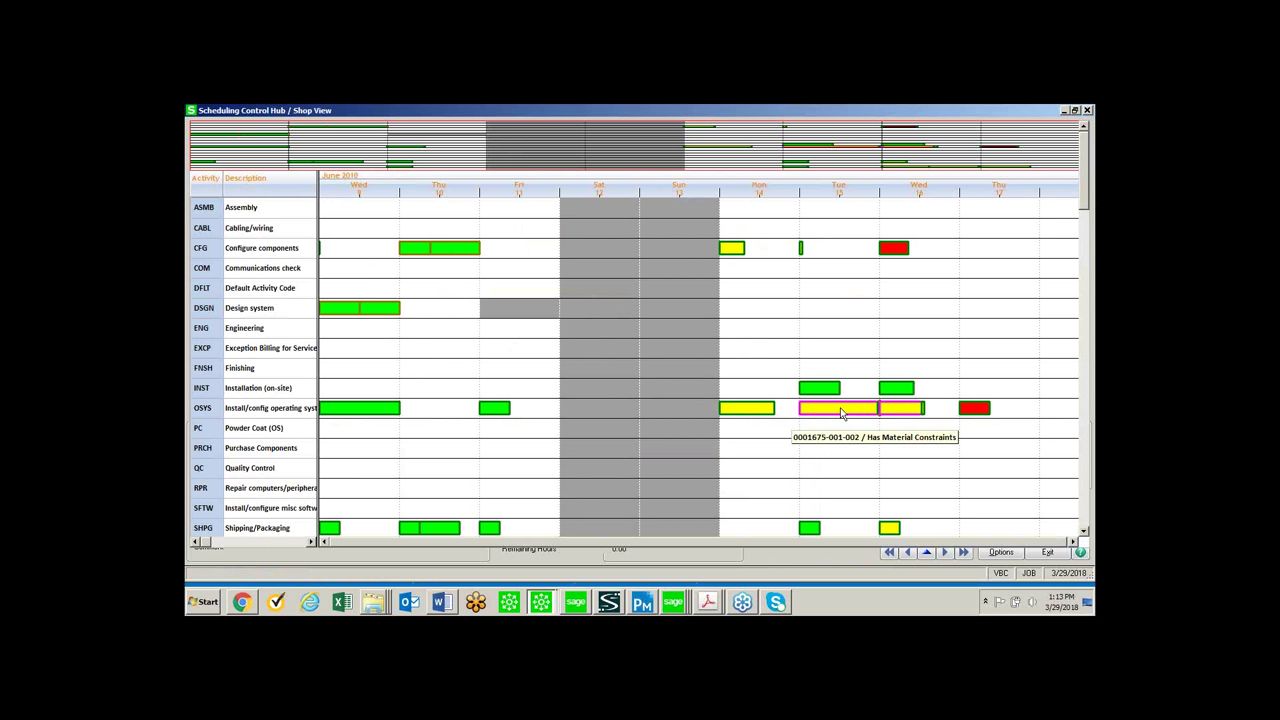
{"action": "right_click", "coordinate": [841, 412]}
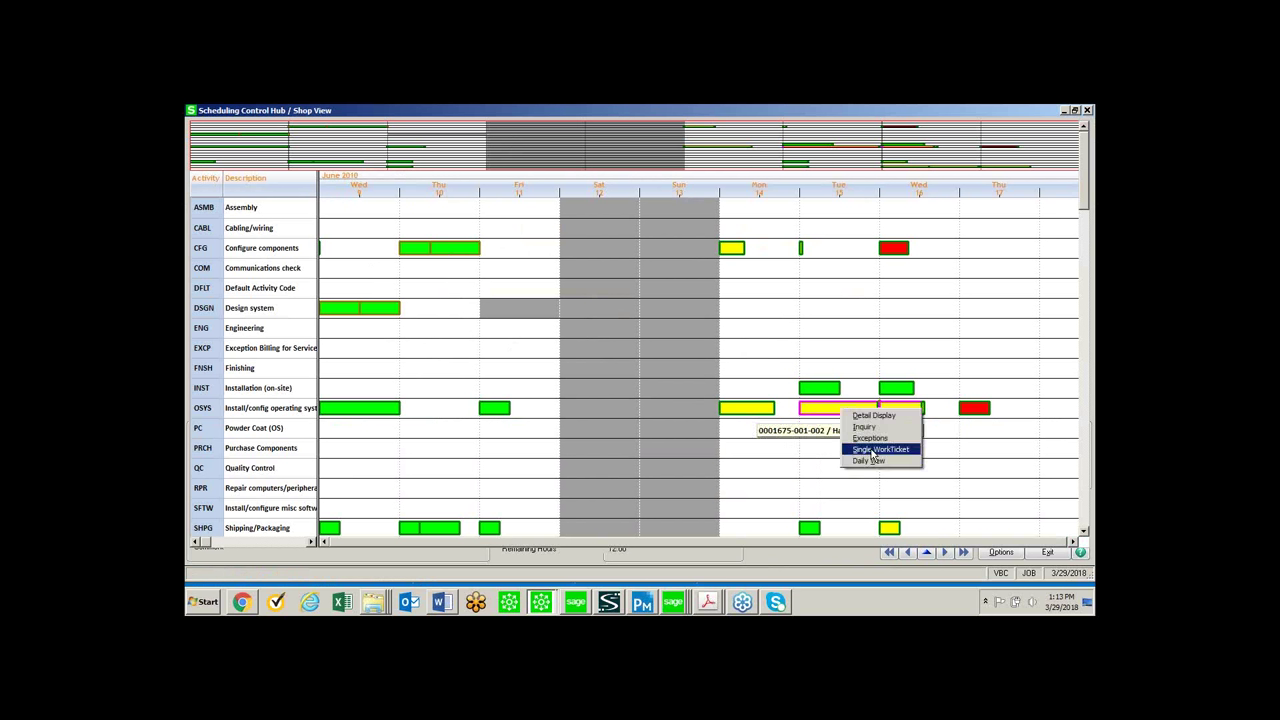
{"action": "left_click", "coordinate": [872, 438]}
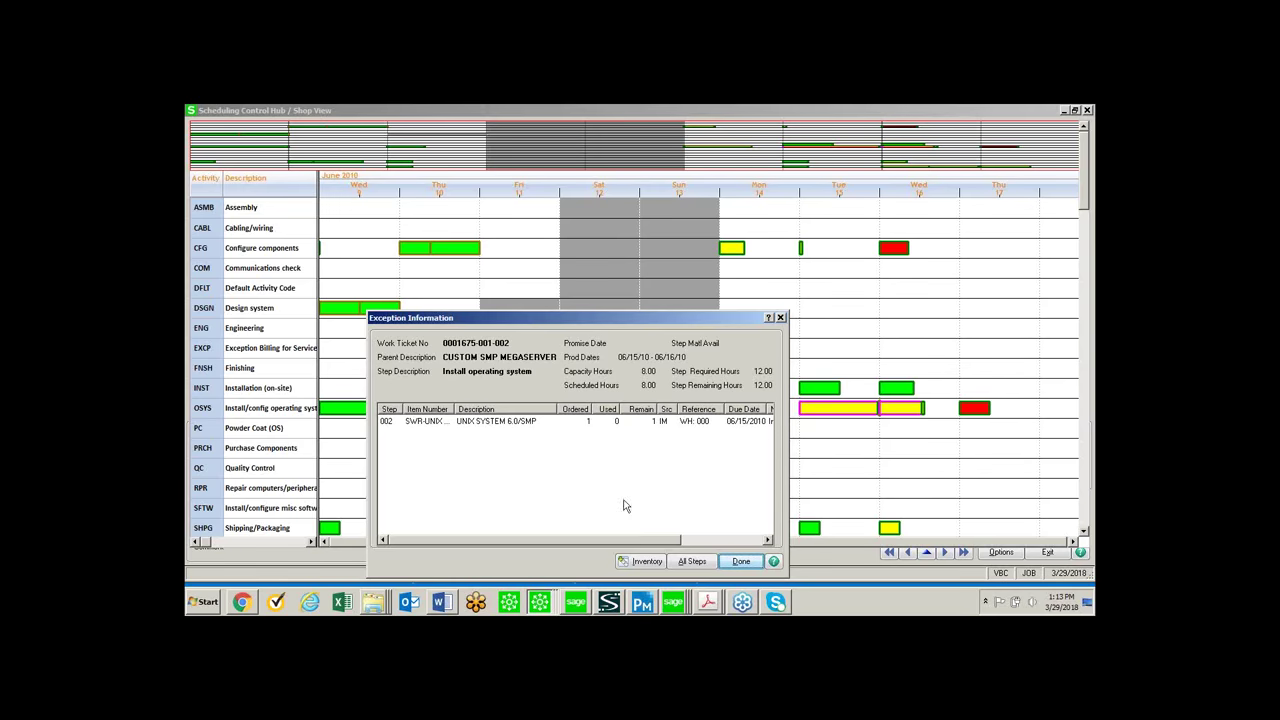
{"action": "left_click_drag", "start_coordinate": [603, 541], "coordinate": [706, 541]}
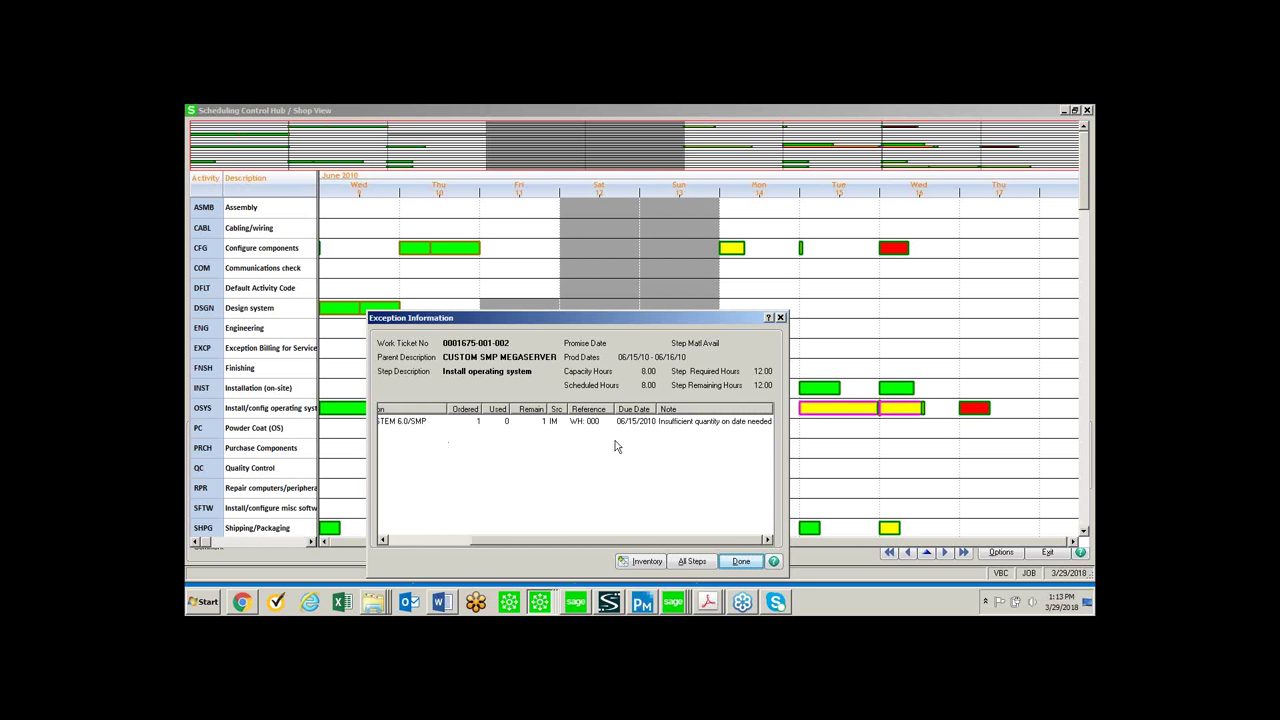
{"action": "left_click", "coordinate": [647, 562]}
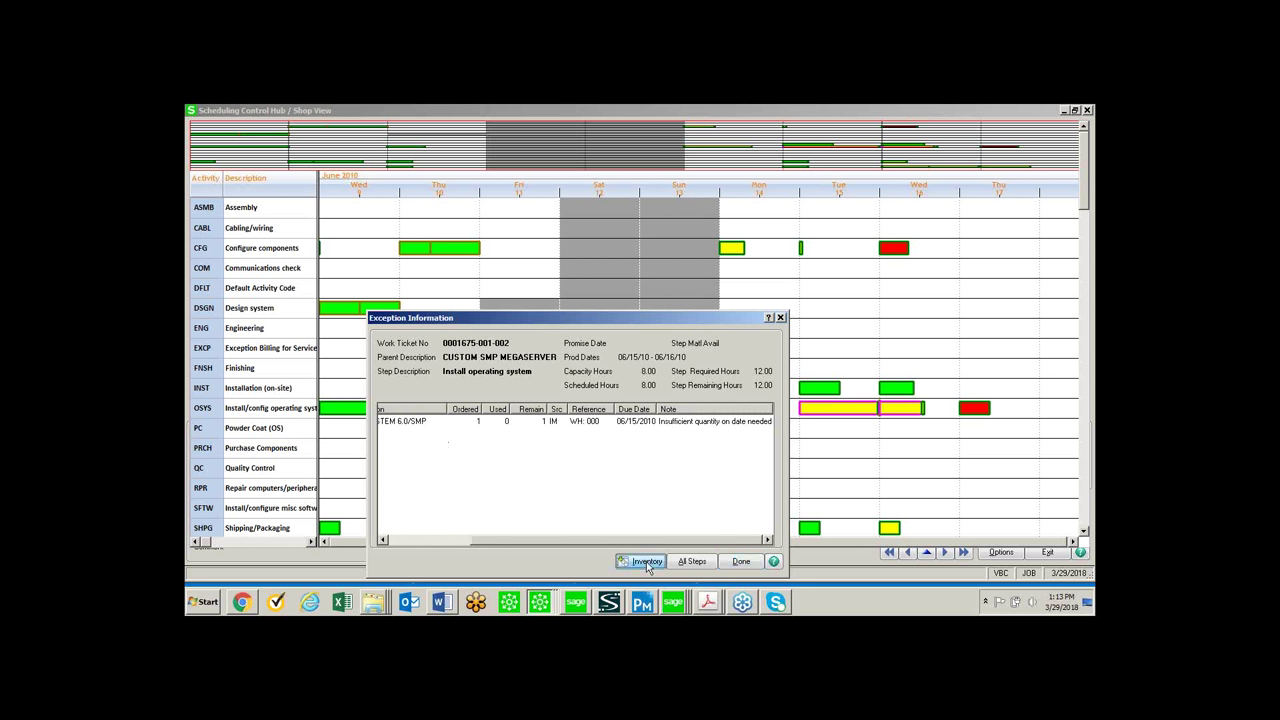
{"action": "left_click", "coordinate": [630, 428]}
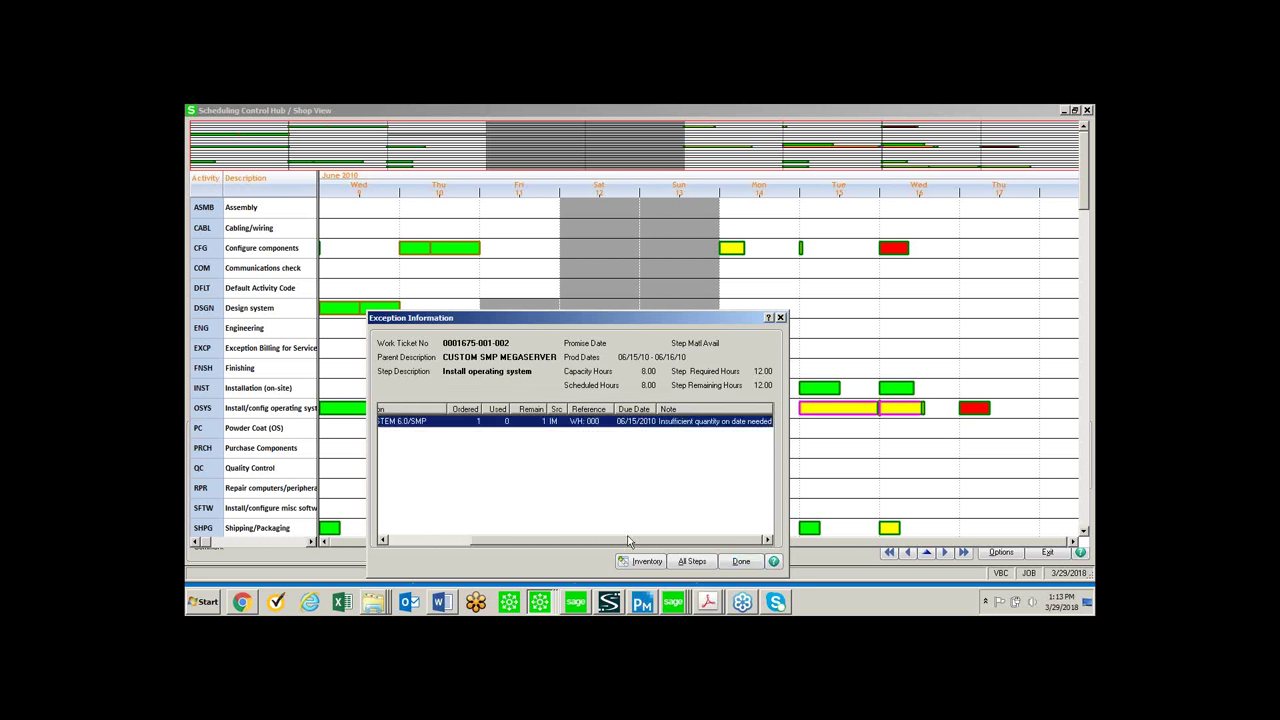
{"action": "left_click", "coordinate": [640, 561]}
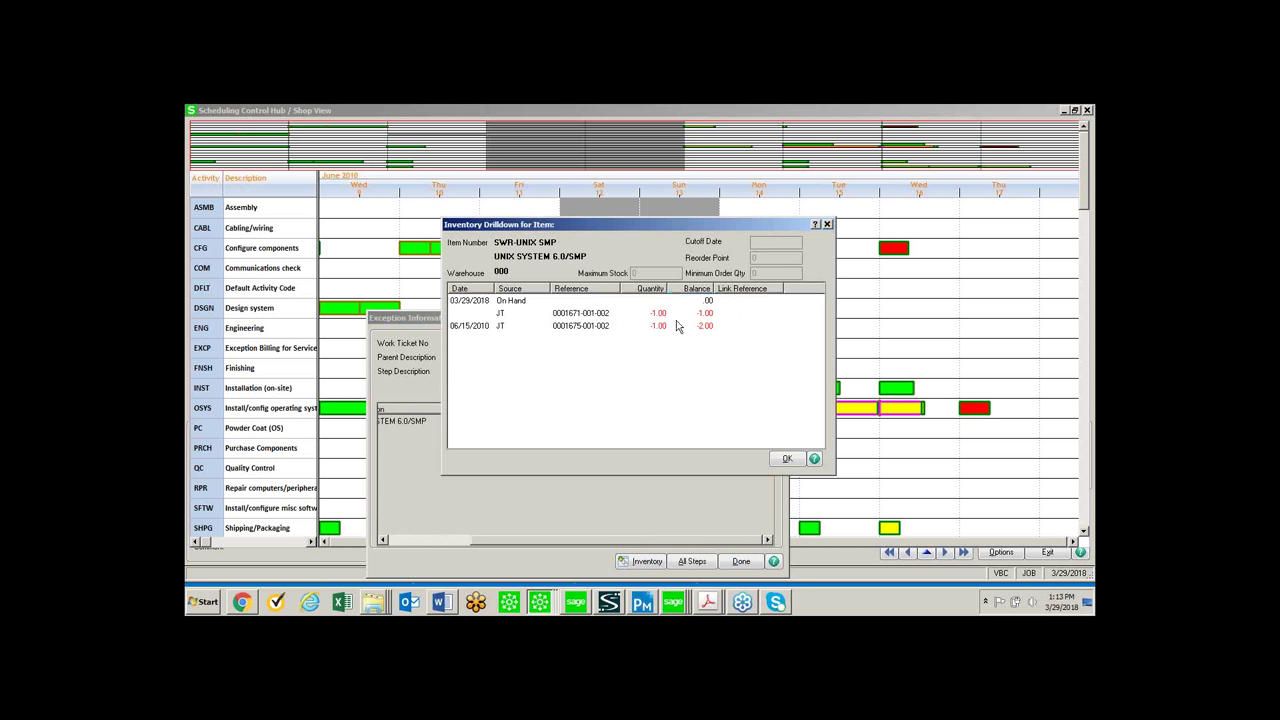
{"action": "left_click", "coordinate": [827, 225]}
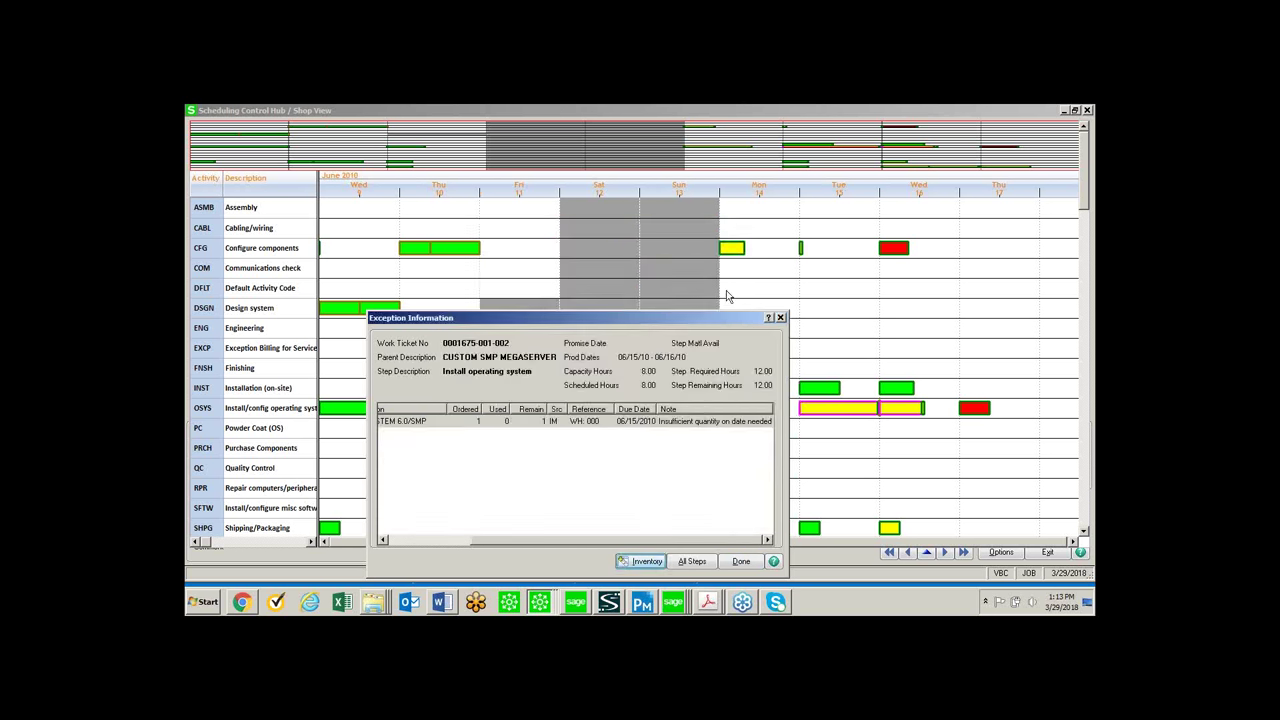
- Review the exceptions for all steps of the work ticket, and return to the shop schedule
{"action": "left_click", "coordinate": [690, 563]}
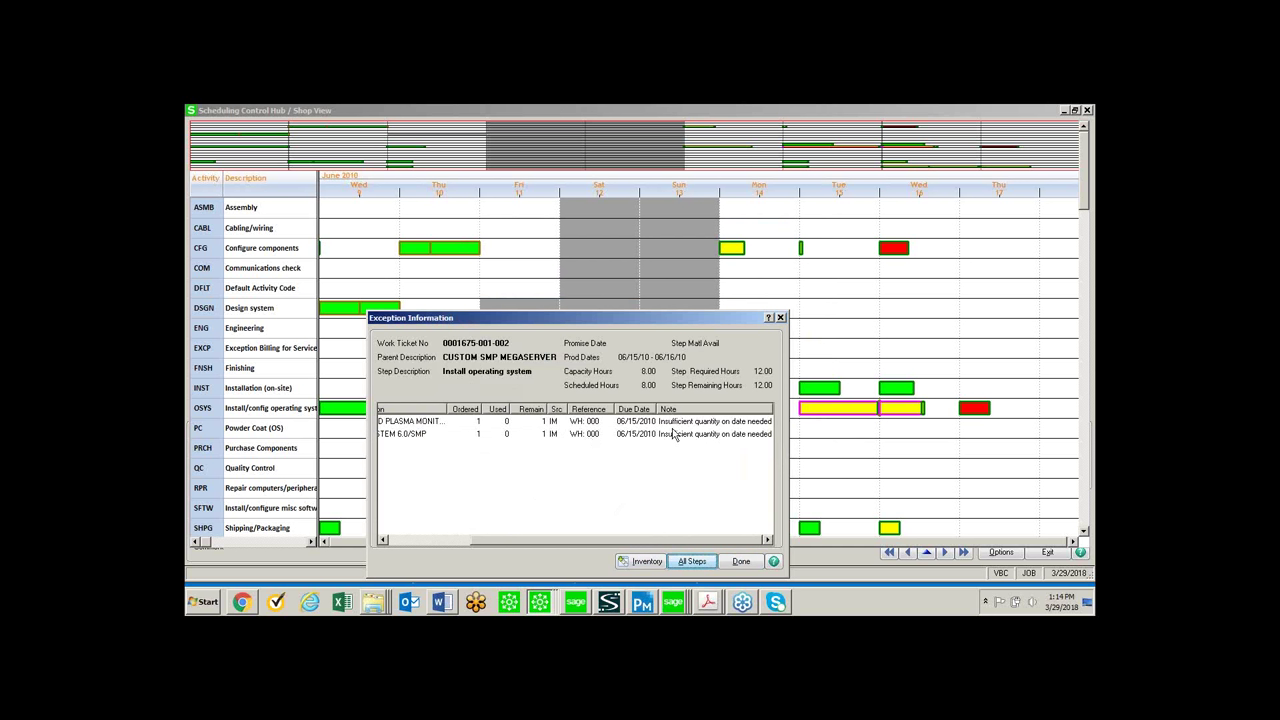
{"action": "left_click", "coordinate": [781, 318]}
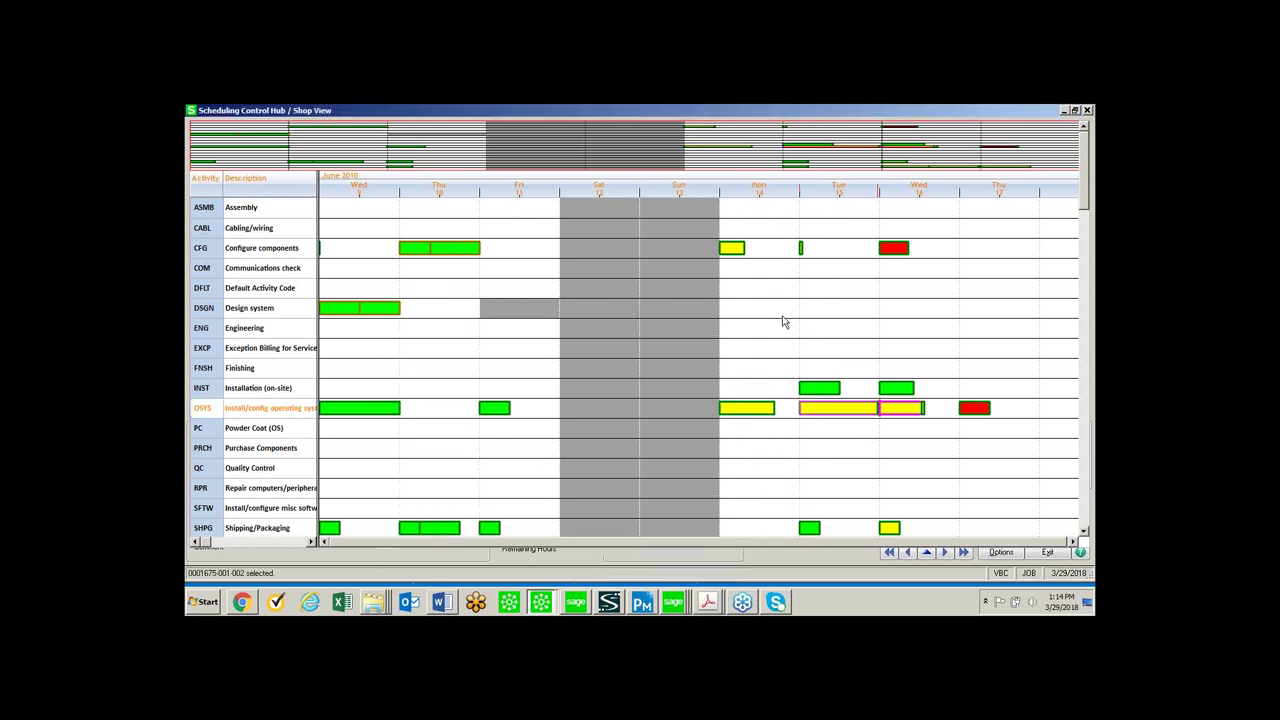
{"action": "left_click", "coordinate": [834, 473]}
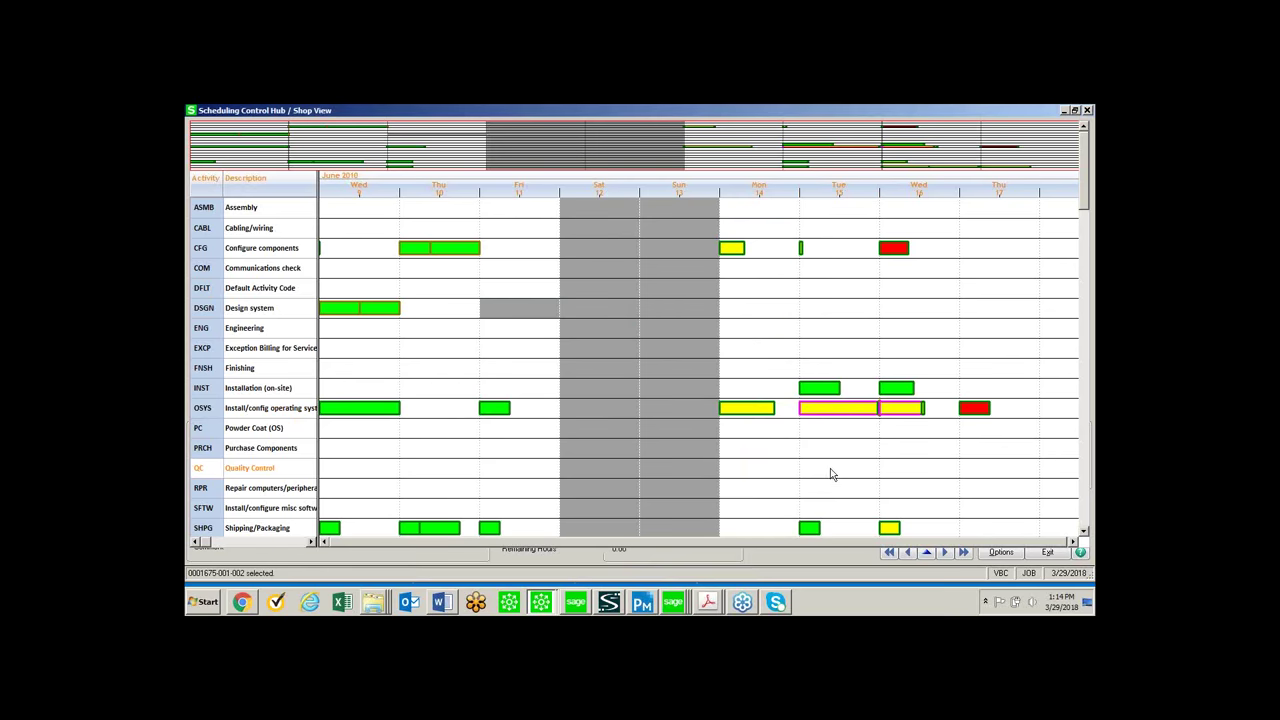
- Create a what-if schedule, move the June 16 Configure components job to June 15, and apply it to the live schedule
{"action": "left_click", "coordinate": [927, 552]}
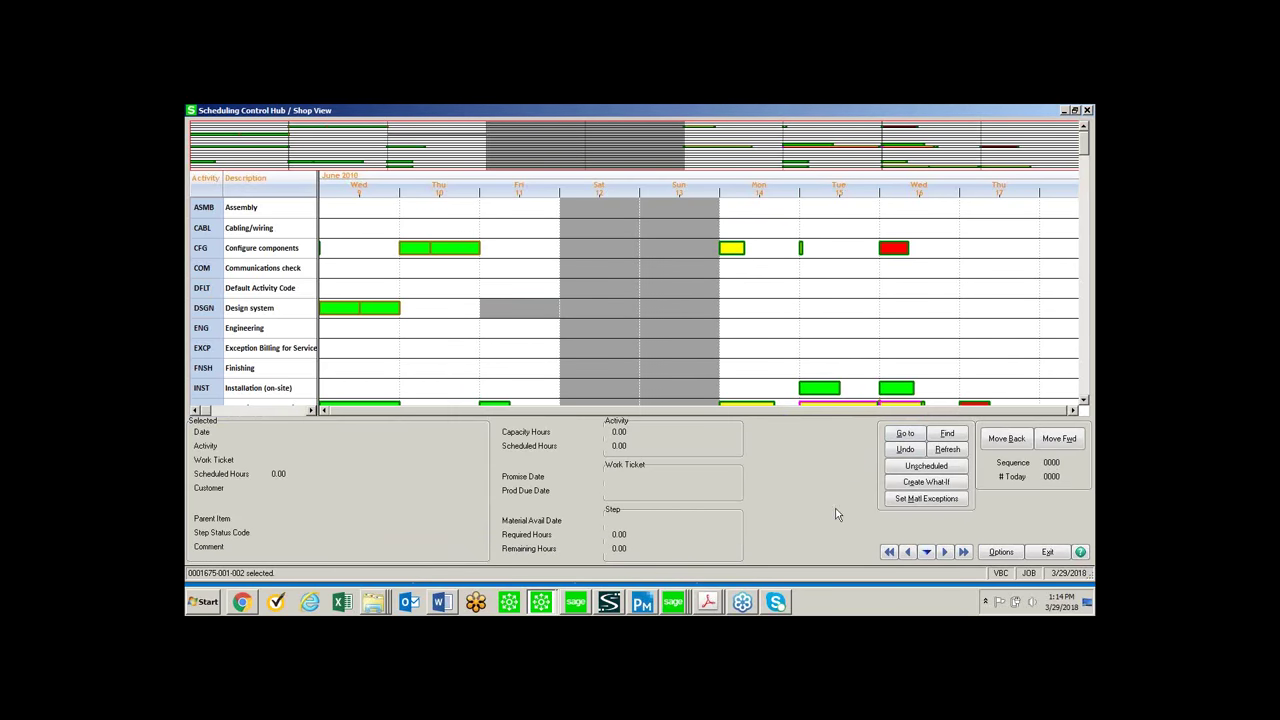
{"action": "left_click", "coordinate": [916, 484]}
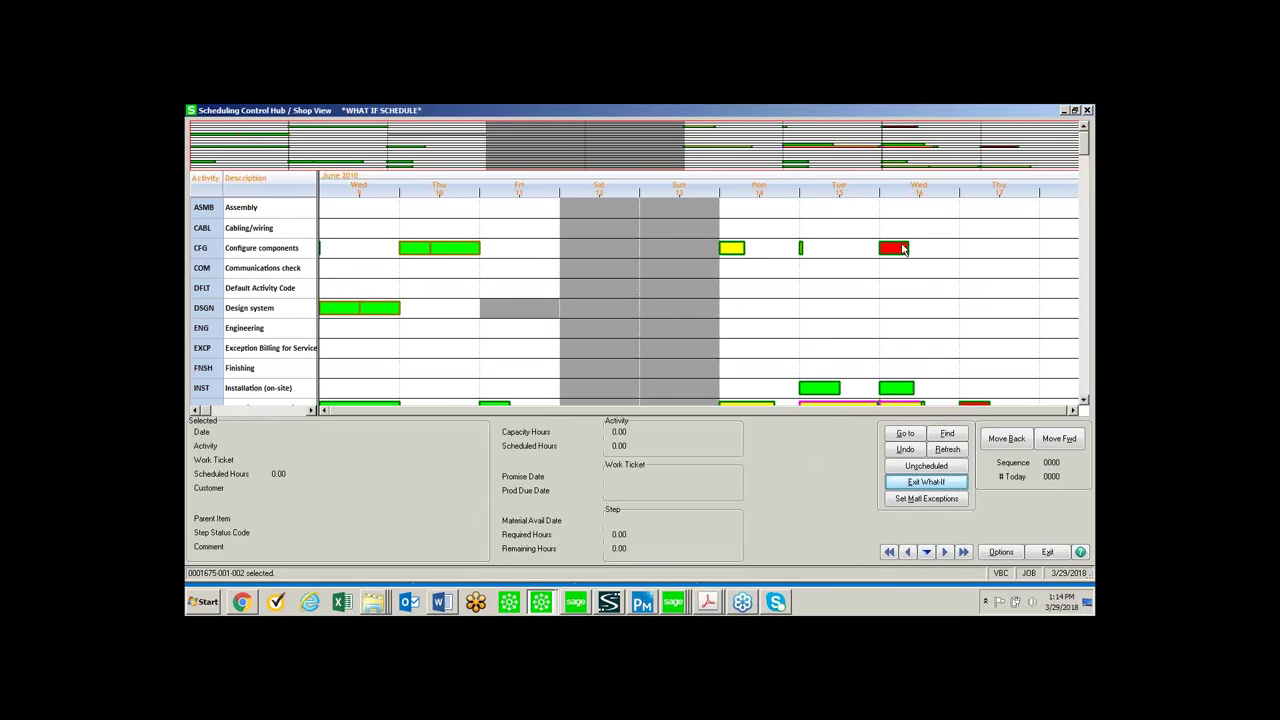
{"action": "left_click_drag", "start_coordinate": [896, 250], "coordinate": [837, 250]}
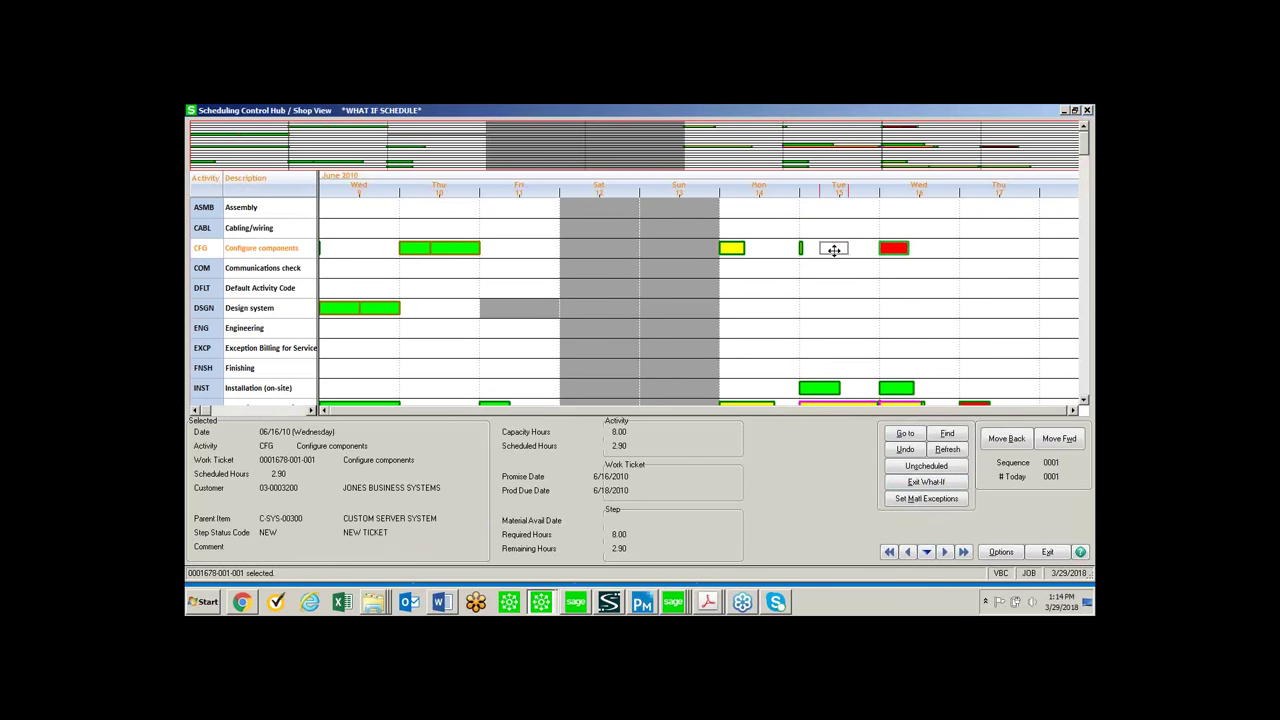
{"action": "left_click_drag", "start_coordinate": [834, 250], "coordinate": [834, 252]}
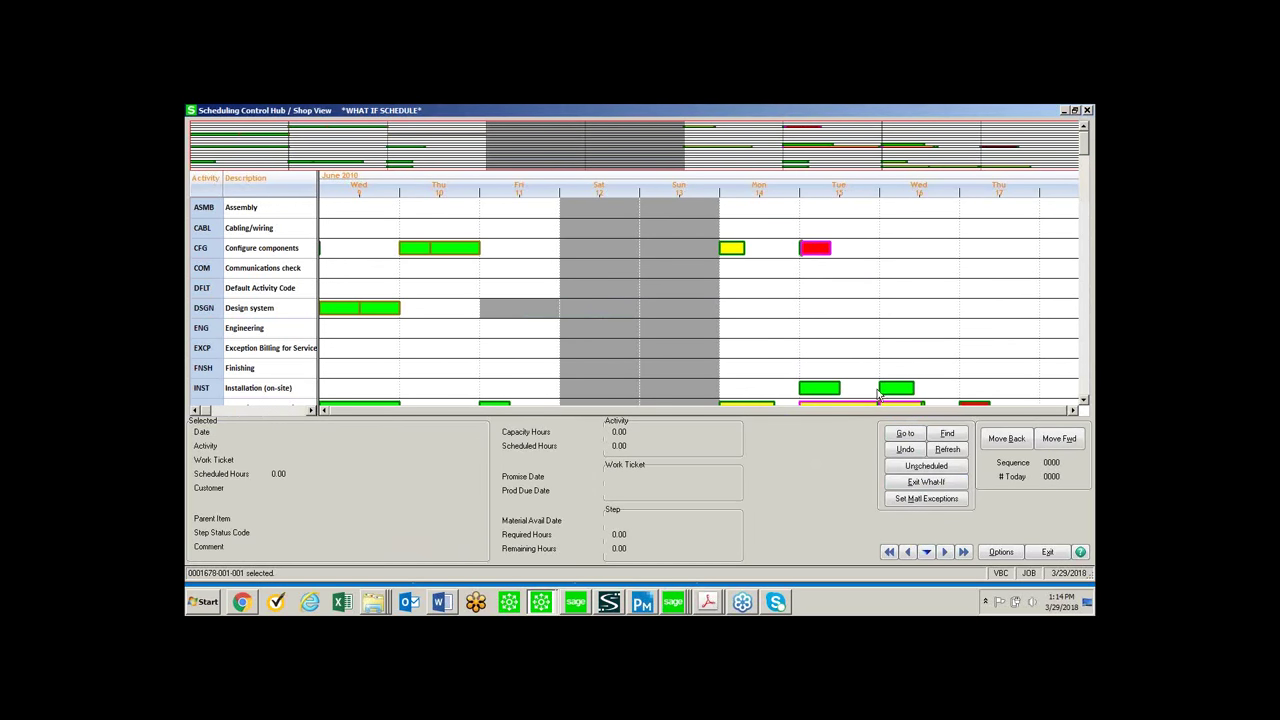
{"action": "left_click", "coordinate": [940, 482]}
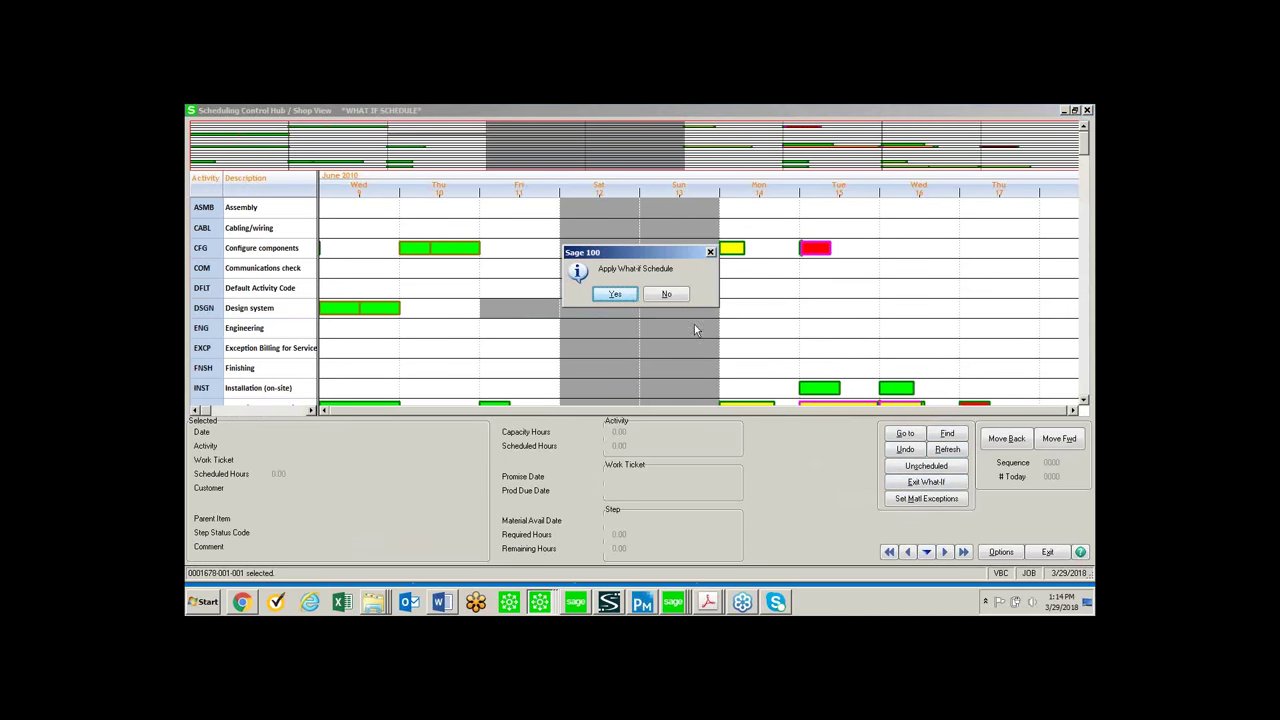
{"action": "left_click", "coordinate": [615, 294]}
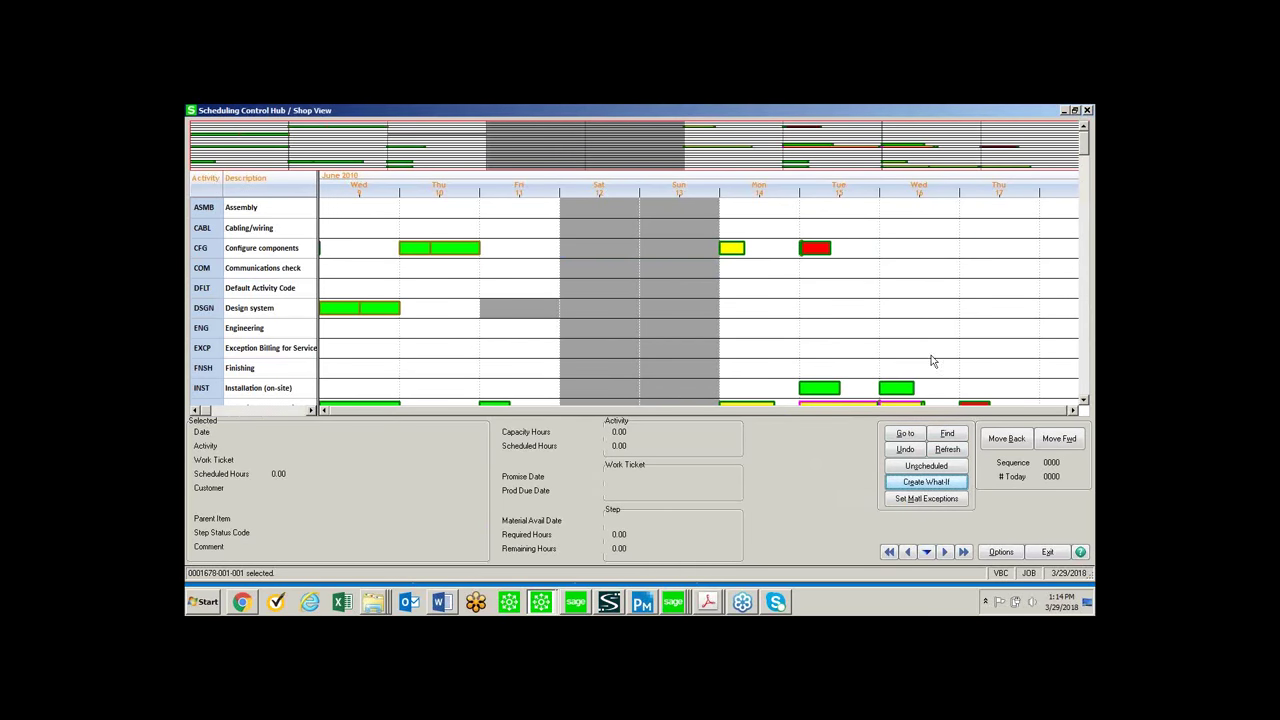
- Try moving the June 15 Configure components job to Default Activity Code on June 14 in a what-if schedule, and discard it
{"action": "left_click", "coordinate": [917, 480]}
{"action": "left_click_drag", "start_coordinate": [823, 250], "coordinate": [765, 286]}
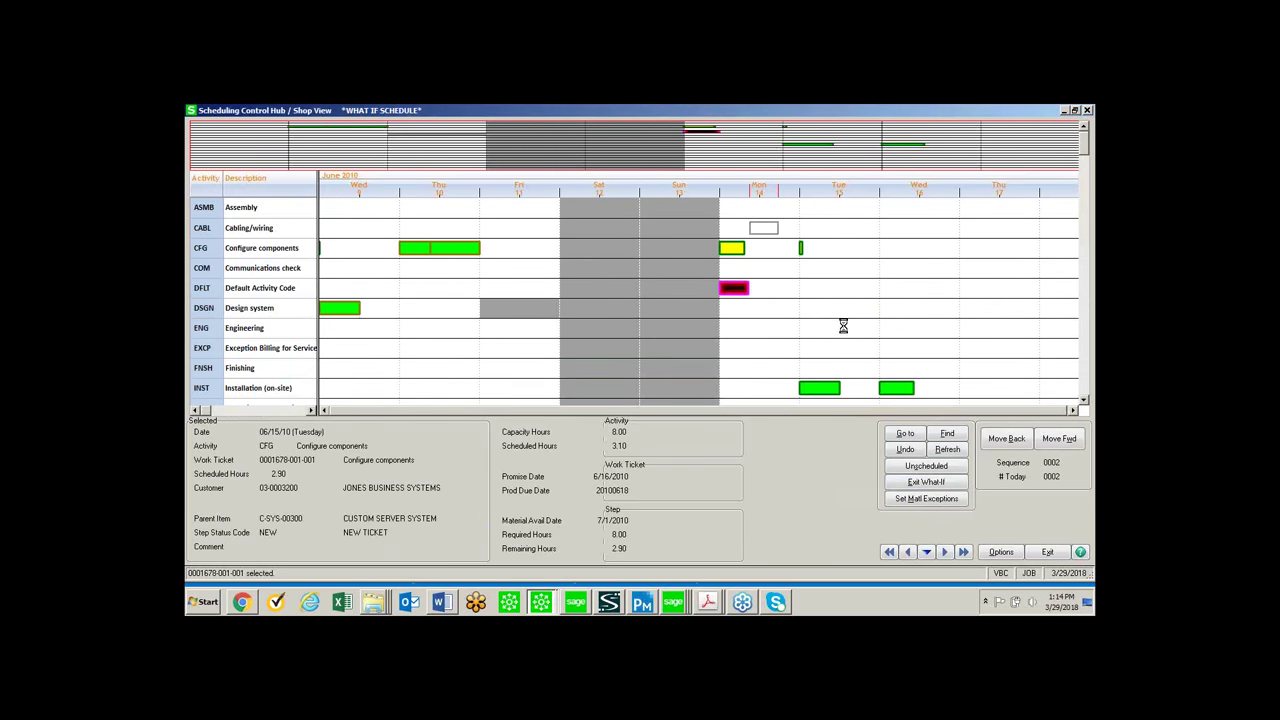
{"action": "left_click", "coordinate": [934, 482]}
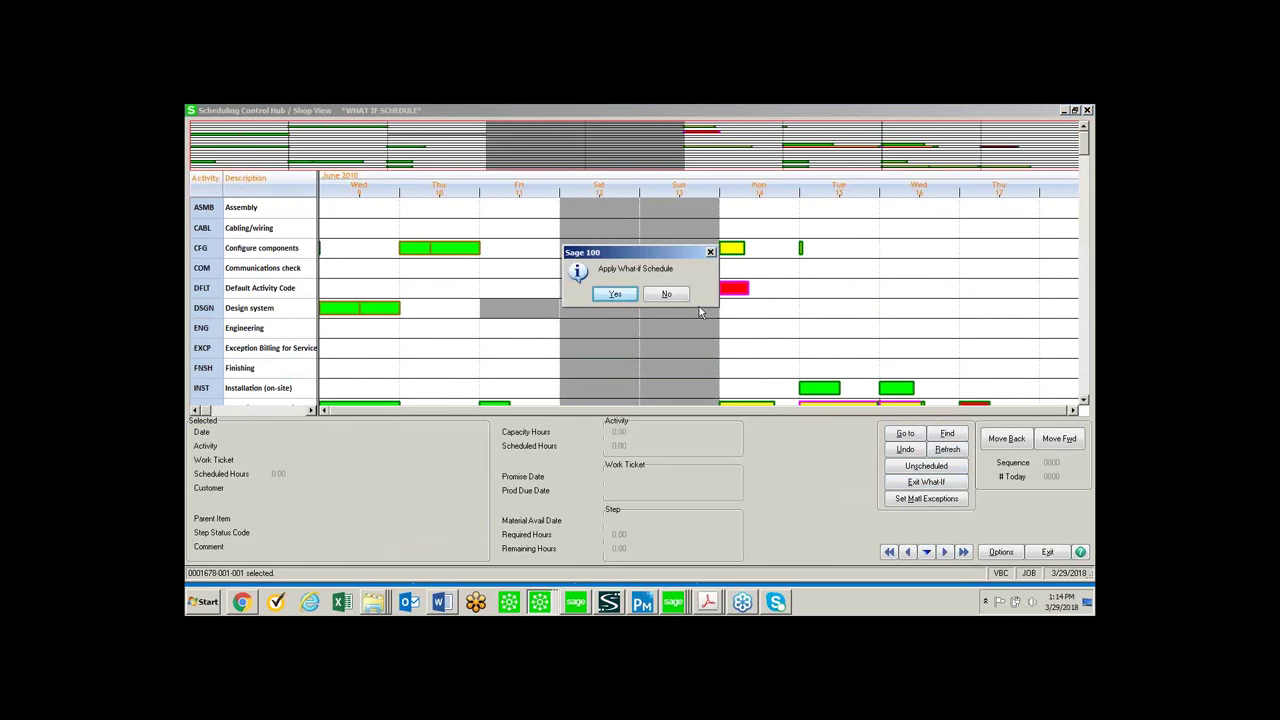
{"action": "left_click", "coordinate": [668, 294]}
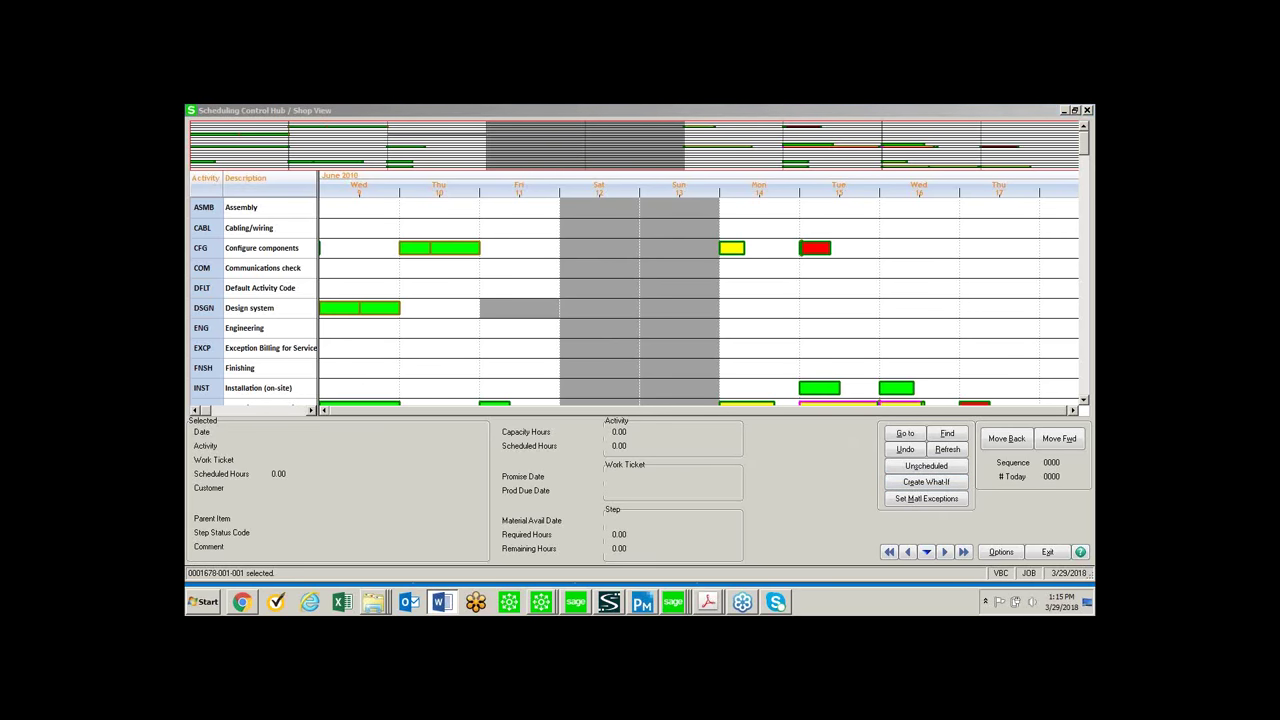
- View only the work ticket of the June 15 Configure components job across its activities, and return to the full shop schedule
{"action": "right_click", "coordinate": [815, 250]}
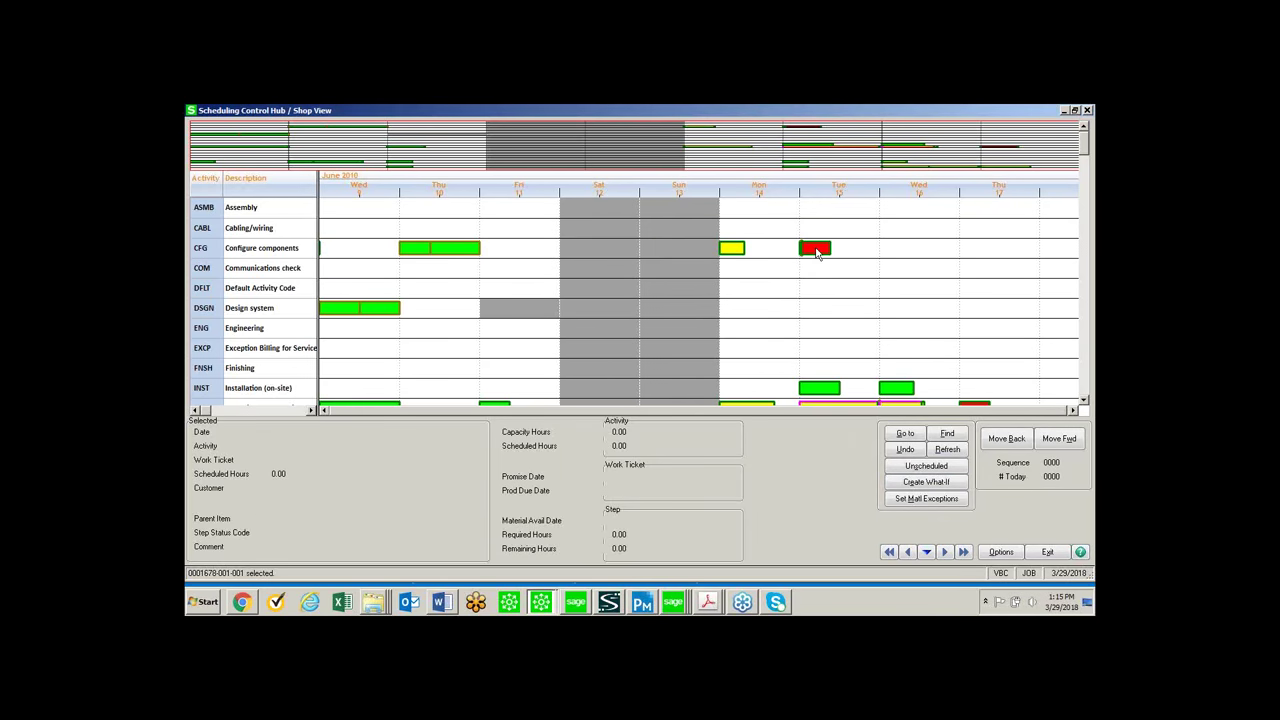
{"action": "left_click", "coordinate": [843, 290]}
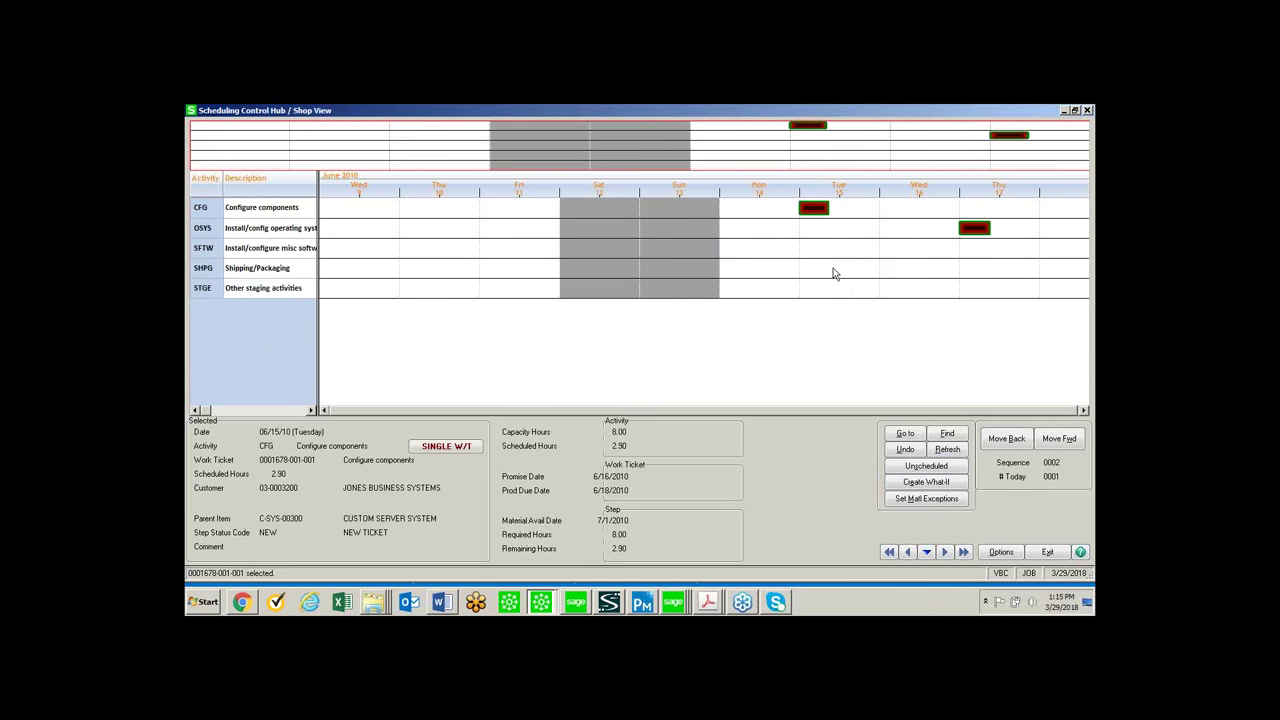
{"action": "left_click", "coordinate": [848, 251]}
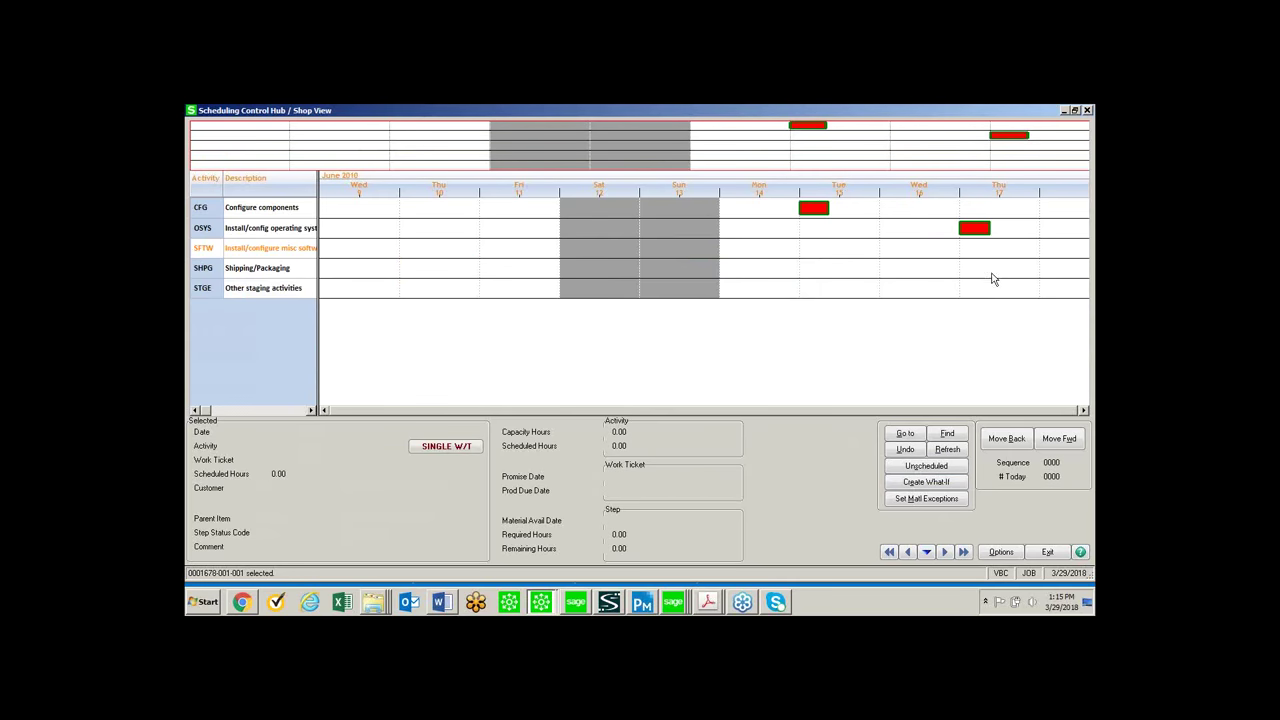
{"action": "left_click", "coordinate": [1045, 552]}
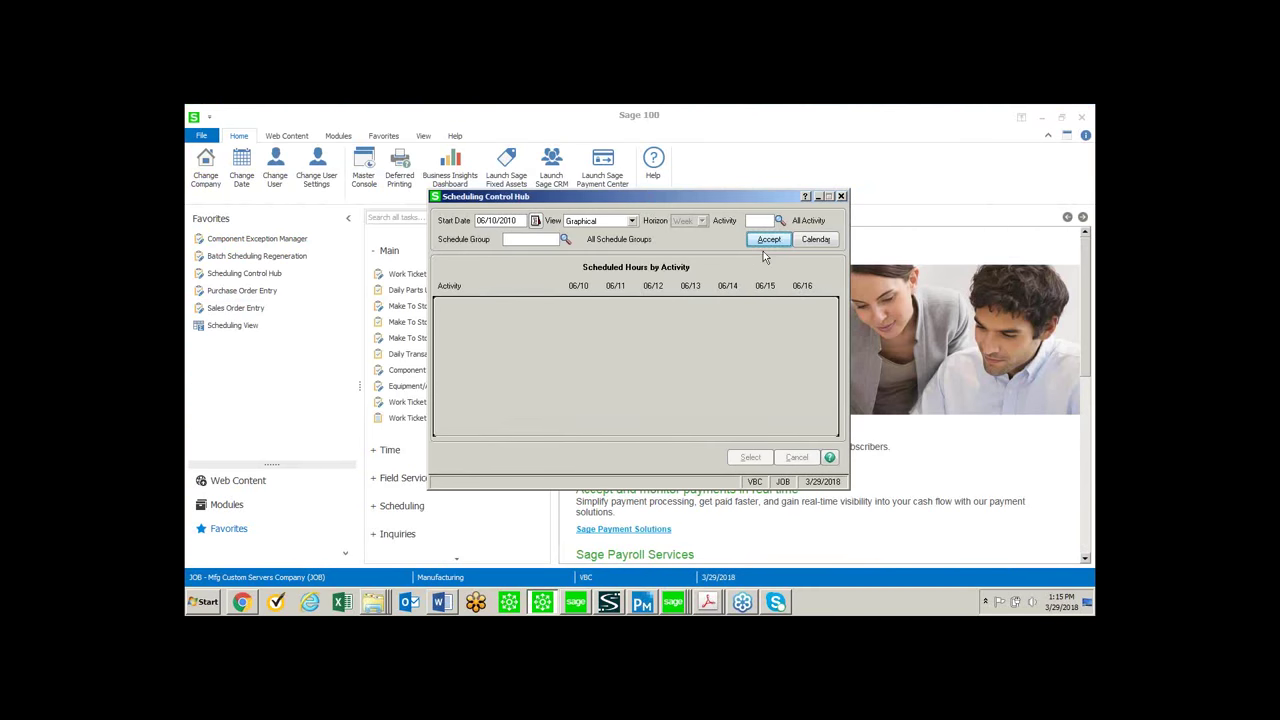
{"action": "left_click", "coordinate": [768, 240]}
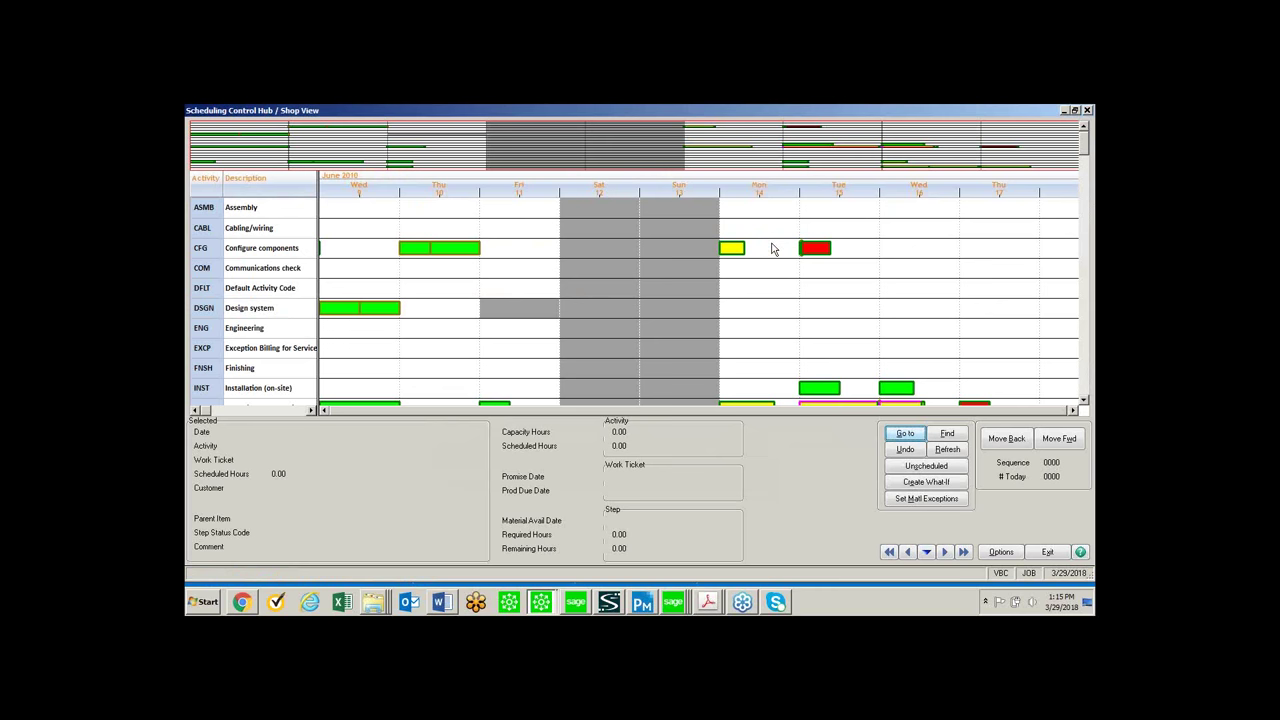
- Check the work tickets scheduled for the CFG (Configure components) activity, and close the activity schedule
{"action": "left_click", "coordinate": [206, 254]}
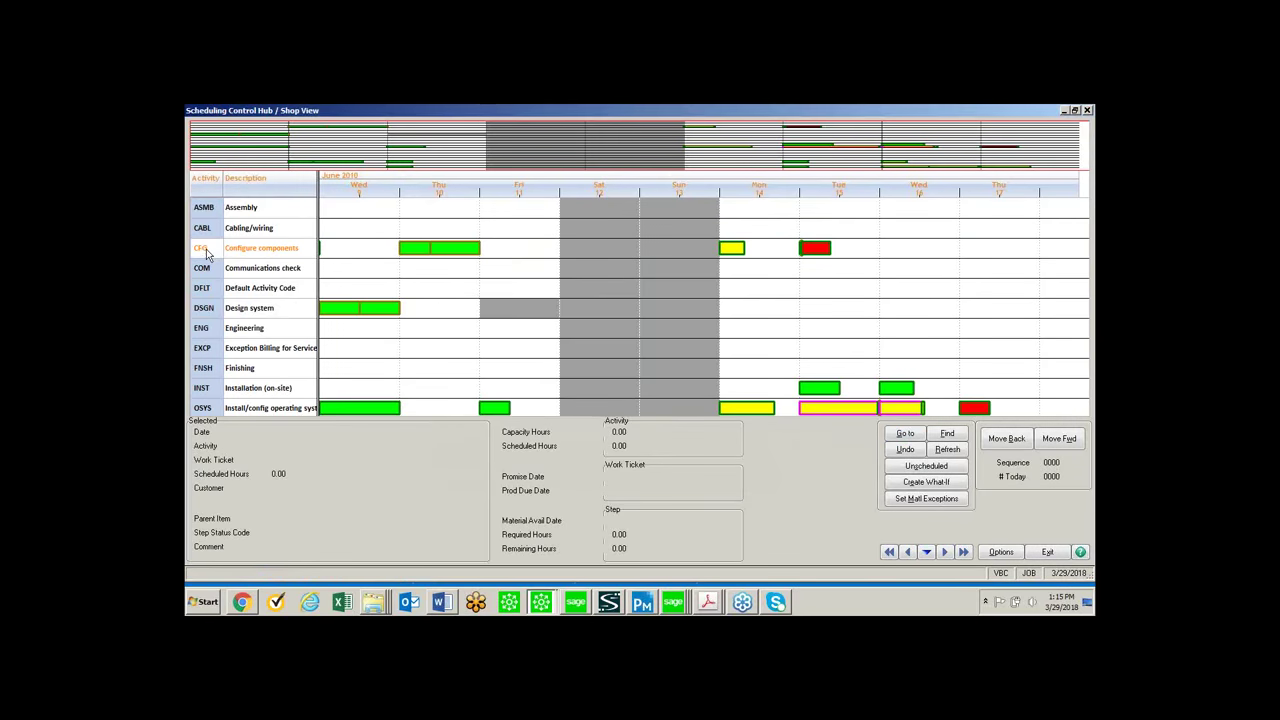
{"action": "double_click", "coordinate": [206, 254]}
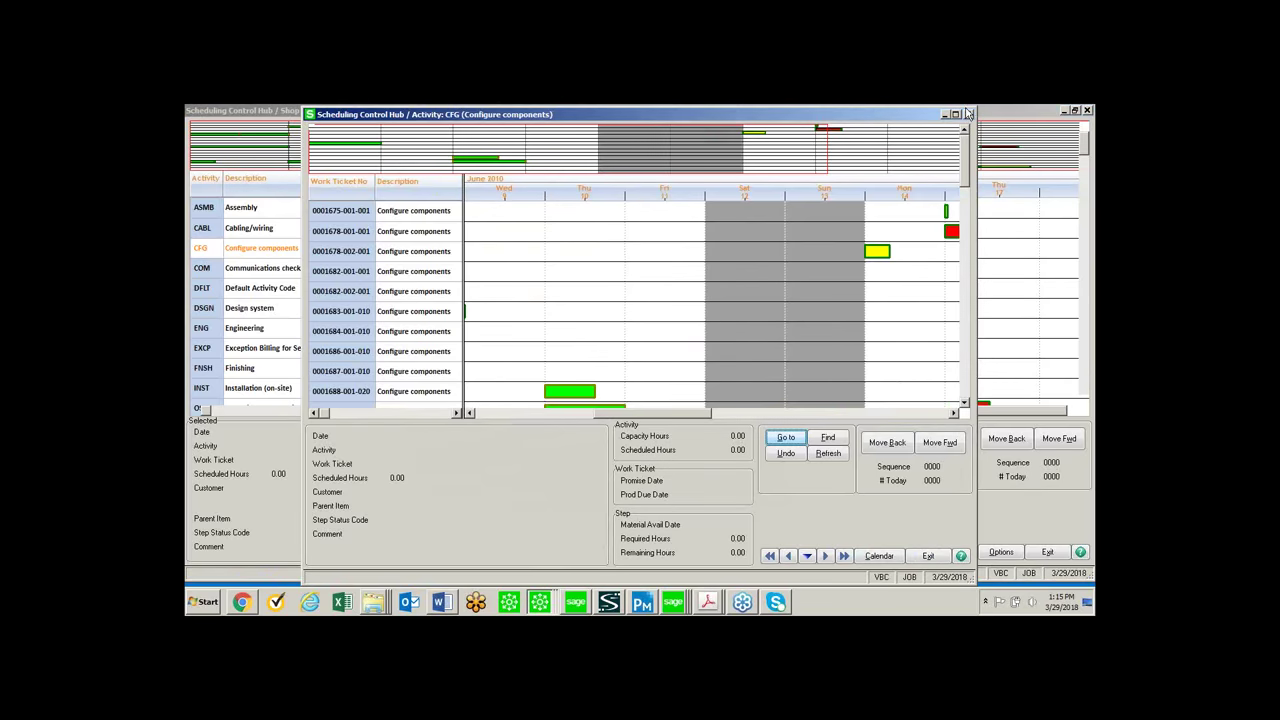
{"action": "left_click", "coordinate": [968, 114]}
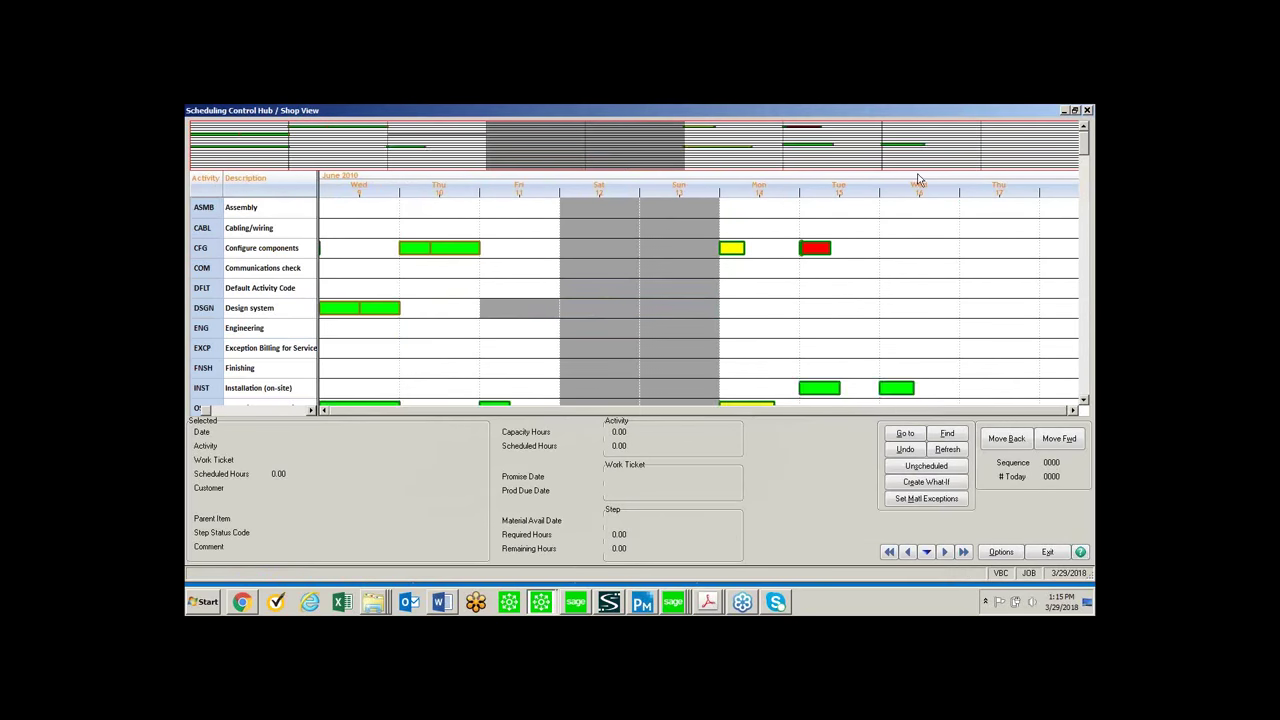
- Display the hourly shop schedule for June 15, 2010 and inspect the details of the CFG job
{"action": "double_click", "coordinate": [838, 194]}
{"action": "left_click_drag", "start_coordinate": [938, 362], "coordinate": [956, 429]}
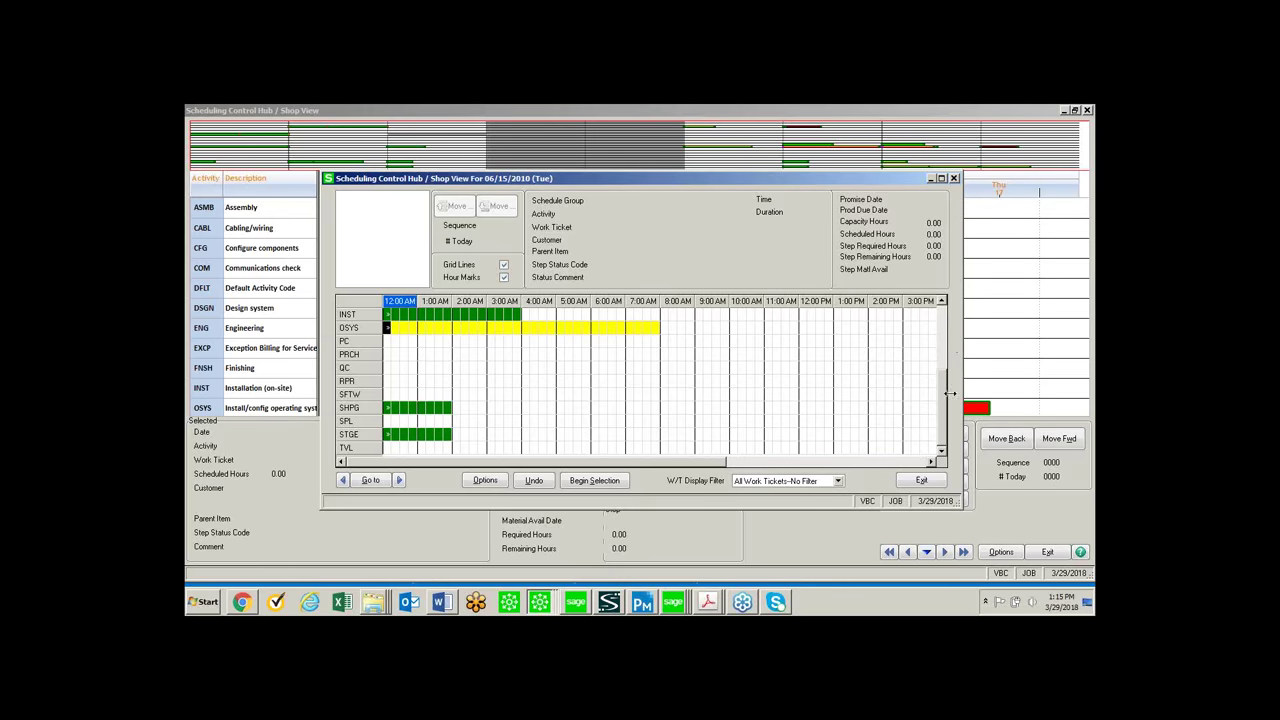
{"action": "left_click_drag", "start_coordinate": [943, 400], "coordinate": [943, 335]}
{"action": "left_click", "coordinate": [455, 343]}
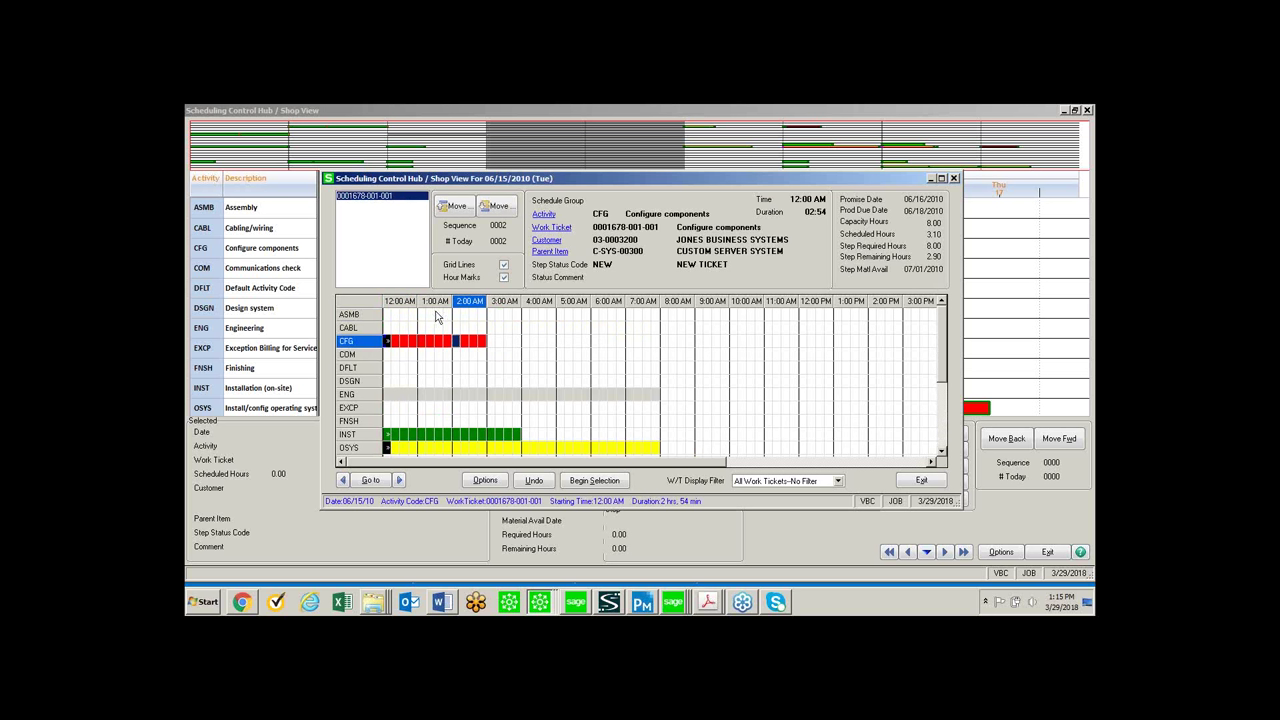
- Select the INST and CFG work tickets for a group move, check the move options, cancel the move and close the daily schedule
{"action": "left_click", "coordinate": [594, 481]}
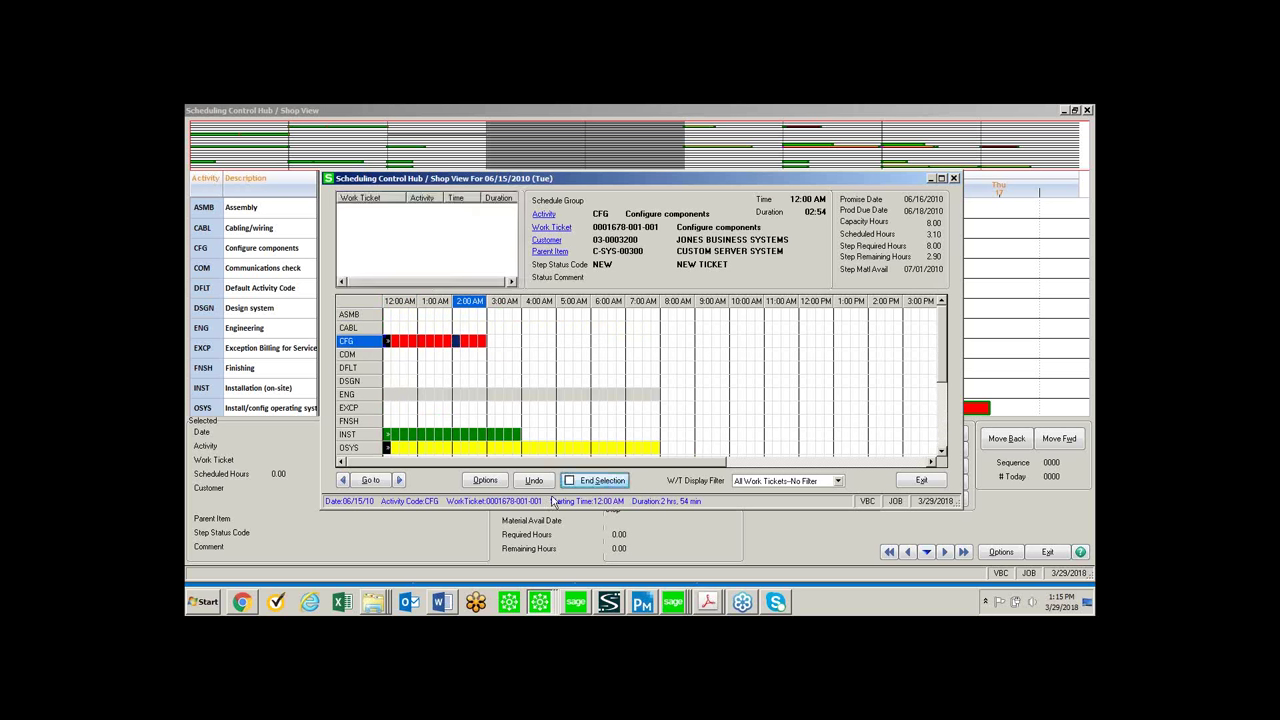
{"action": "left_click", "coordinate": [459, 434]}
{"action": "left_click", "coordinate": [456, 343]}
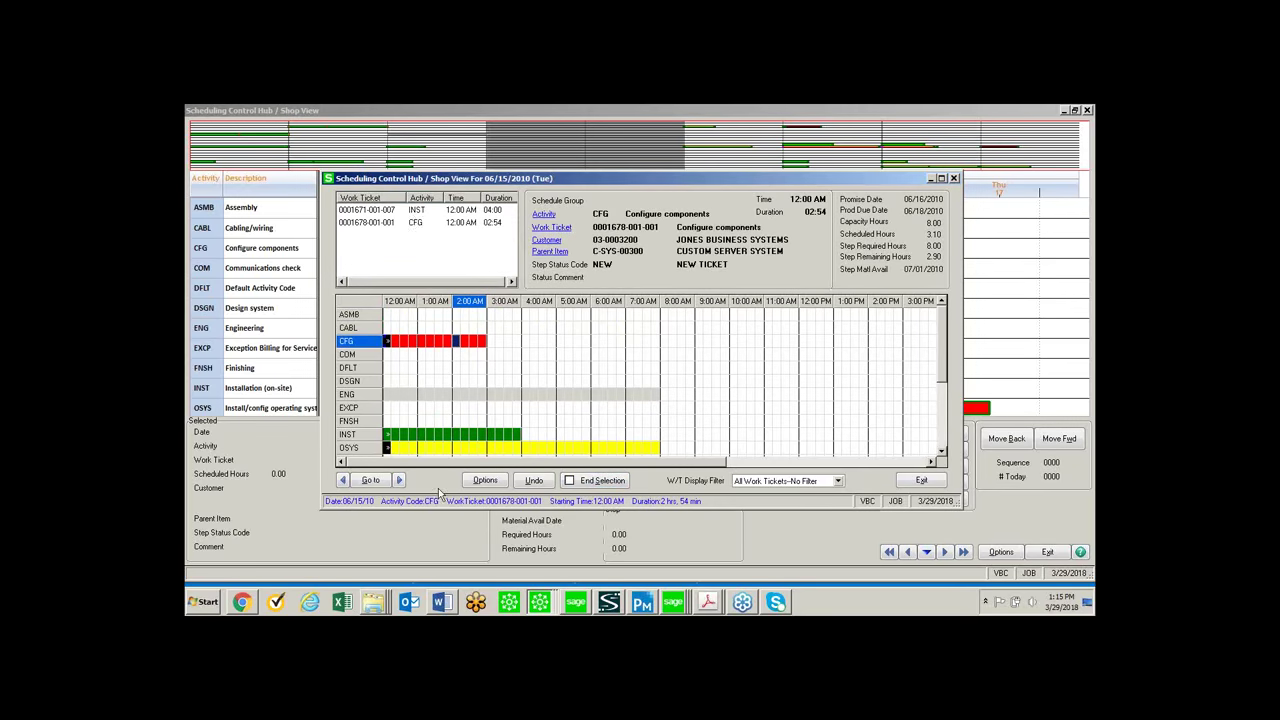
{"action": "left_click", "coordinate": [603, 481]}
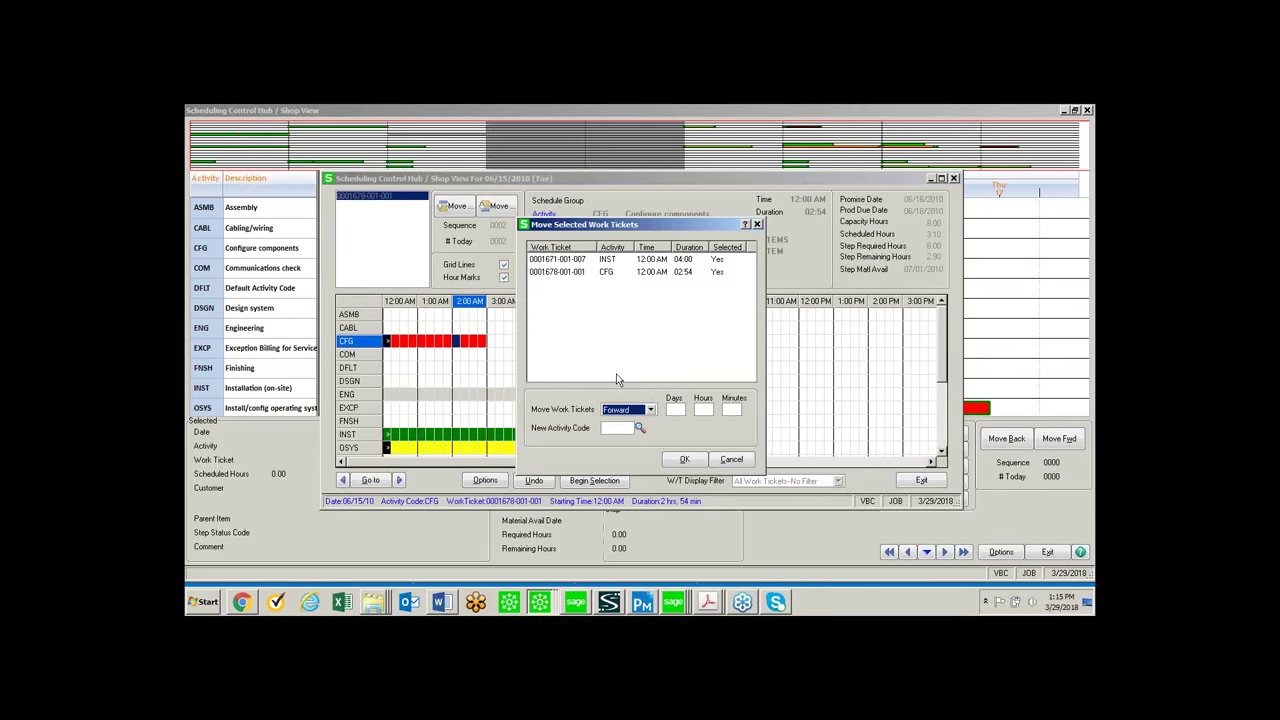
{"action": "left_click", "coordinate": [650, 411]}
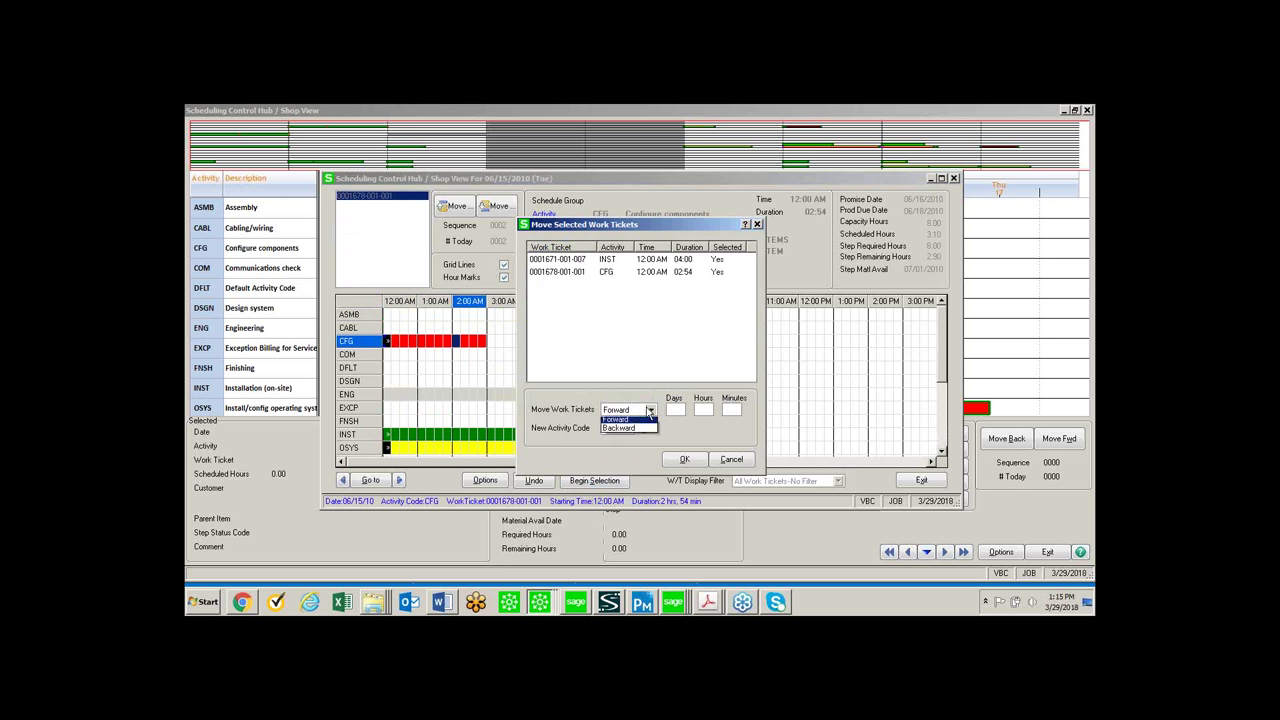
{"action": "left_click", "coordinate": [650, 411]}
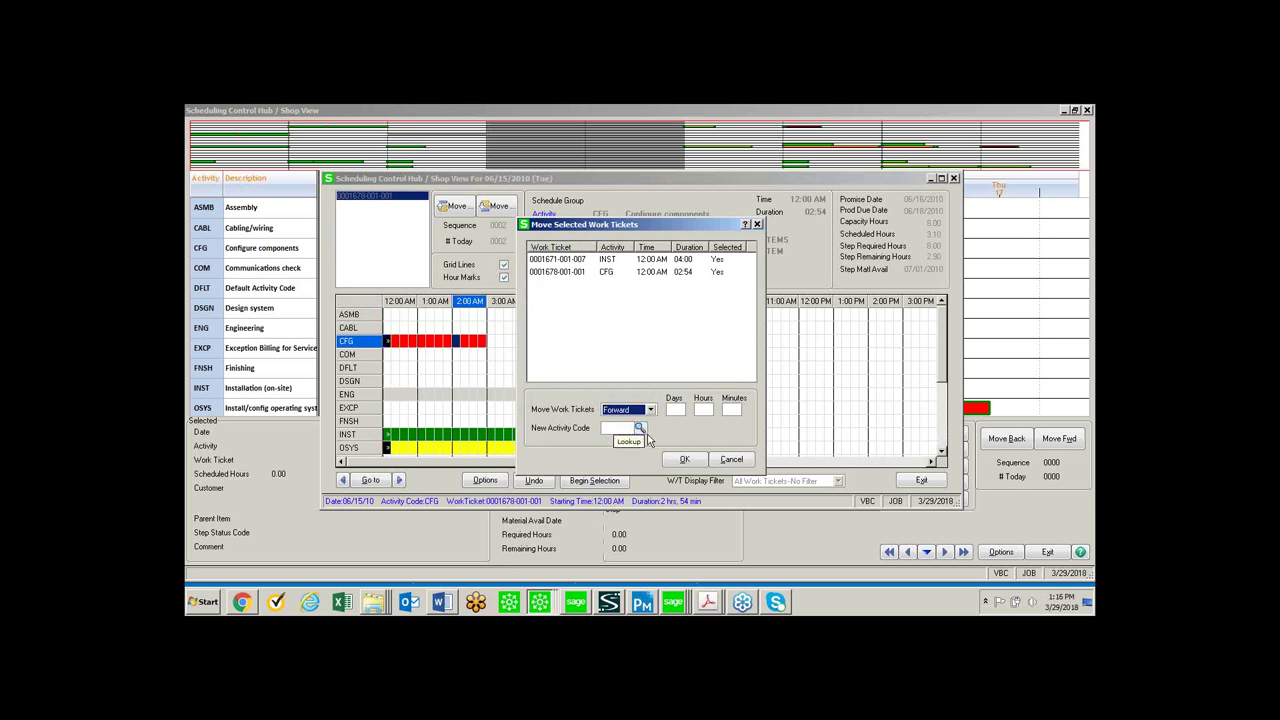
{"action": "left_click", "coordinate": [731, 460]}
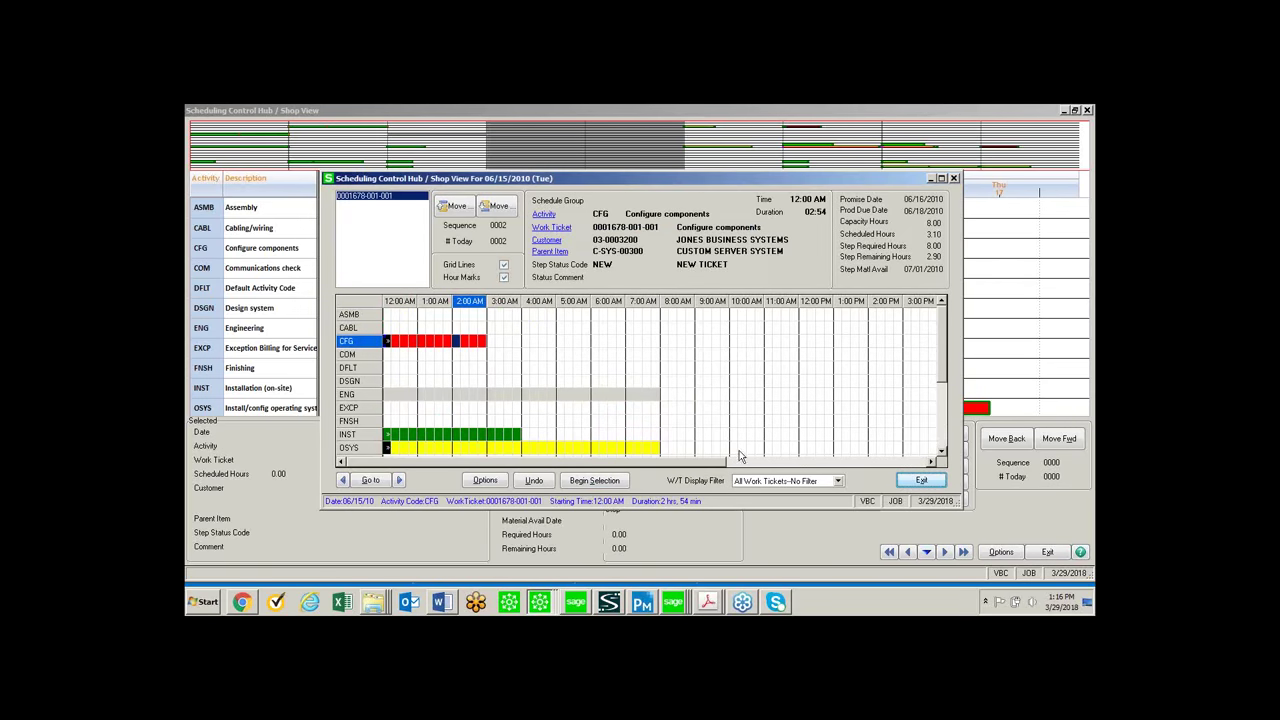
{"action": "left_click", "coordinate": [954, 179]}
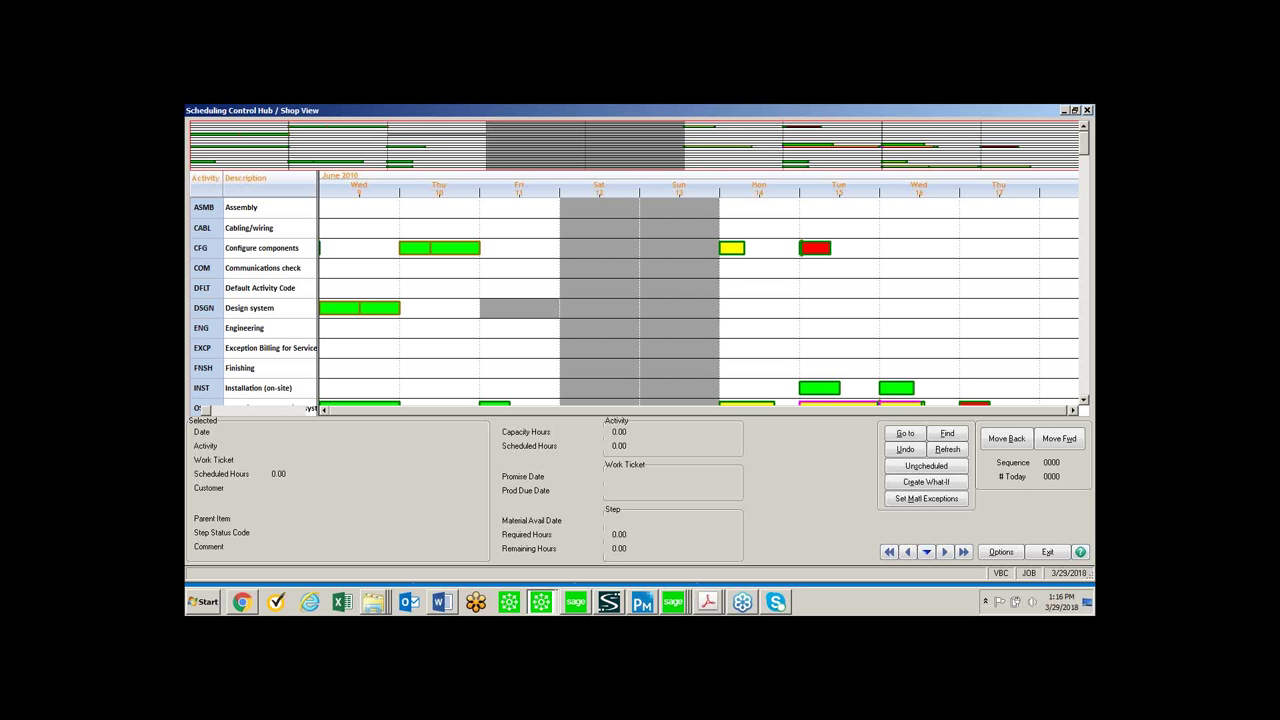
- Close the Scheduling Control Hub, open Component Exception Manager, and set it to plan by Inventory Item
{"action": "left_click", "coordinate": [1047, 553]}
{"action": "left_click", "coordinate": [842, 197]}
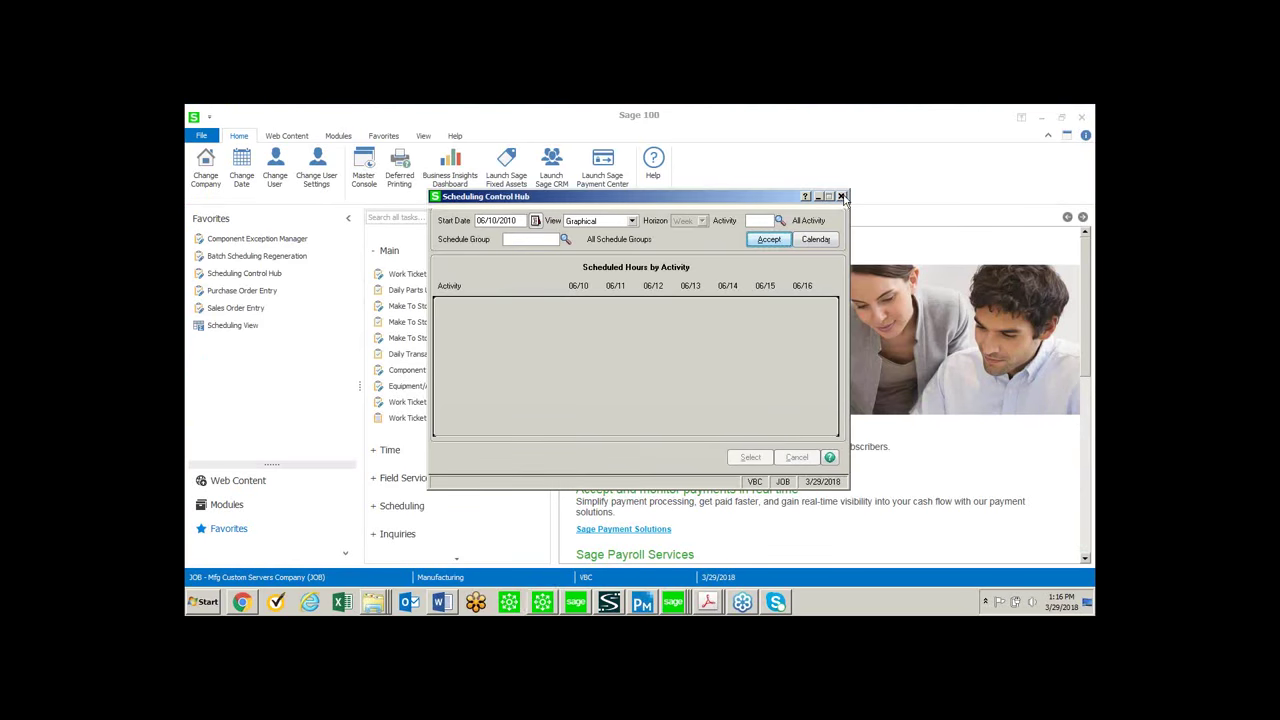
{"action": "left_click", "coordinate": [272, 239]}
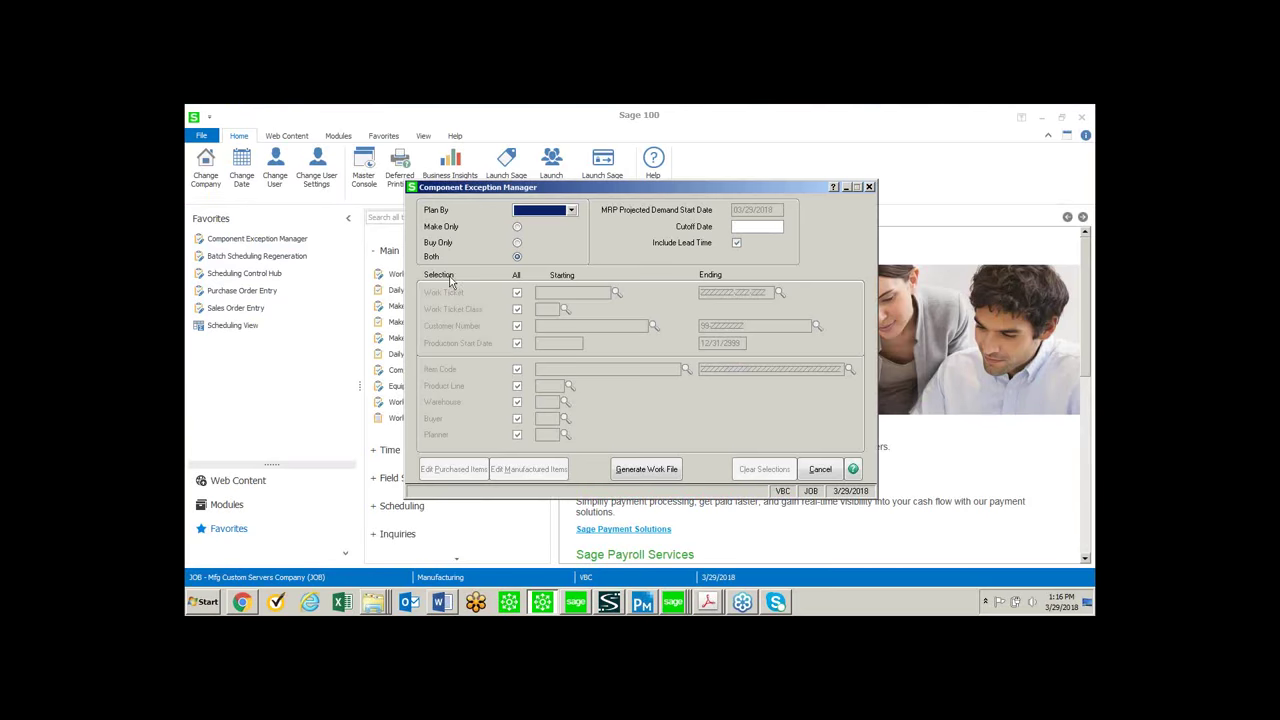
{"action": "left_click", "coordinate": [570, 211]}
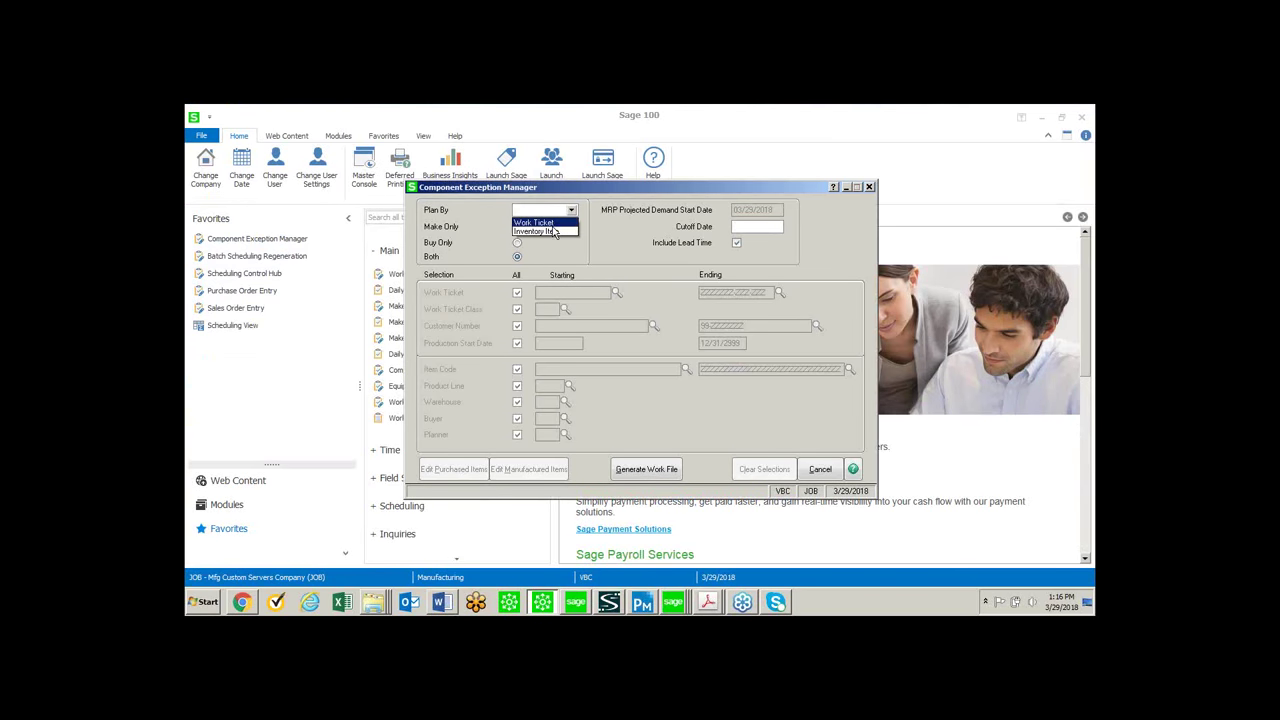
{"action": "left_click", "coordinate": [555, 232]}
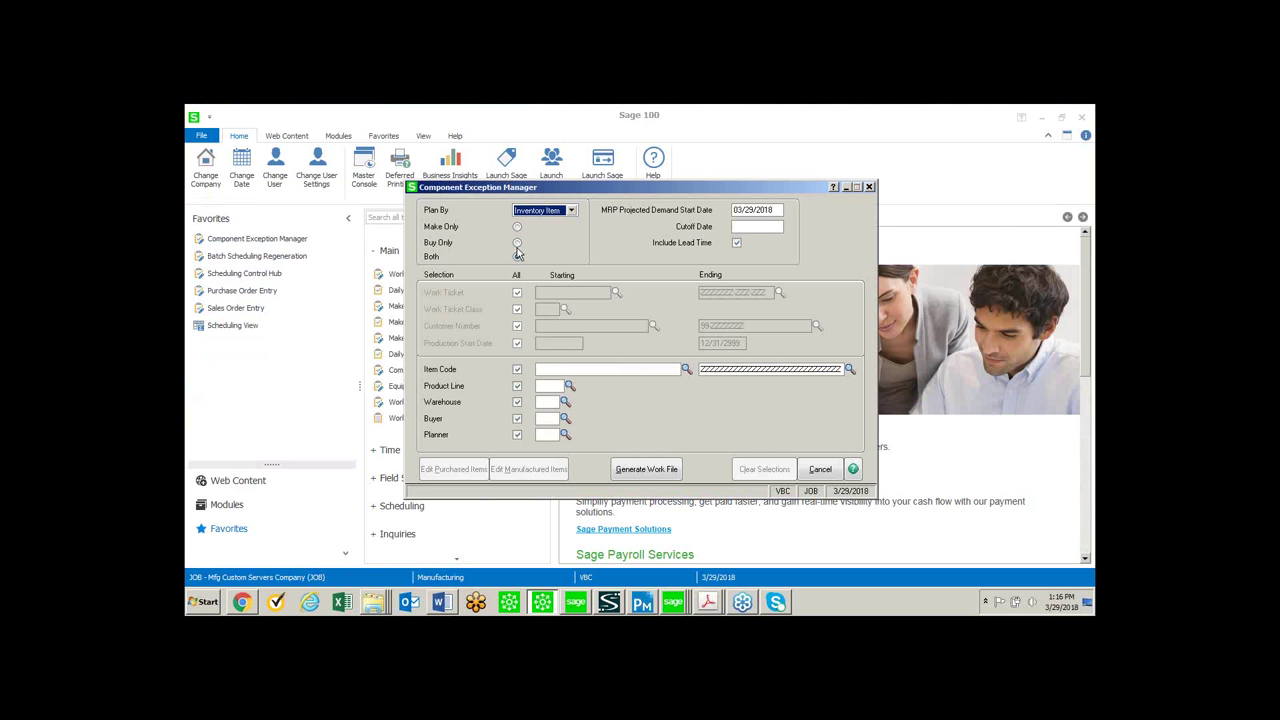
- Generate the component exception work file for both make and buy items without a cutoff date
{"action": "left_click", "coordinate": [757, 227]}
{"action": "left_click", "coordinate": [646, 476]}
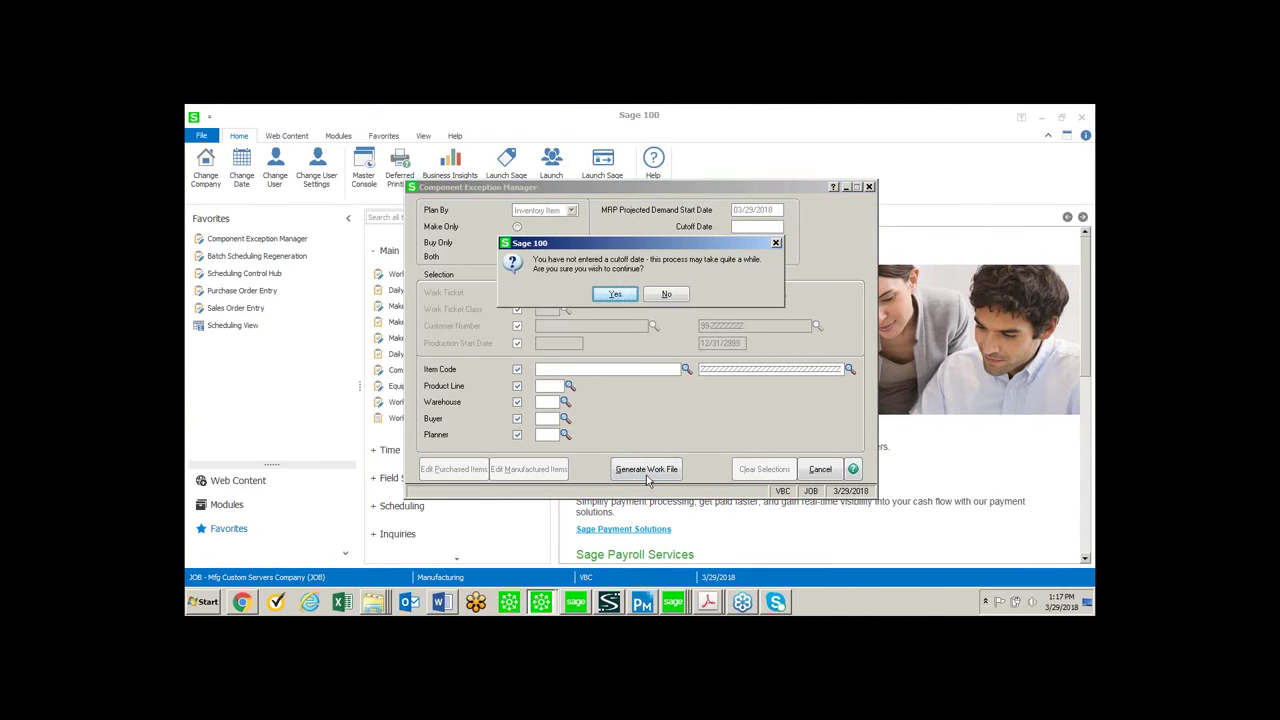
{"action": "left_click", "coordinate": [615, 294]}
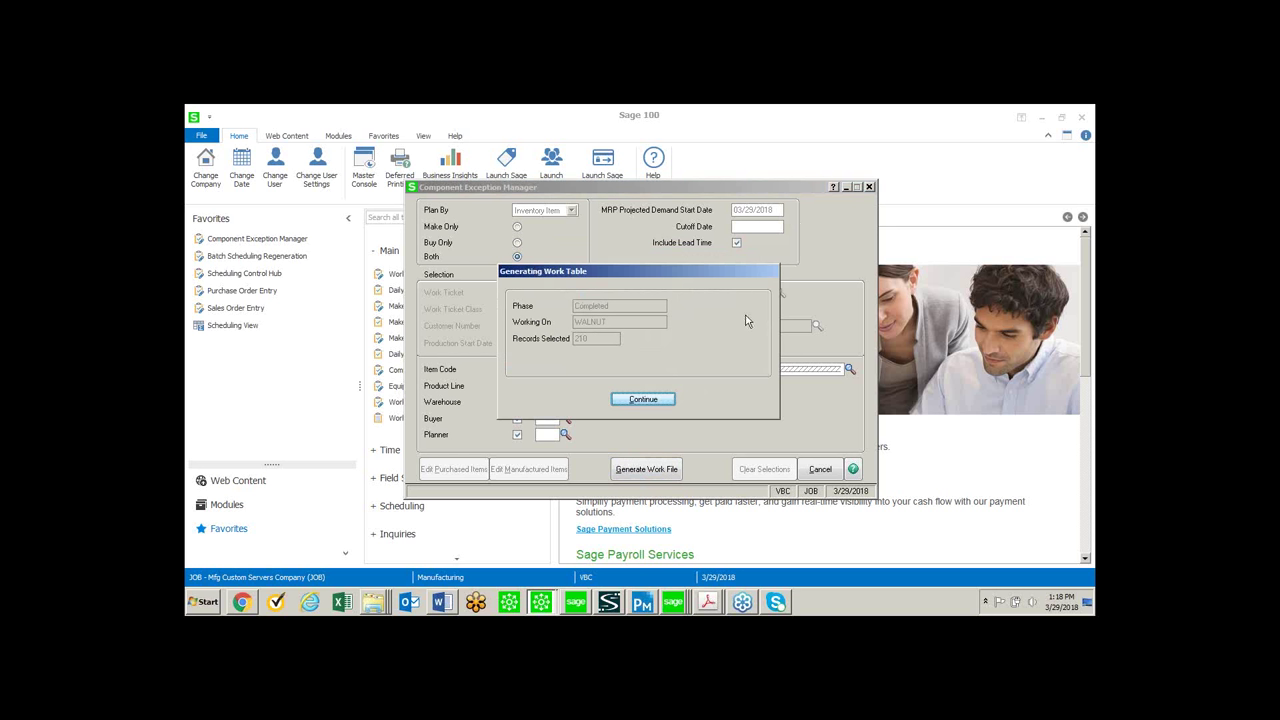
{"action": "left_click", "coordinate": [660, 401]}
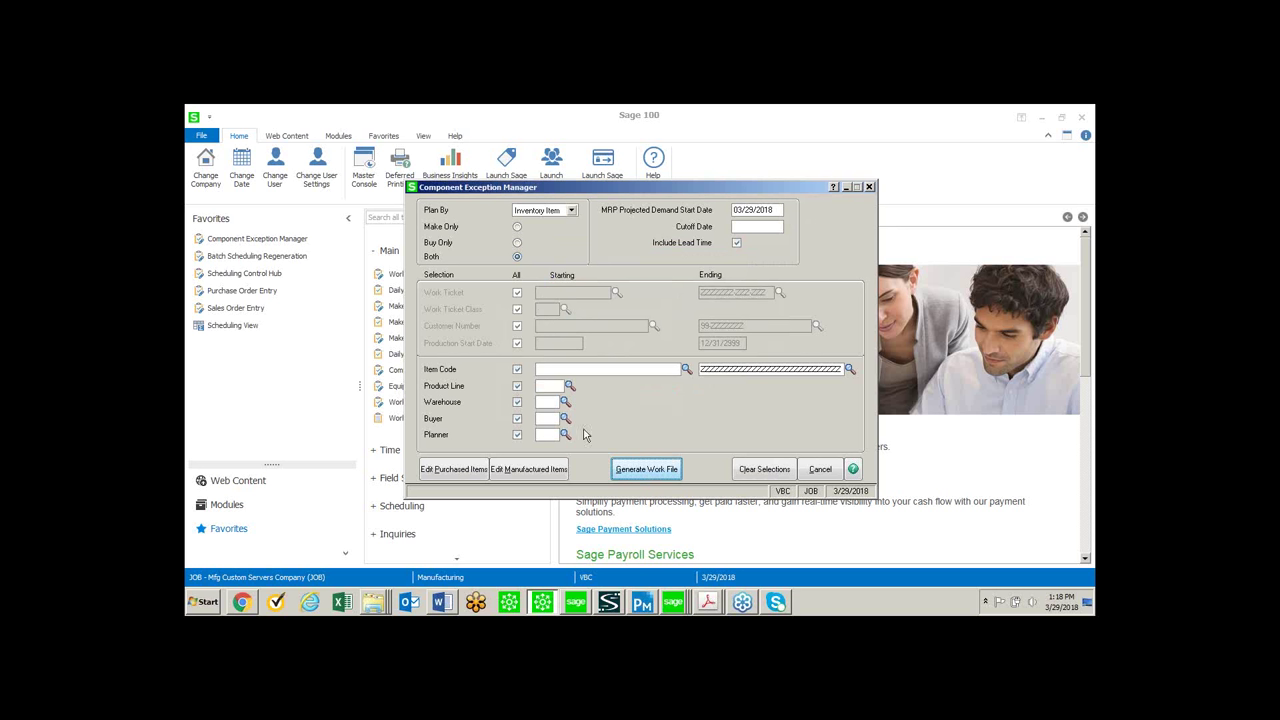
- Open the exception summary for manufactured items and widen its window to show all the quantity and demand columns
{"action": "left_click", "coordinate": [529, 475]}
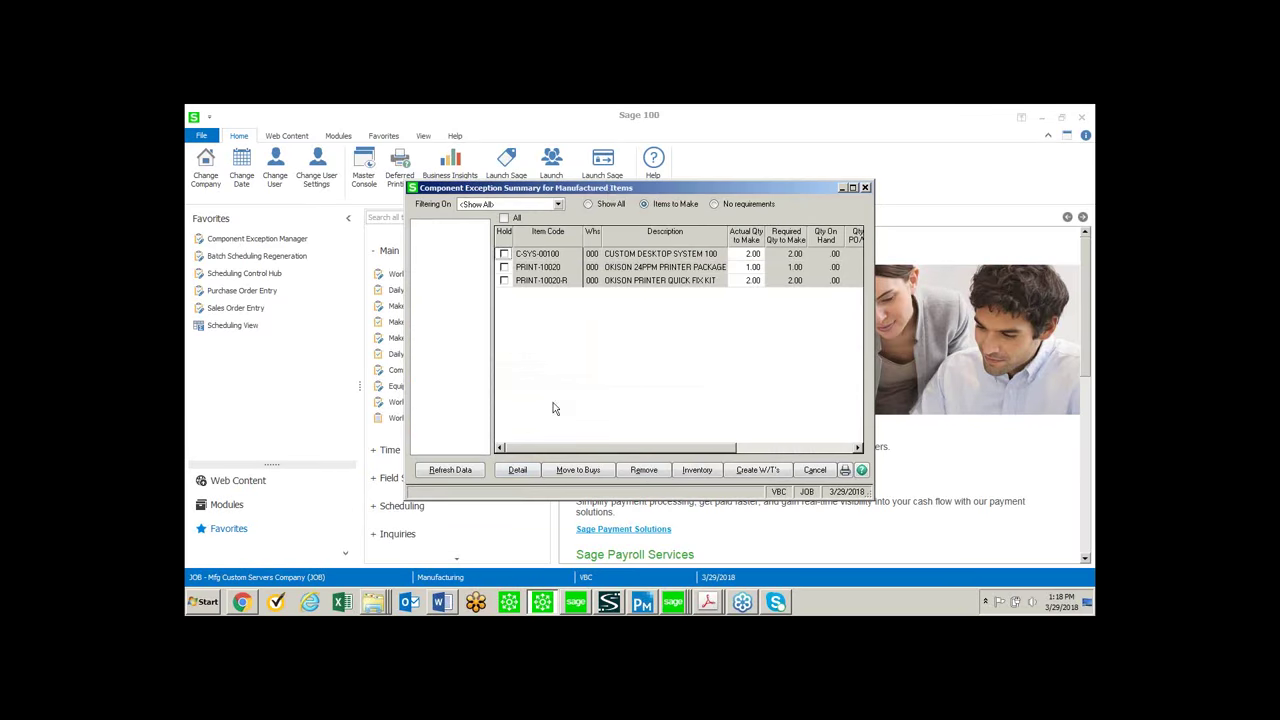
{"action": "left_click_drag", "start_coordinate": [606, 190], "coordinate": [401, 171]}
{"action": "left_click_drag", "start_coordinate": [667, 234], "coordinate": [1093, 240]}
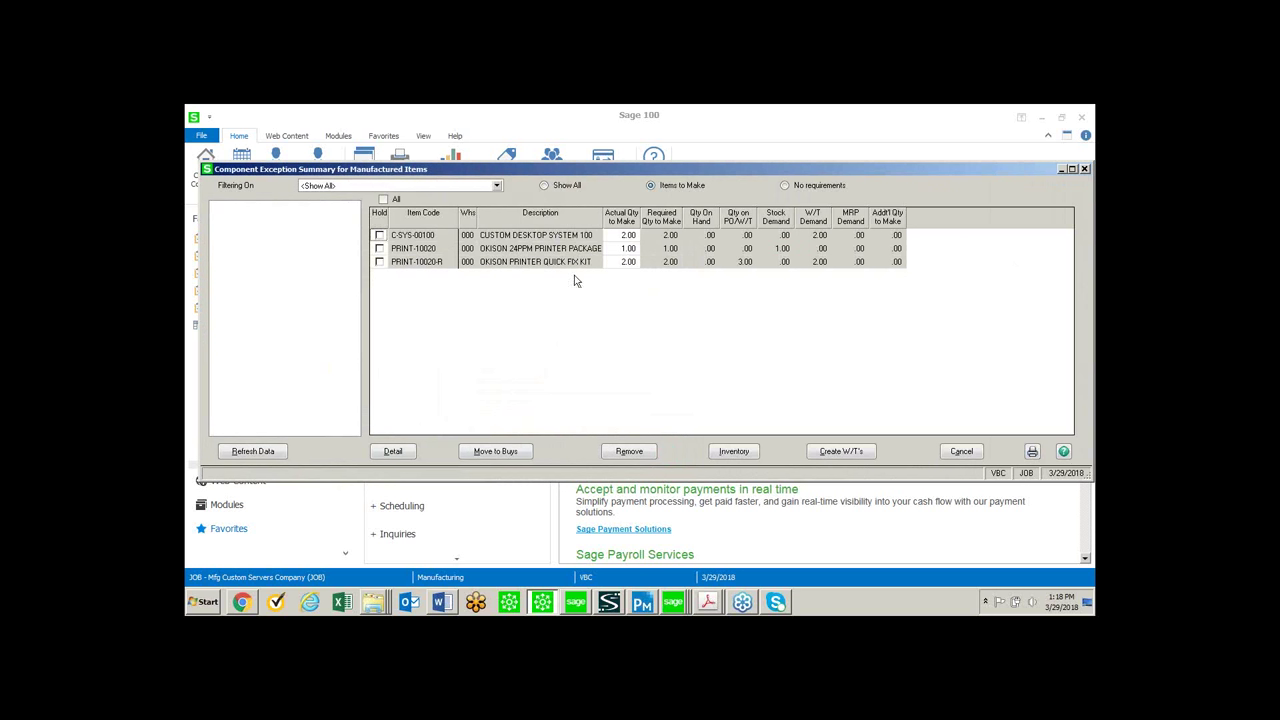
- Create work tickets for the listed manufactured items, repeat for the remaining PRINT-10020-R requirement, and close the manufactured items summary
{"action": "left_click", "coordinate": [828, 455]}
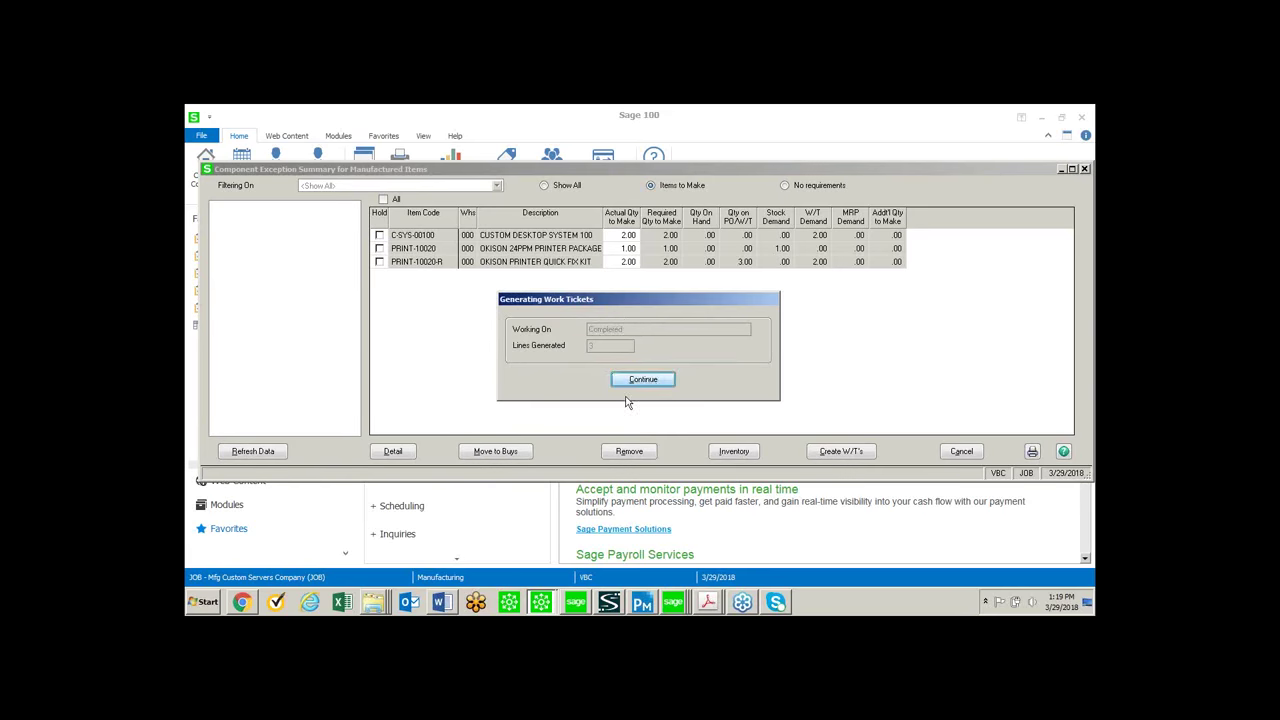
{"action": "left_click", "coordinate": [643, 380]}
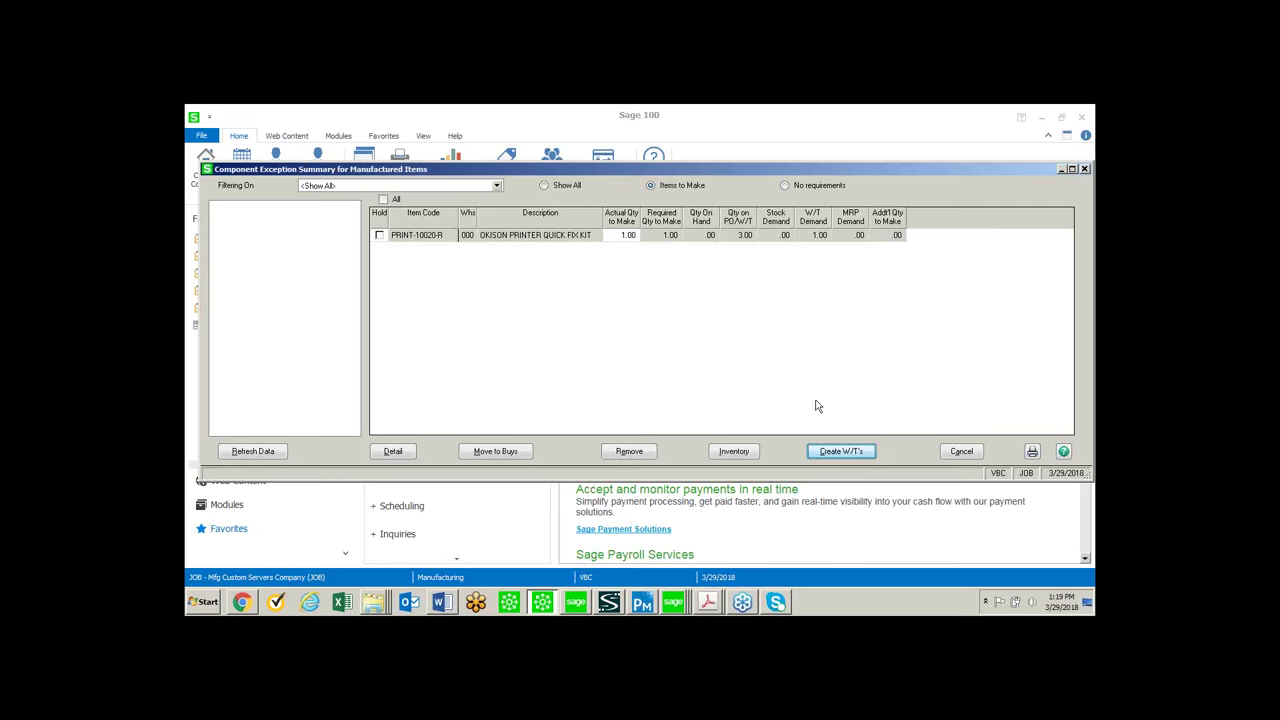
{"action": "left_click", "coordinate": [838, 451]}
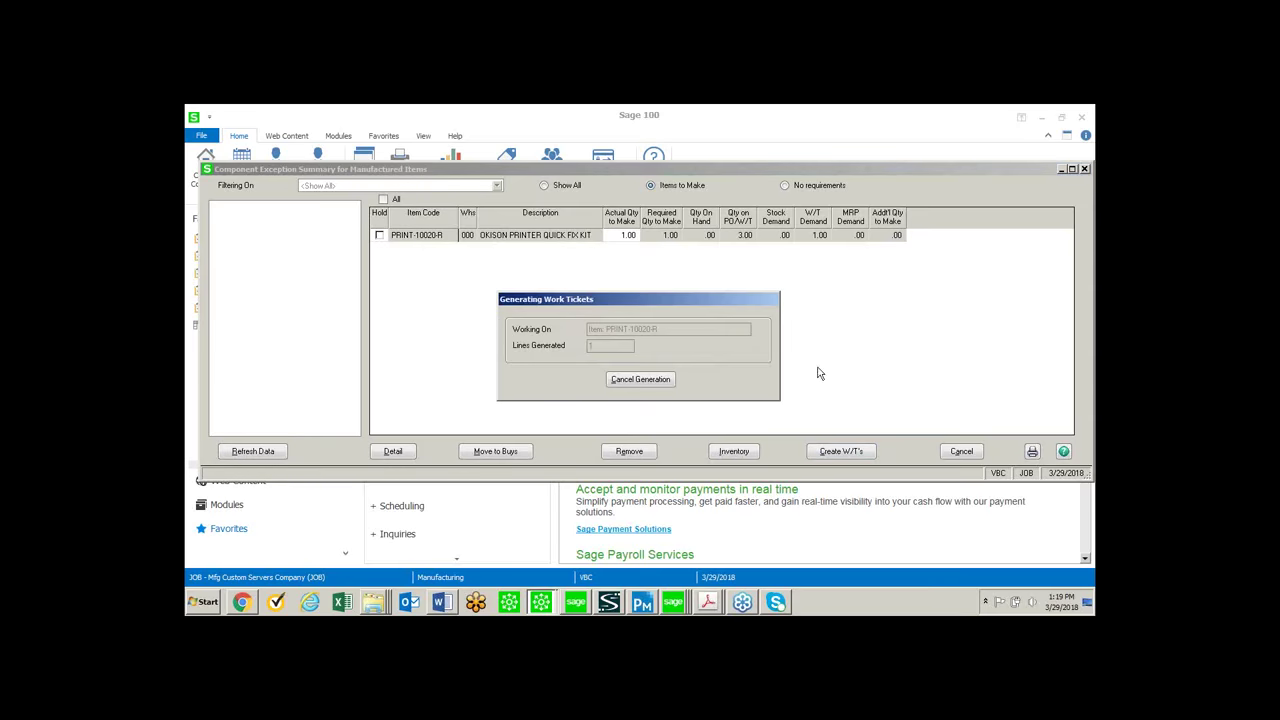
{"action": "left_click", "coordinate": [645, 382]}
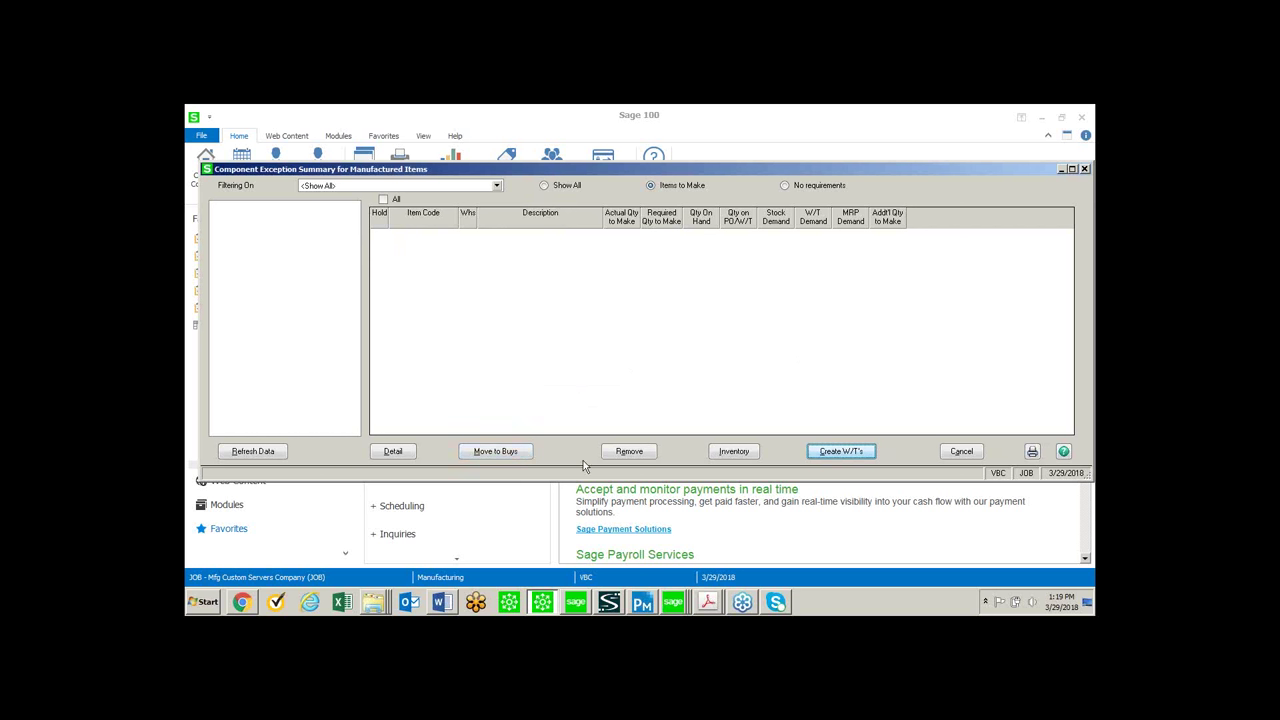
{"action": "left_click", "coordinate": [951, 451]}
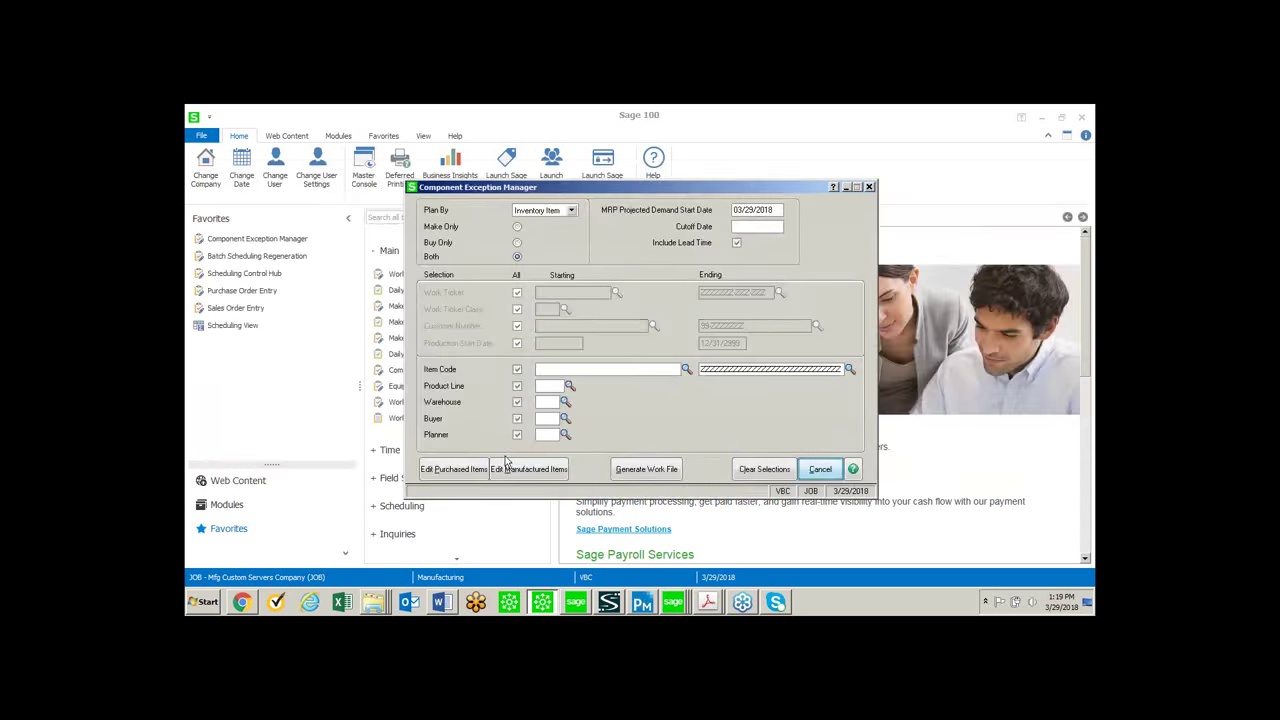
- Open the exception summary for purchased items and filter it by Vendor to show only the 01-BORG items
{"action": "left_click", "coordinate": [455, 470]}
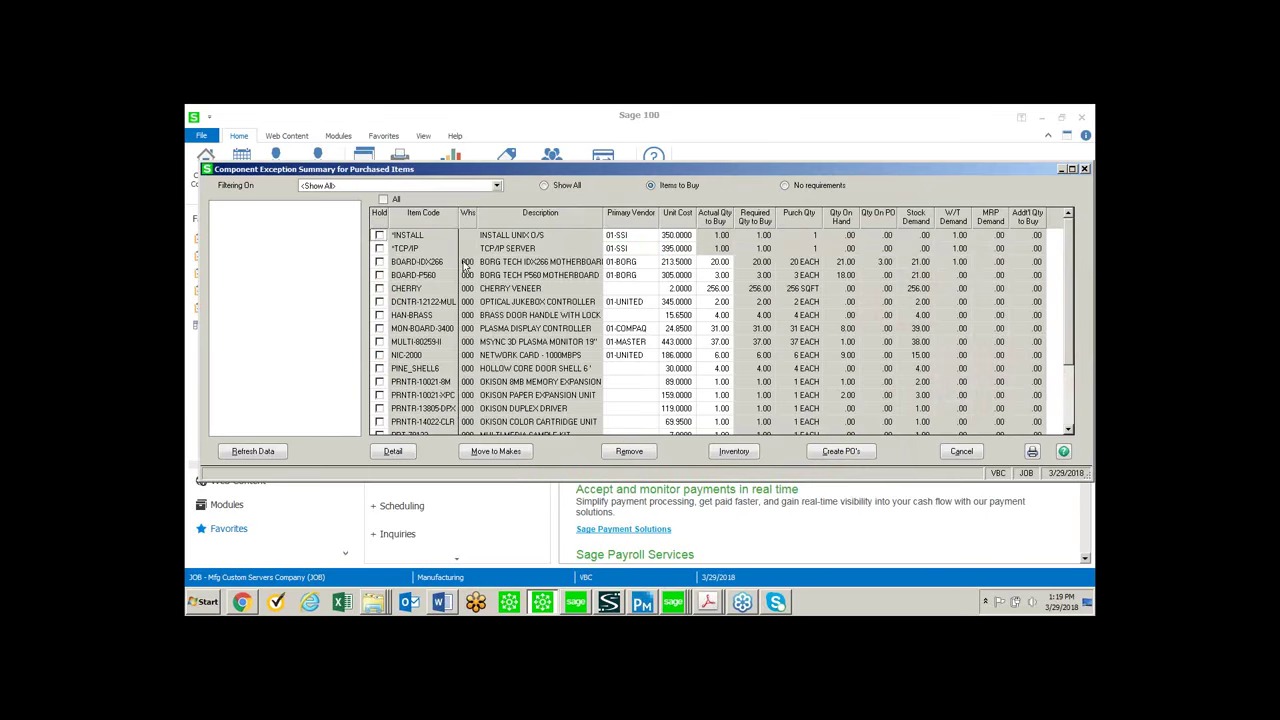
{"action": "left_click", "coordinate": [496, 185]}
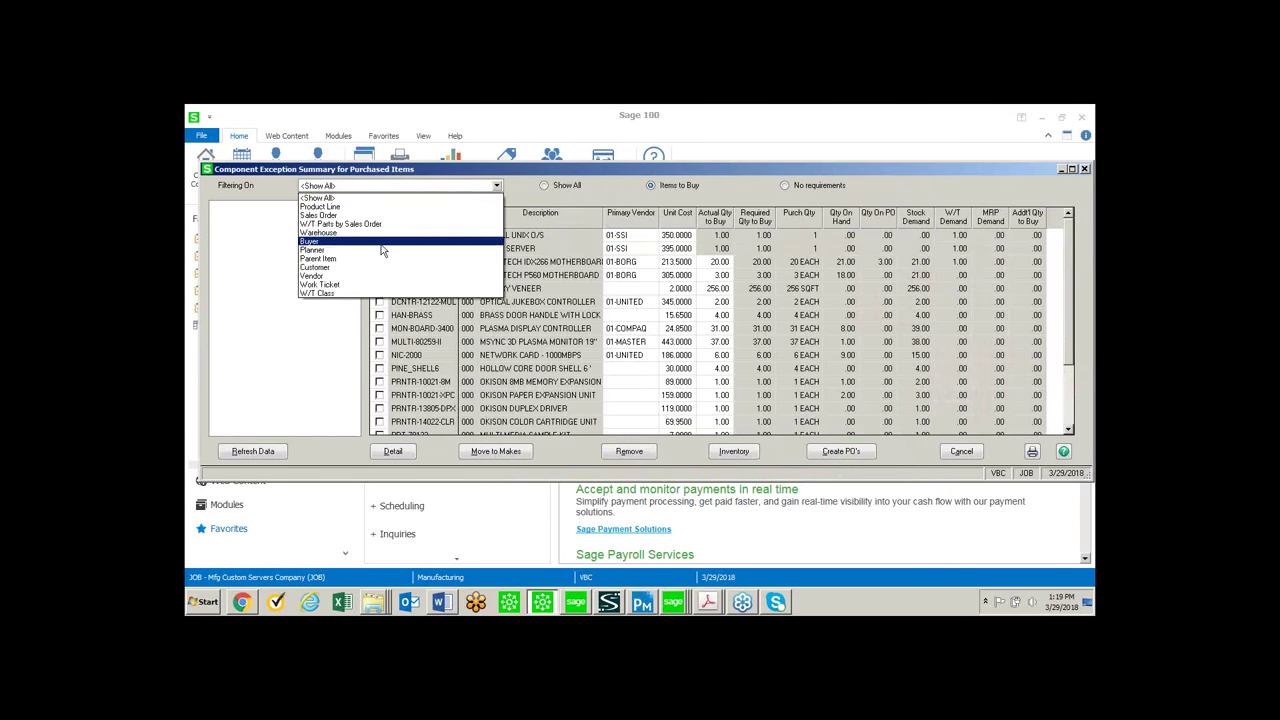
{"action": "left_click", "coordinate": [350, 279]}
{"action": "left_click", "coordinate": [226, 205]}
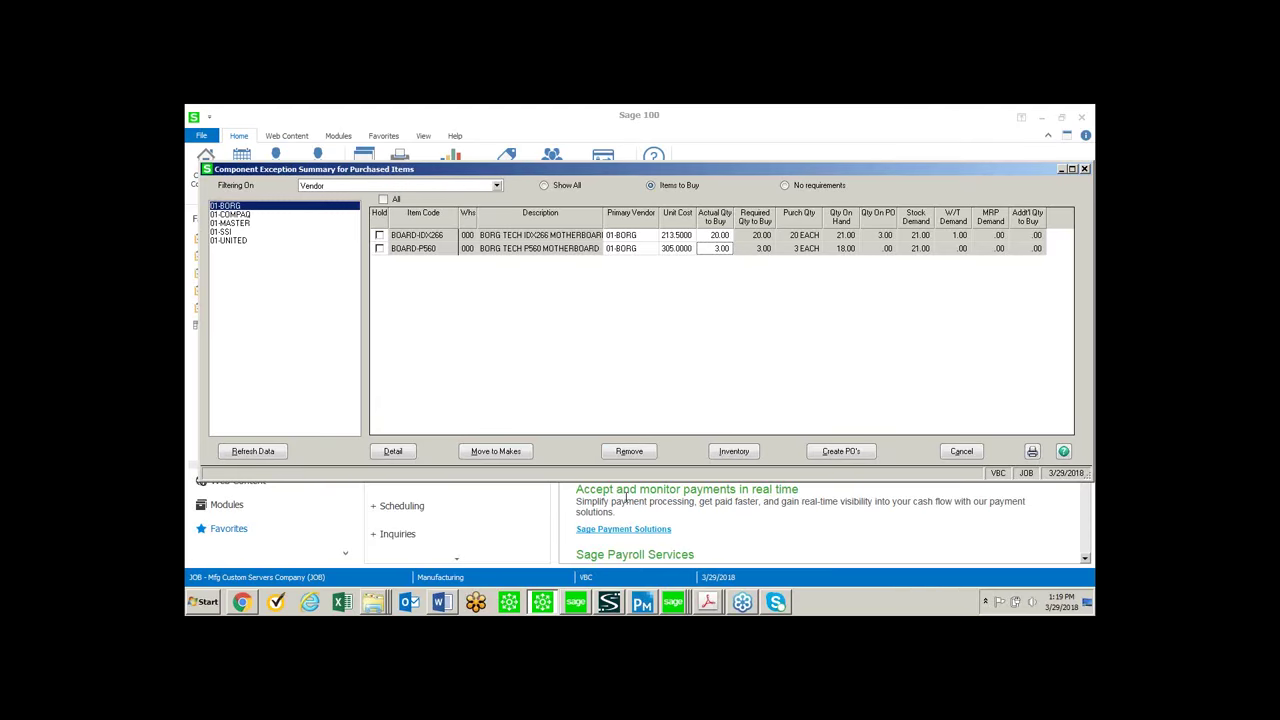
- Examine the demand detail and inventory drilldown for BOARD-P560, moving the drilldown beside the detail, and return to the summary
{"action": "left_click", "coordinate": [390, 451]}
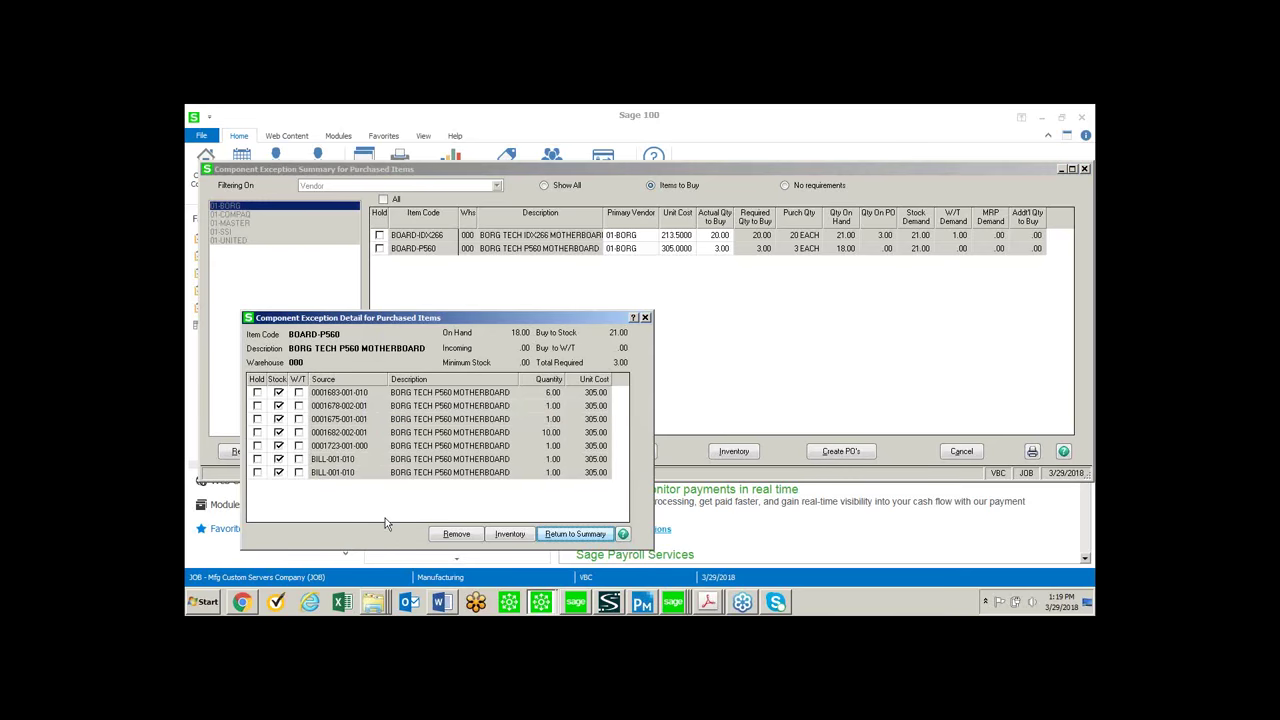
{"action": "left_click", "coordinate": [506, 534]}
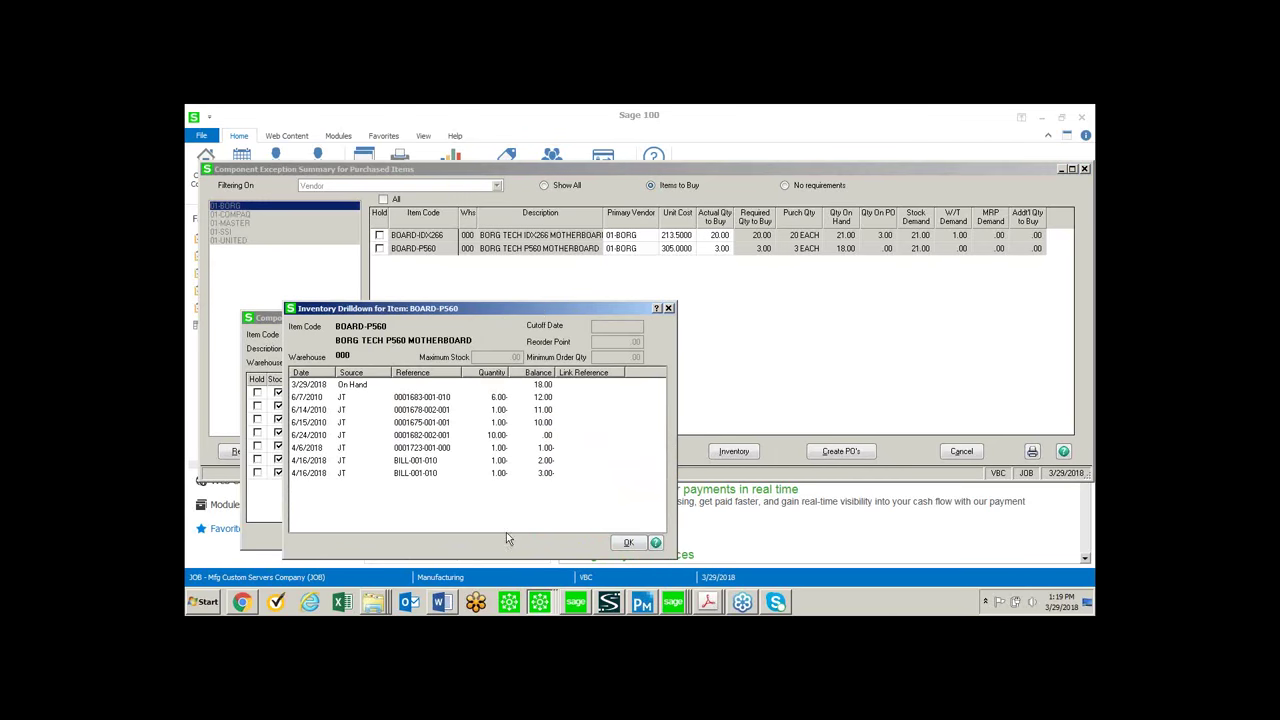
{"action": "left_click_drag", "start_coordinate": [540, 310], "coordinate": [918, 294]}
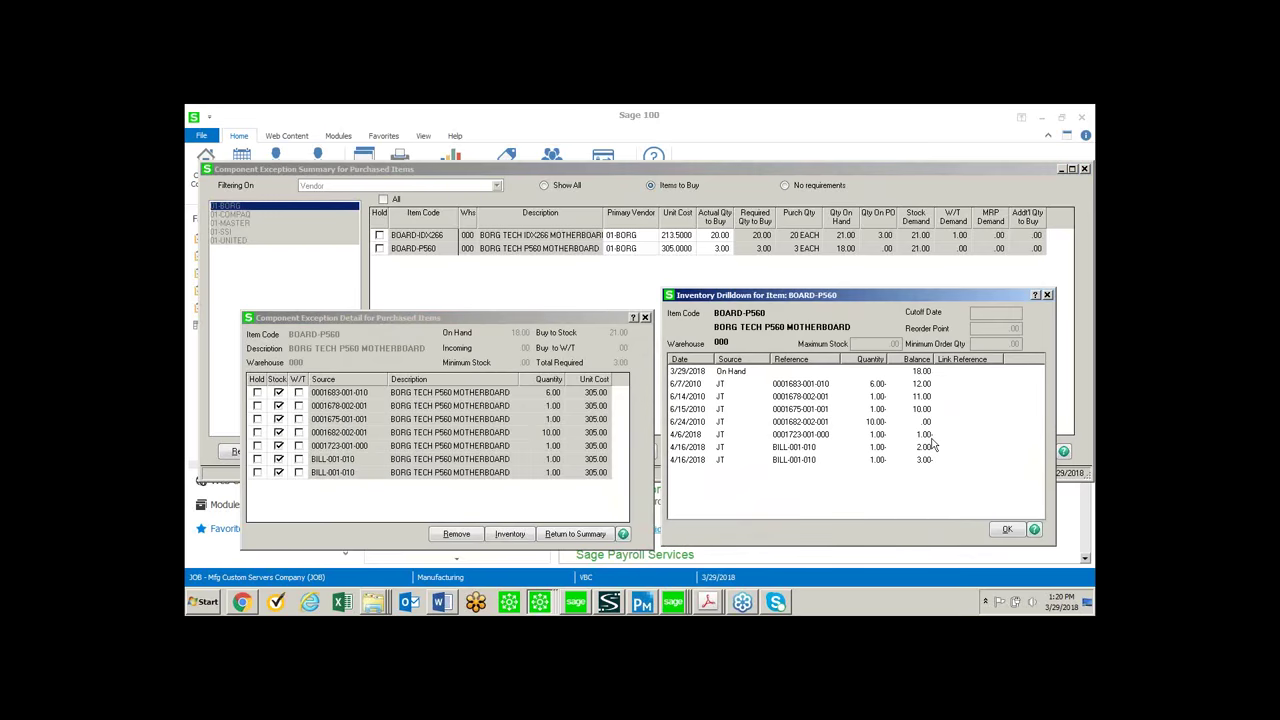
{"action": "left_click", "coordinate": [1047, 295]}
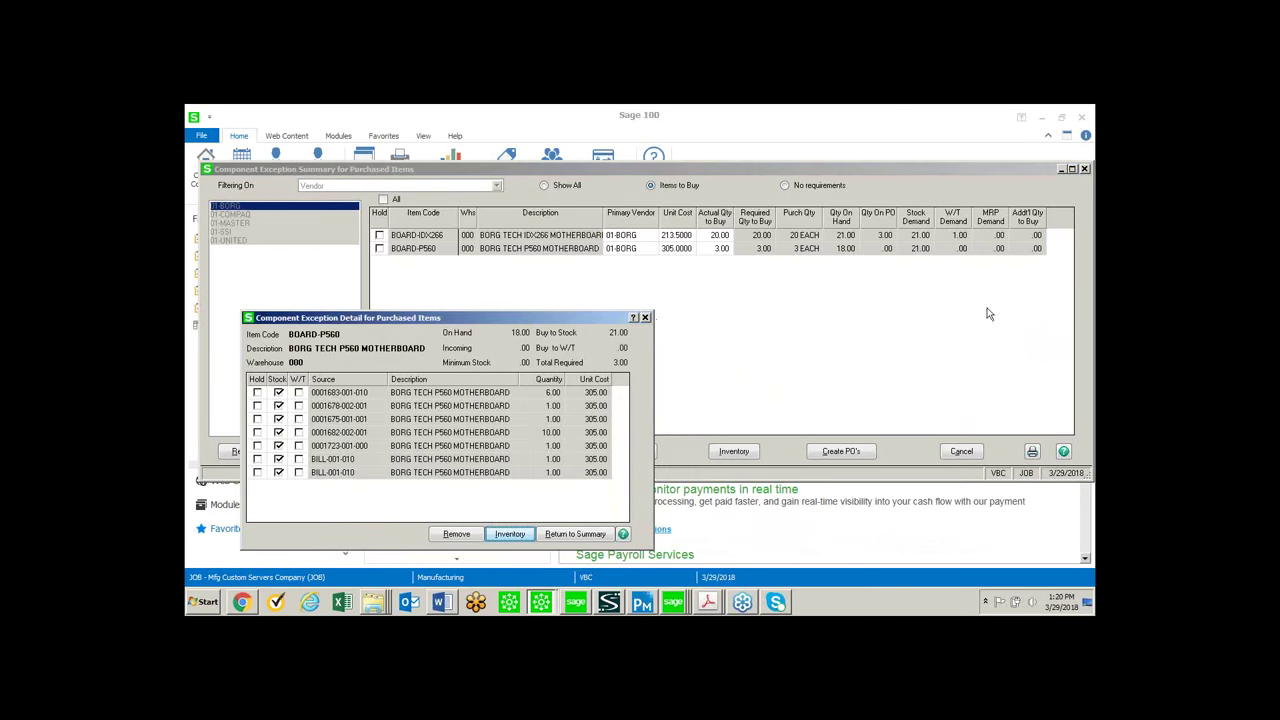
{"action": "left_click", "coordinate": [645, 318]}
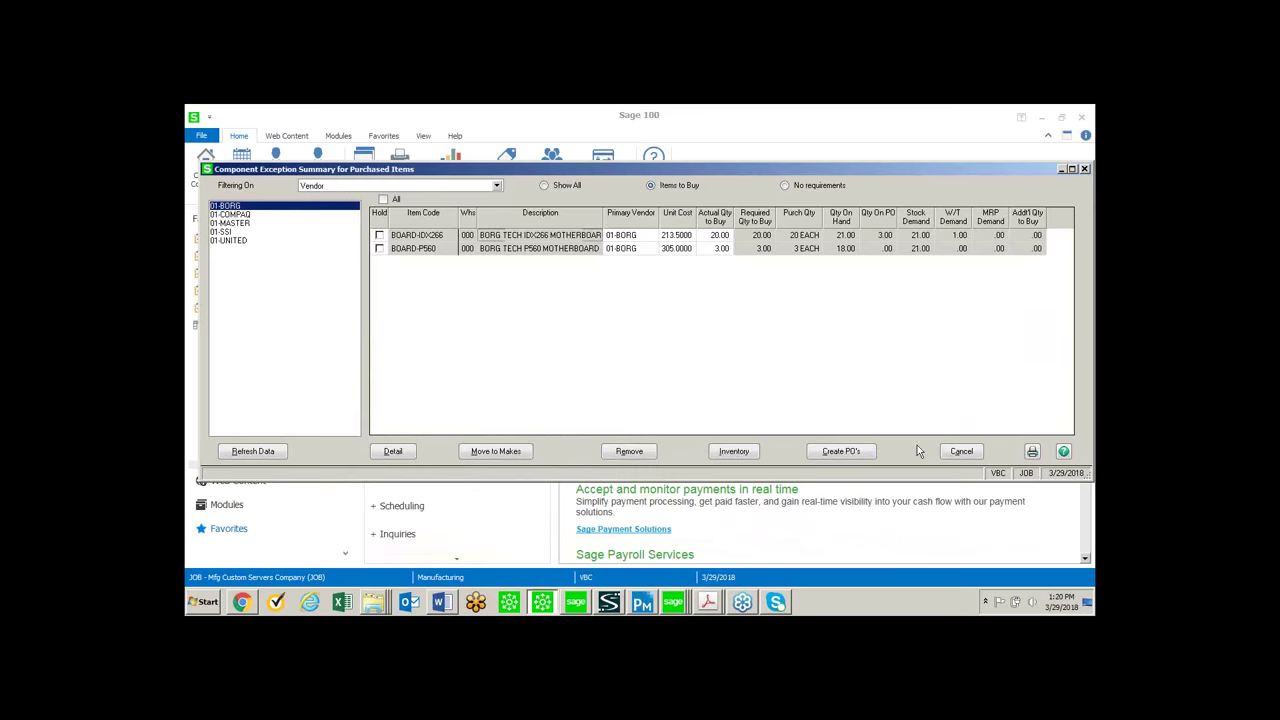
- Check the inventory drilldown for BOARD-IDX266 and set the actual quantity to buy for BOARD-P560 to 5
{"action": "left_click", "coordinate": [733, 452]}
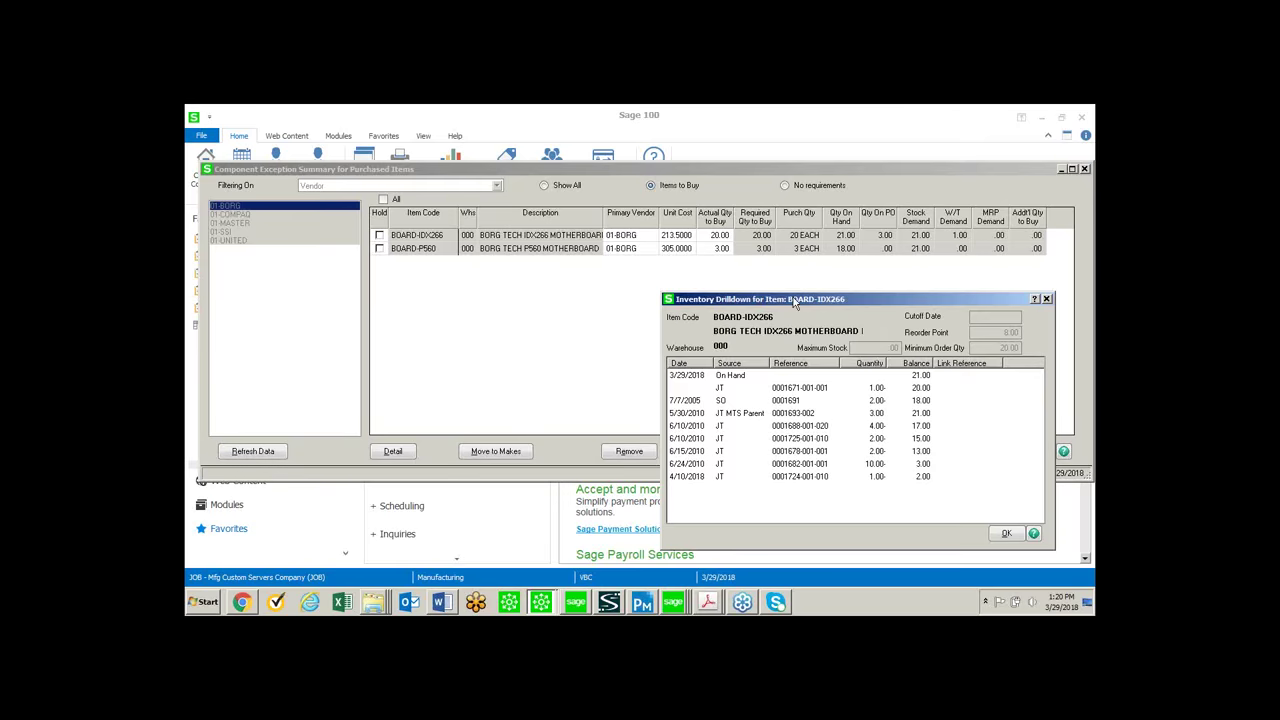
{"action": "left_click", "coordinate": [1046, 299]}
{"action": "left_click", "coordinate": [728, 248]}
{"action": "type", "text": "5"}
{"action": "key", "text": "Return"}
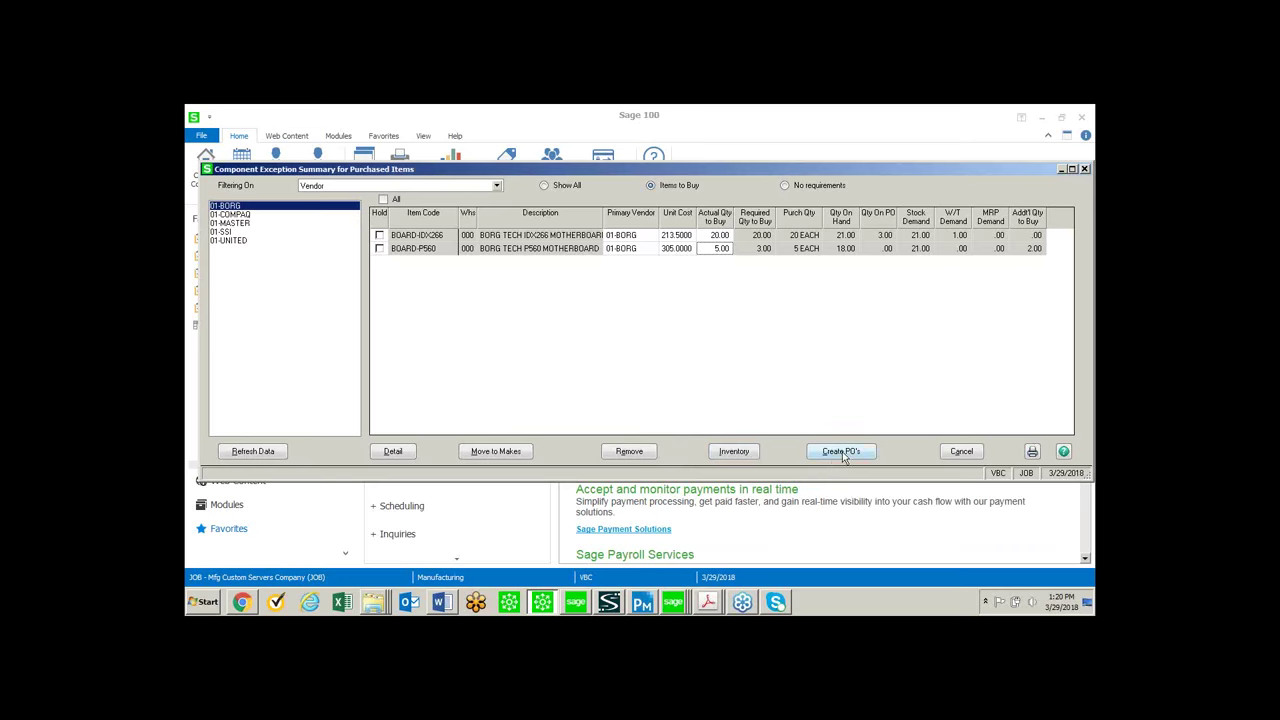
{"action": "left_click", "coordinate": [585, 250]}
- Create the purchase order for the 01-BORG items and close the purchased items summary and Component Exception Manager
{"action": "left_click", "coordinate": [841, 451]}
{"action": "left_click", "coordinate": [582, 392]}
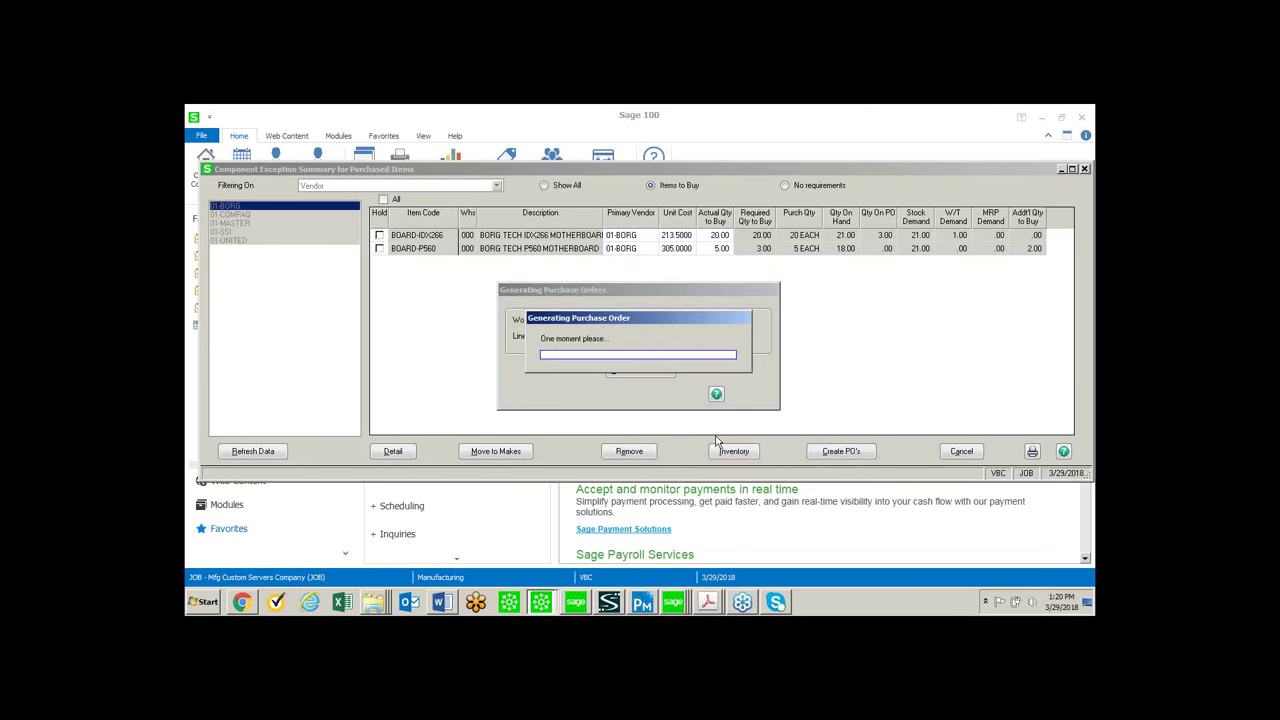
{"action": "left_click", "coordinate": [652, 371]}
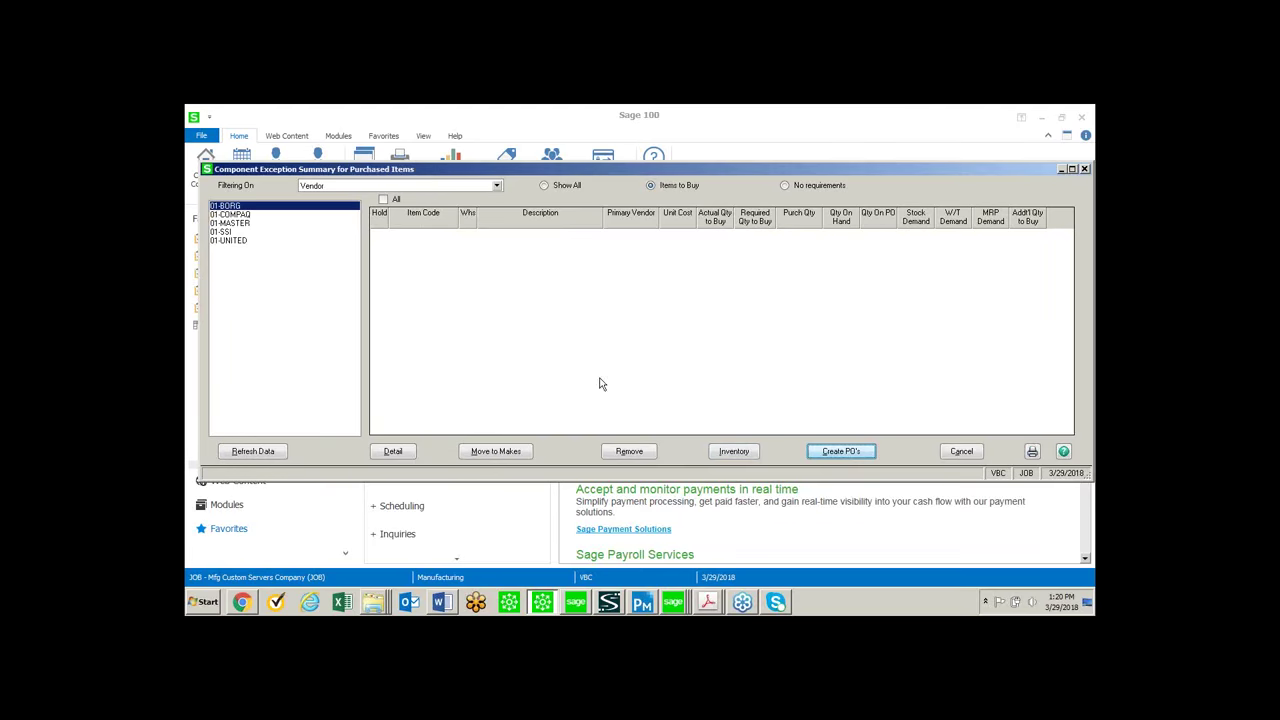
{"action": "left_click", "coordinate": [1084, 170]}
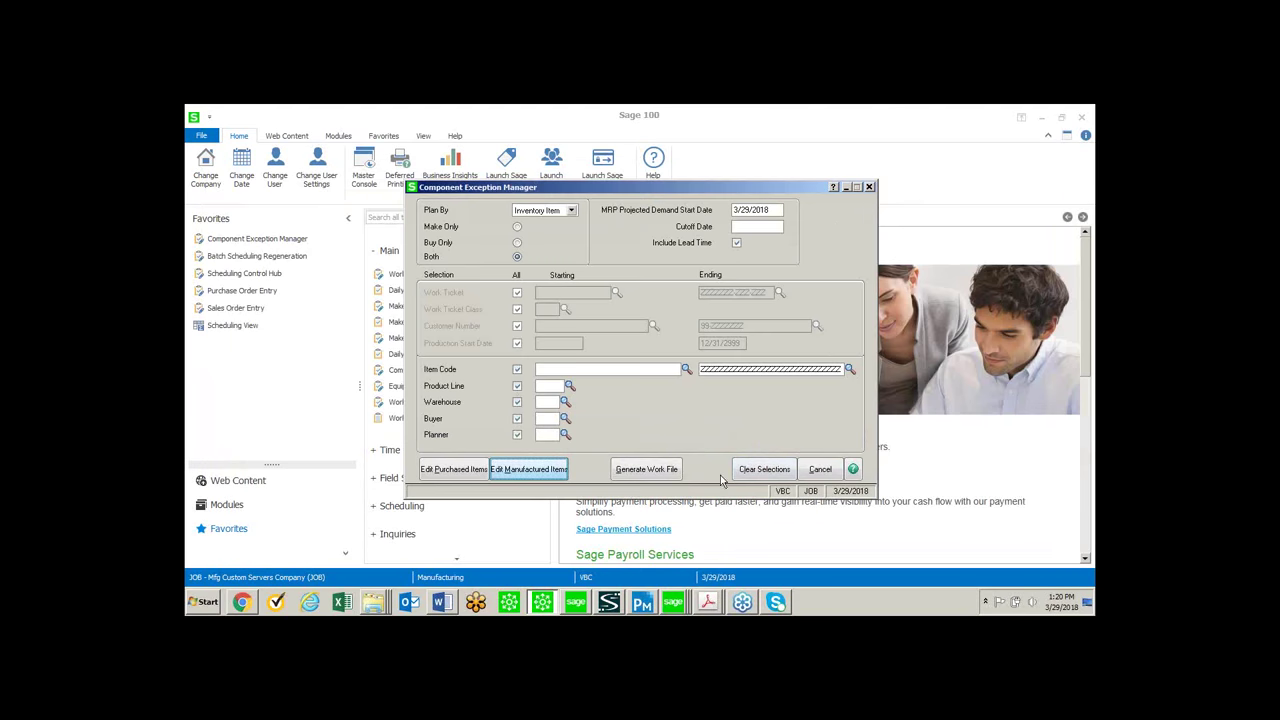
{"action": "left_click", "coordinate": [868, 189]}
- Open the newly generated motherboard order in Purchase Order Entry, check its lines' work ticket links, accept it and close the window
{"action": "left_click", "coordinate": [242, 290]}
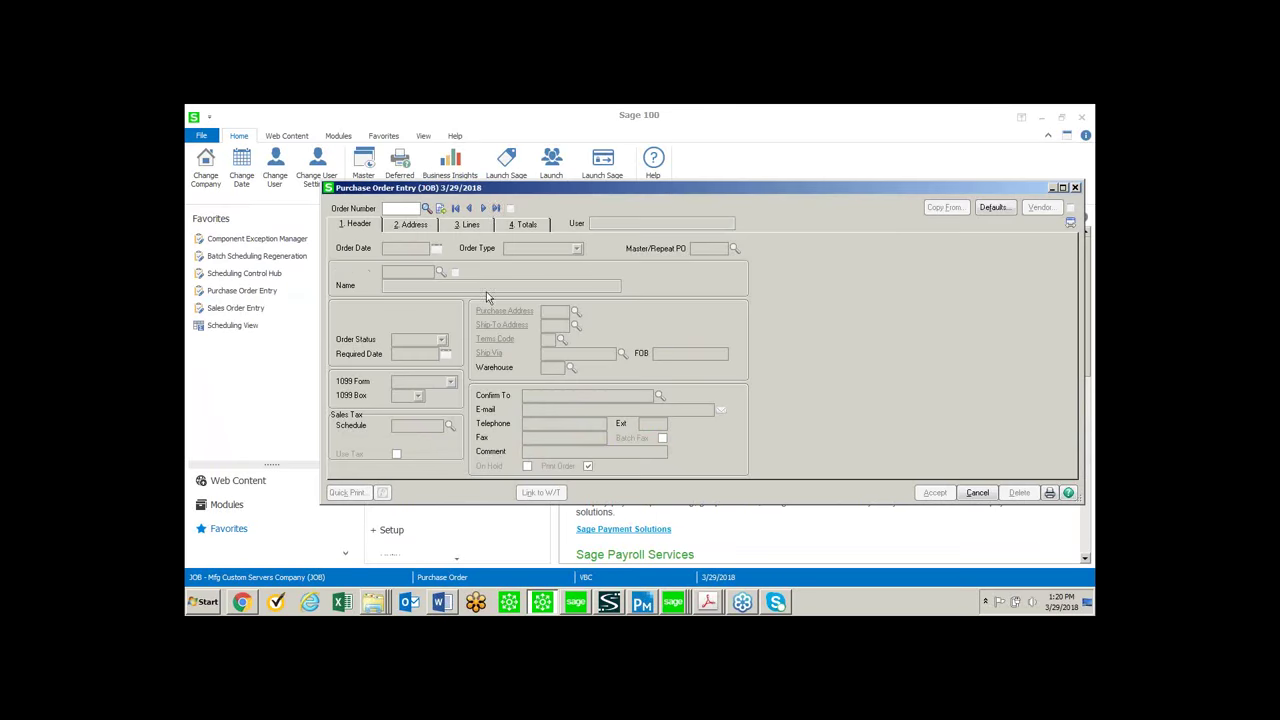
{"action": "left_click", "coordinate": [491, 224]}
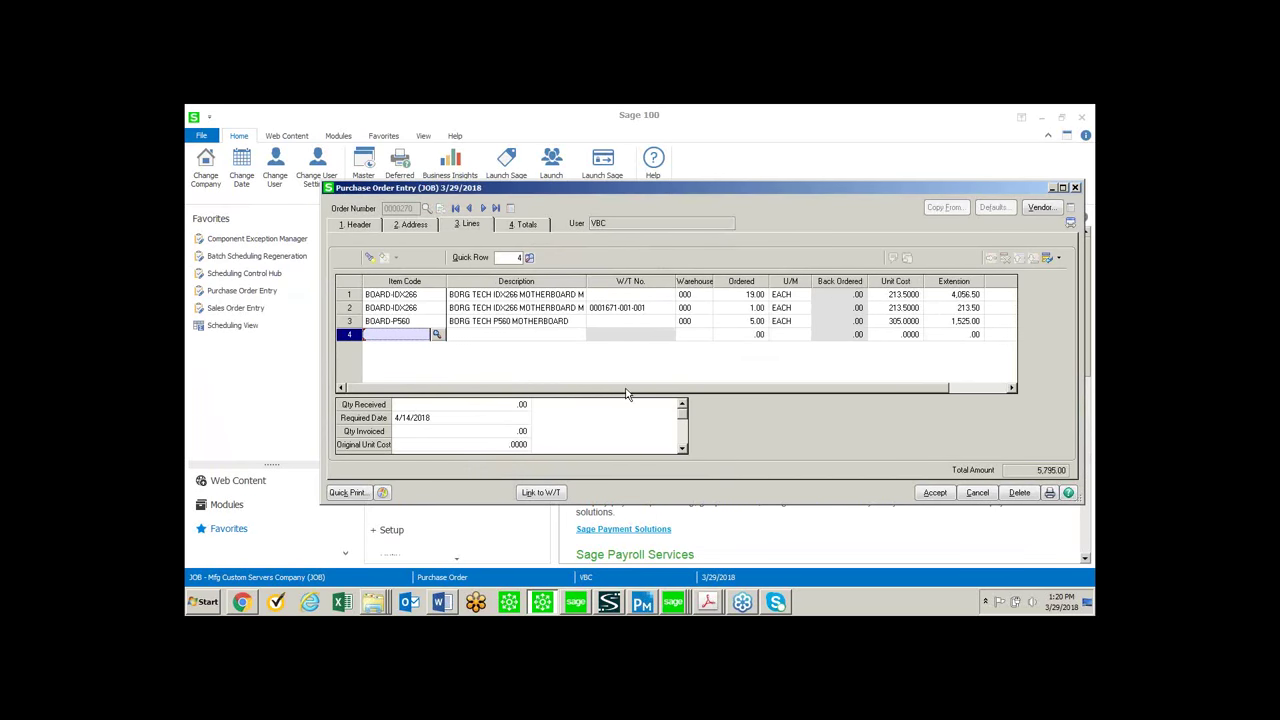
{"action": "left_click", "coordinate": [657, 310]}
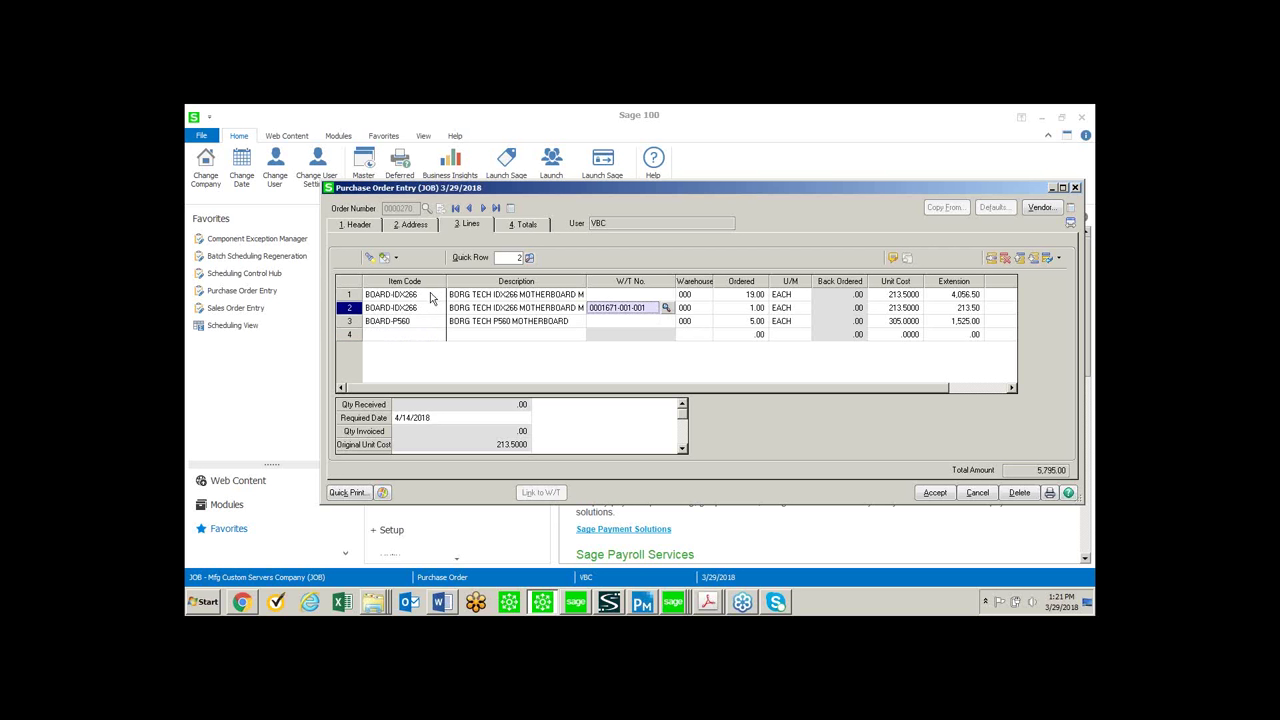
{"action": "left_click", "coordinate": [644, 297]}
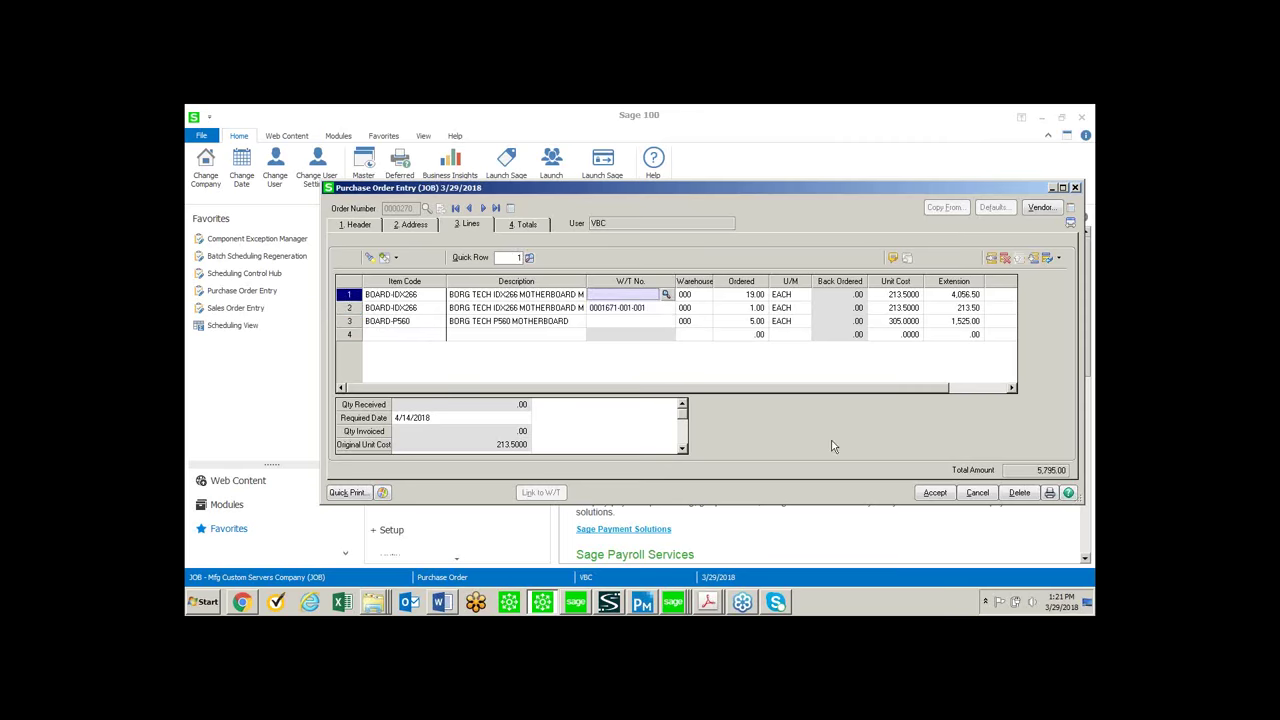
{"action": "left_click", "coordinate": [935, 493]}
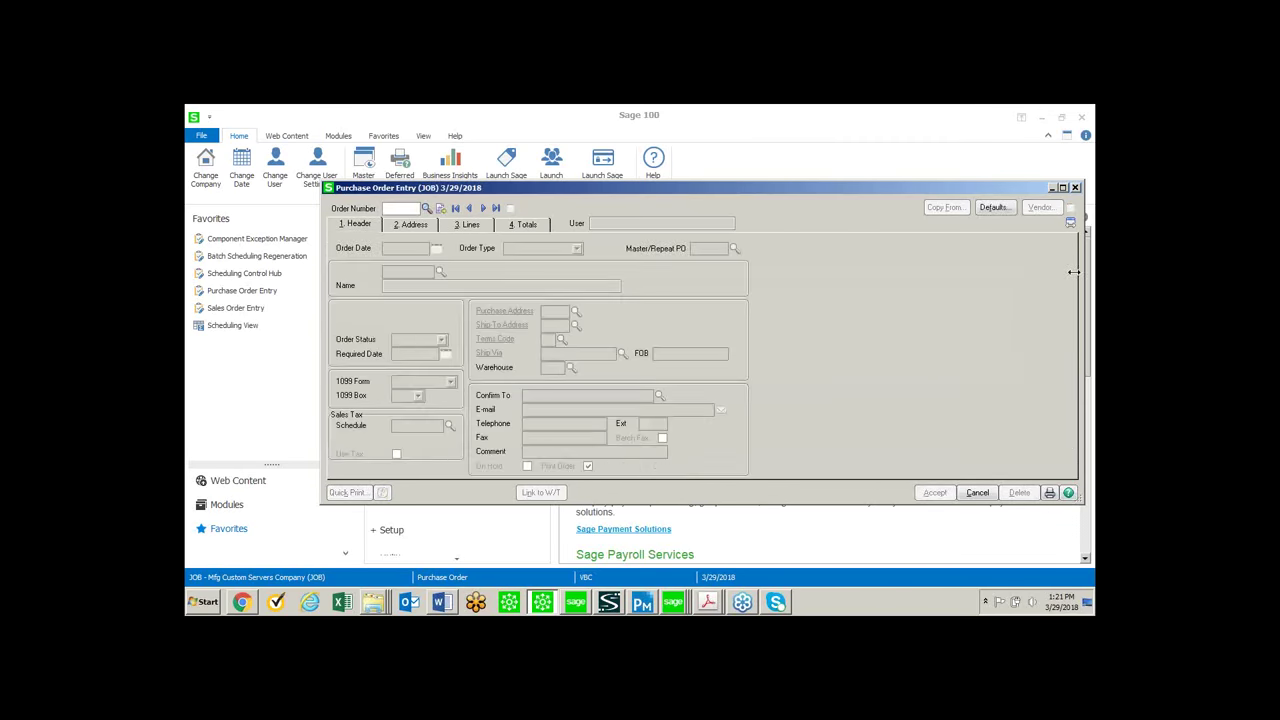
{"action": "left_click", "coordinate": [1076, 188]}
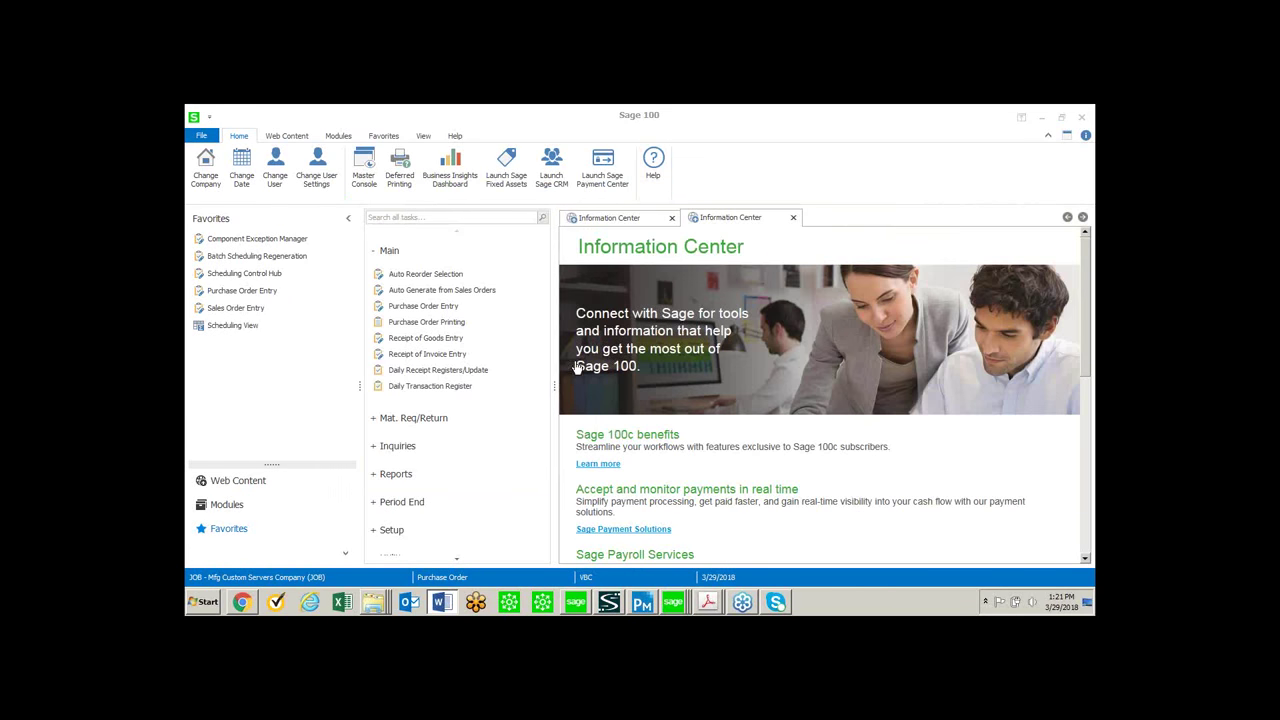
- Switch to the Business Insights Explorer Demo-Job Tracker view, examine the work ticket status, hours and production date columns, and minimize it
{"action": "left_click", "coordinate": [675, 604]}
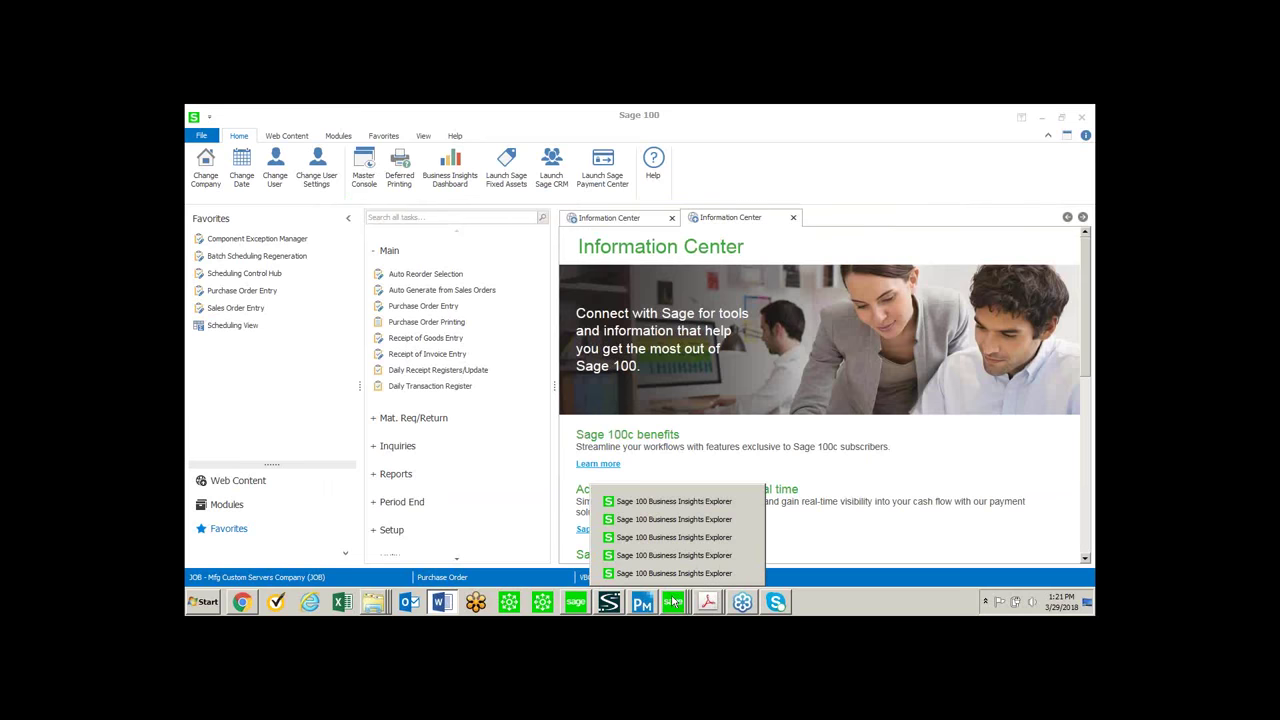
{"action": "left_click", "coordinate": [661, 505]}
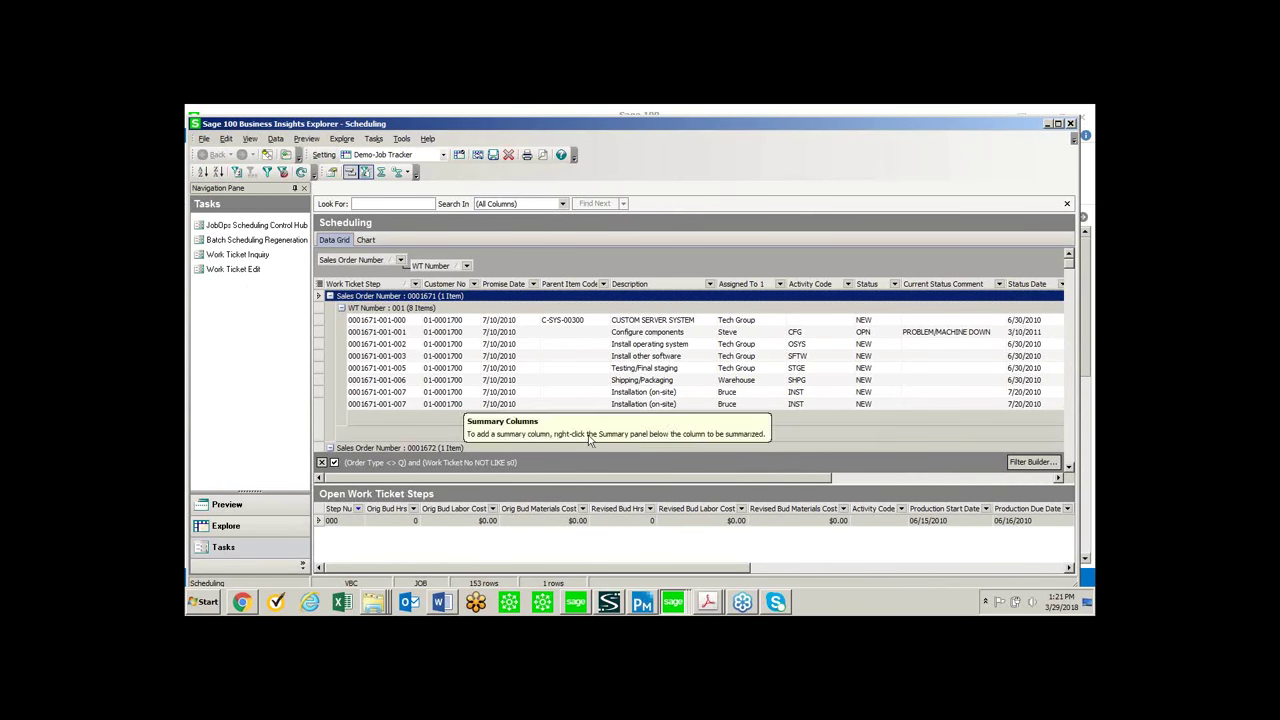
{"action": "left_click_drag", "start_coordinate": [645, 483], "coordinate": [903, 483]}
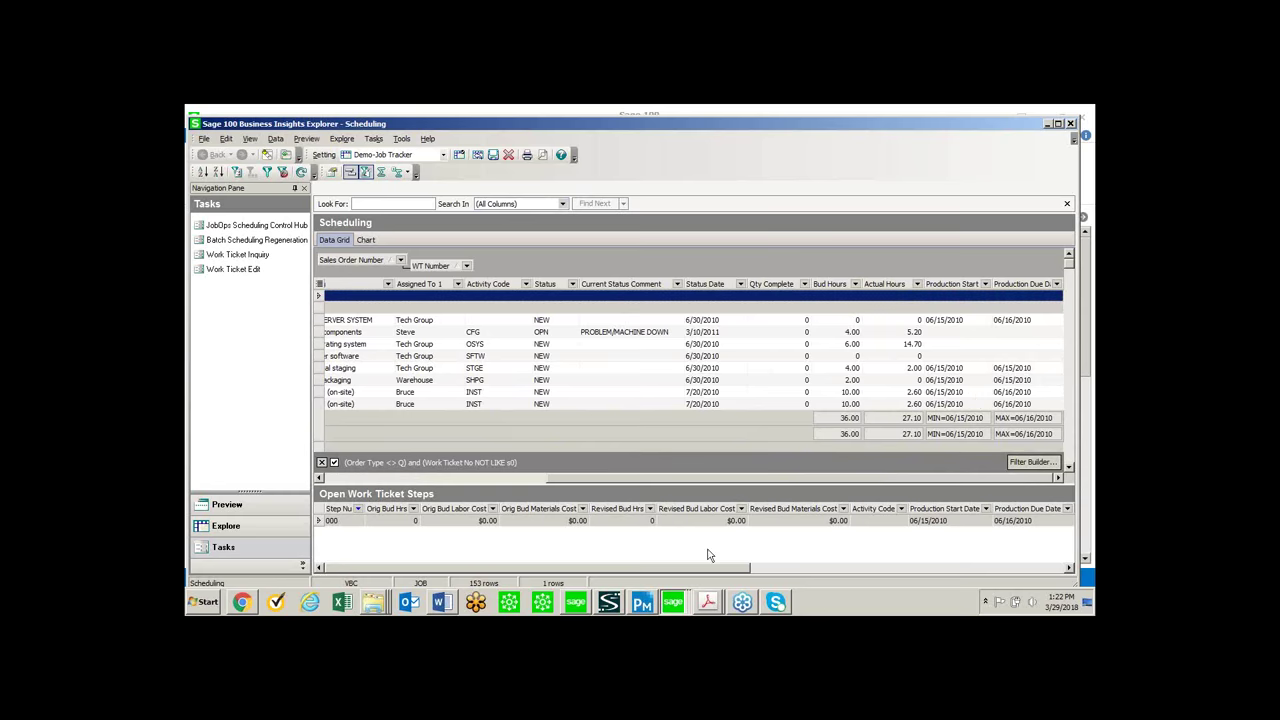
{"action": "left_click", "coordinate": [1050, 130]}
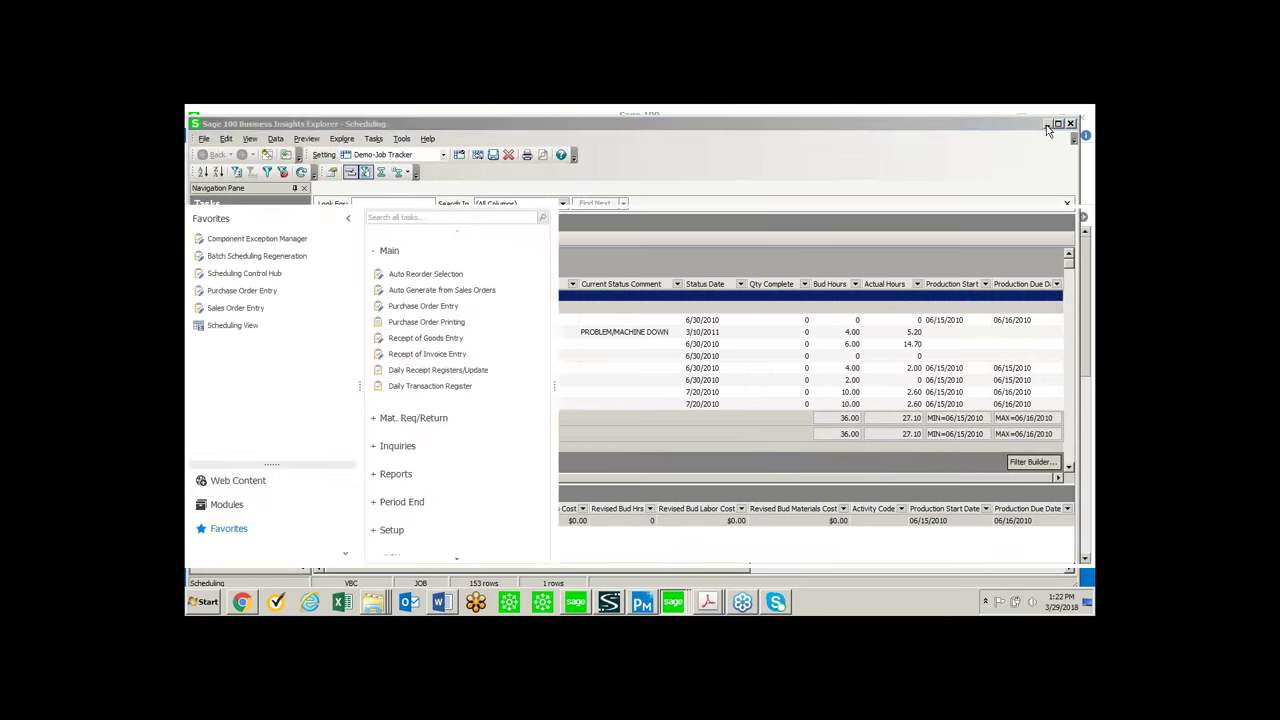
- Bring up the Demo-Profit Tracker scheduling view, examine the labor, parts, revenue and gross profit columns, and leave the view
{"action": "mouse_move", "coordinate": [673, 605]}
{"action": "left_click", "coordinate": [651, 524]}
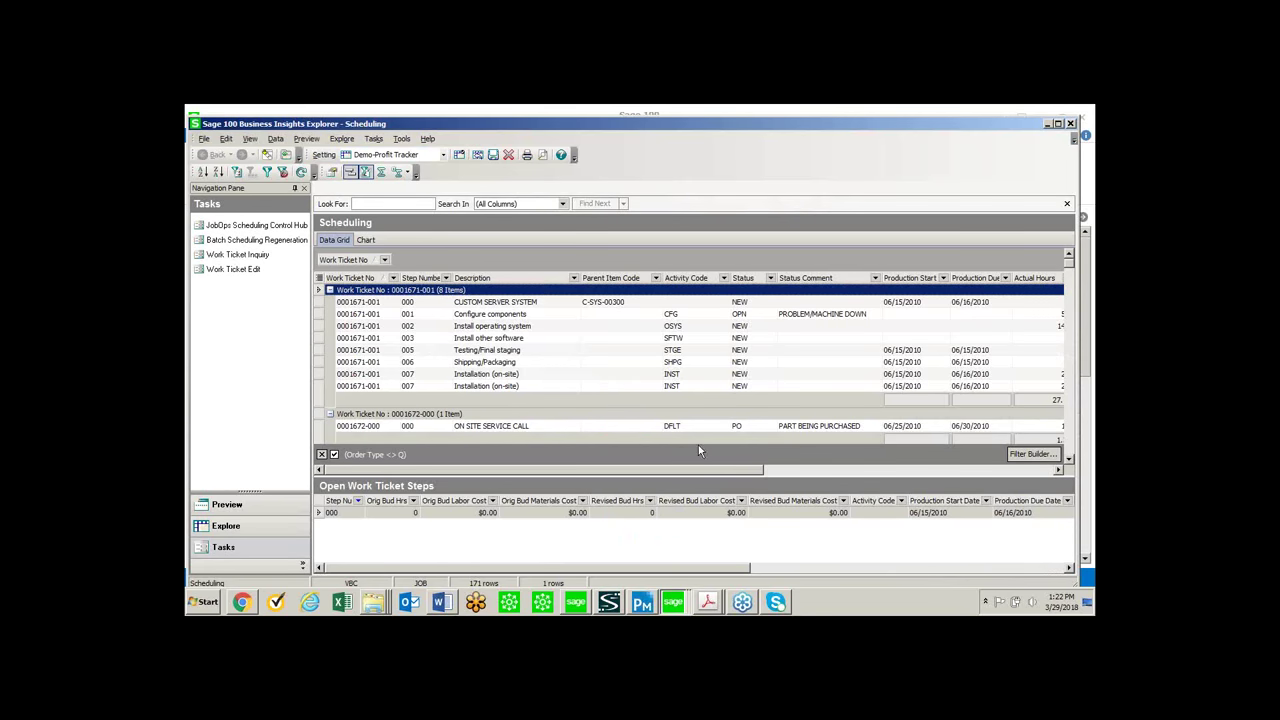
{"action": "left_click_drag", "start_coordinate": [709, 472], "coordinate": [1017, 483]}
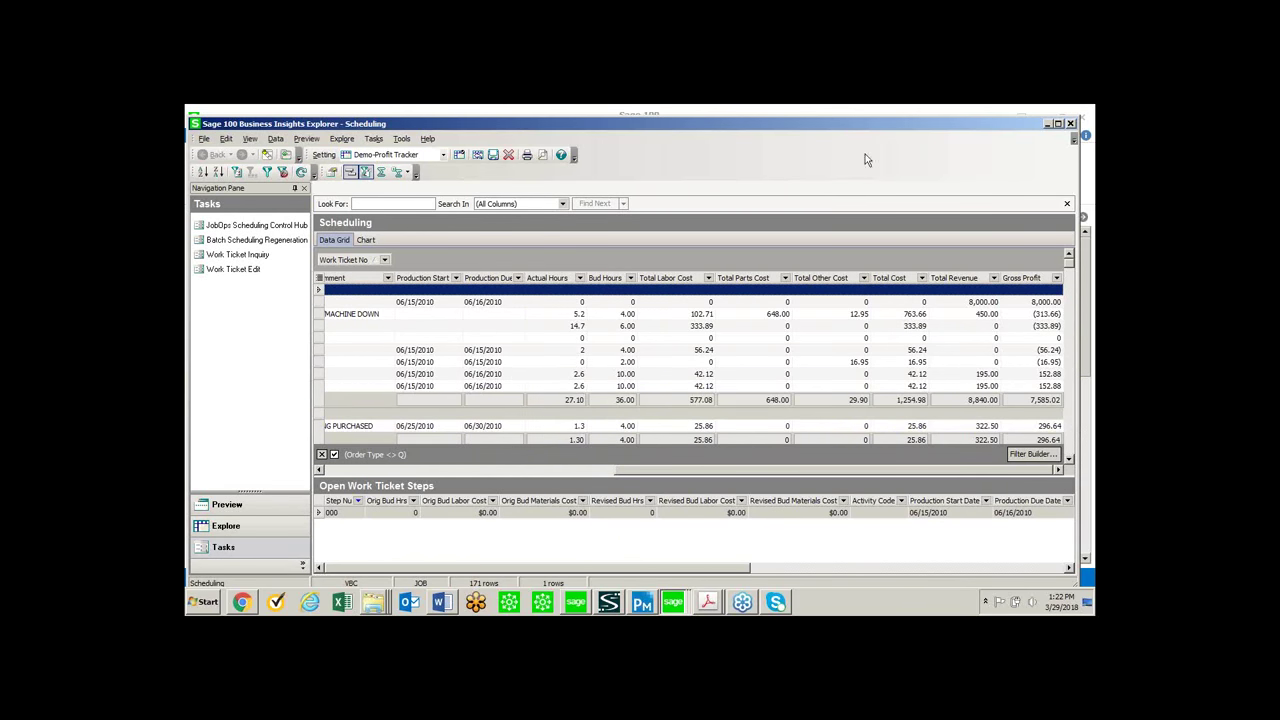
{"action": "left_click", "coordinate": [1070, 123]}
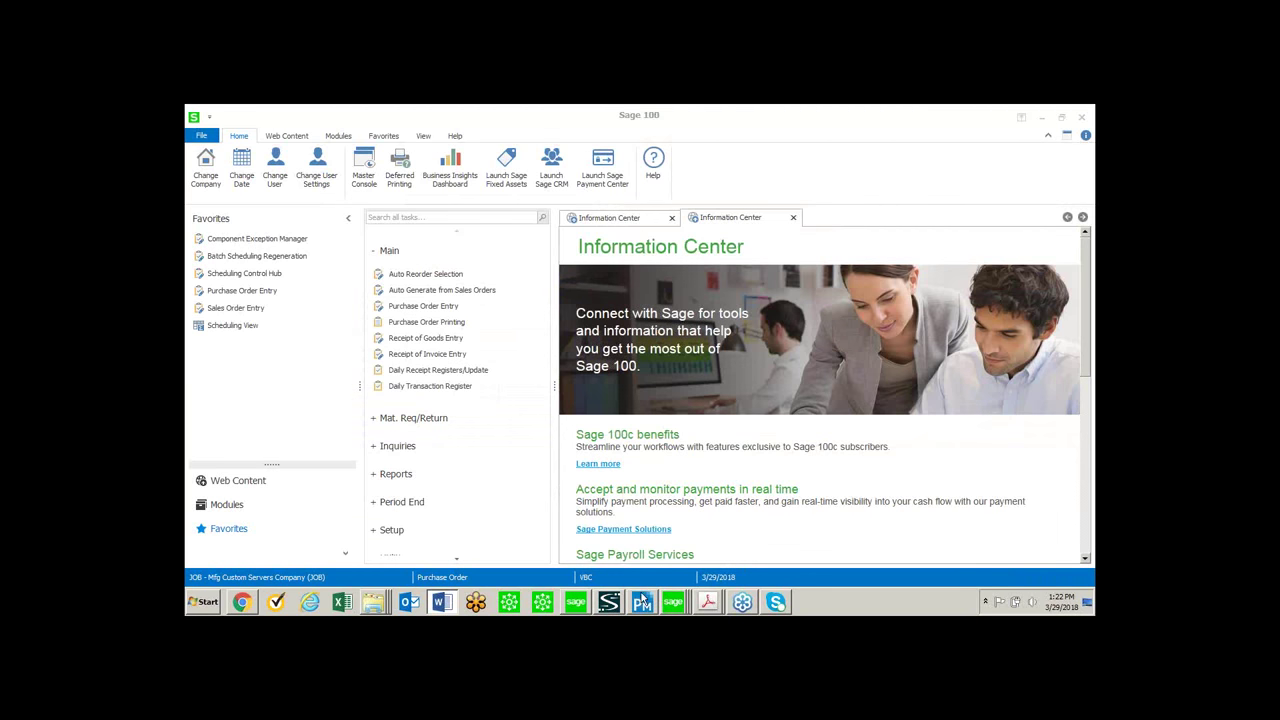
- Bring up the Schedule 1 view, examine the work ticket steps grouped by activity code, and minimize it
{"action": "mouse_move", "coordinate": [686, 604]}
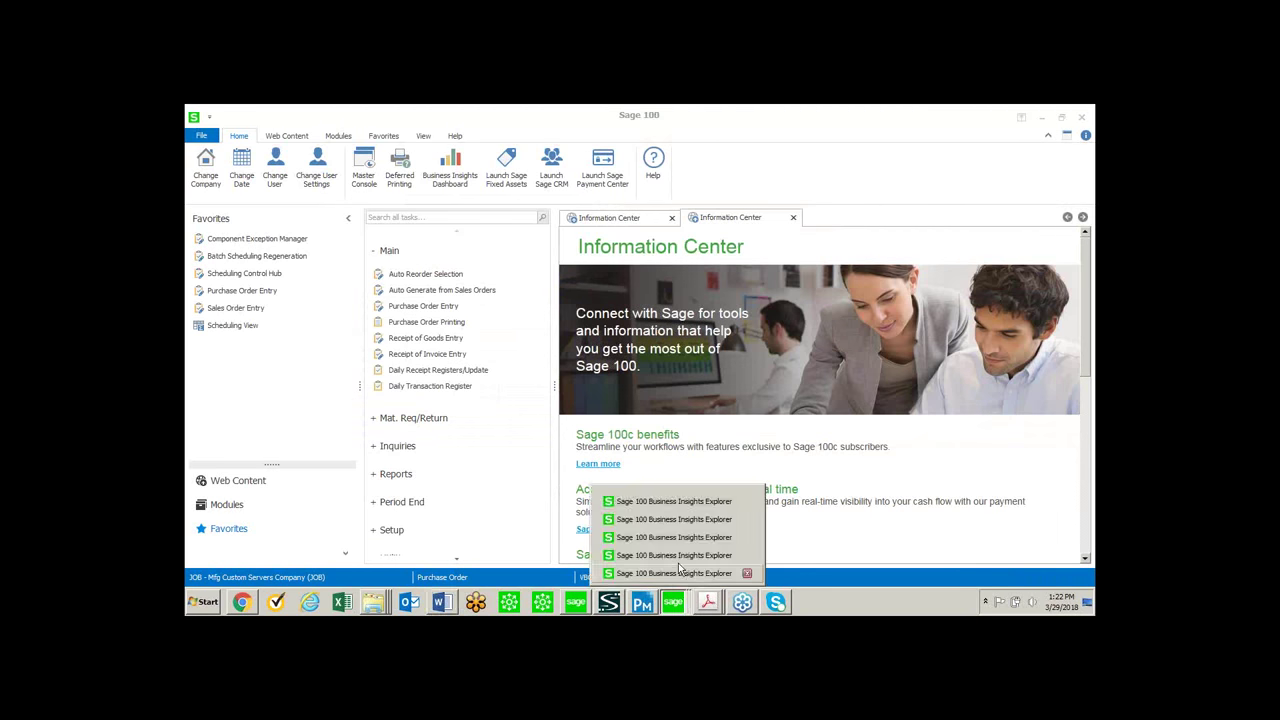
{"action": "left_click", "coordinate": [679, 551]}
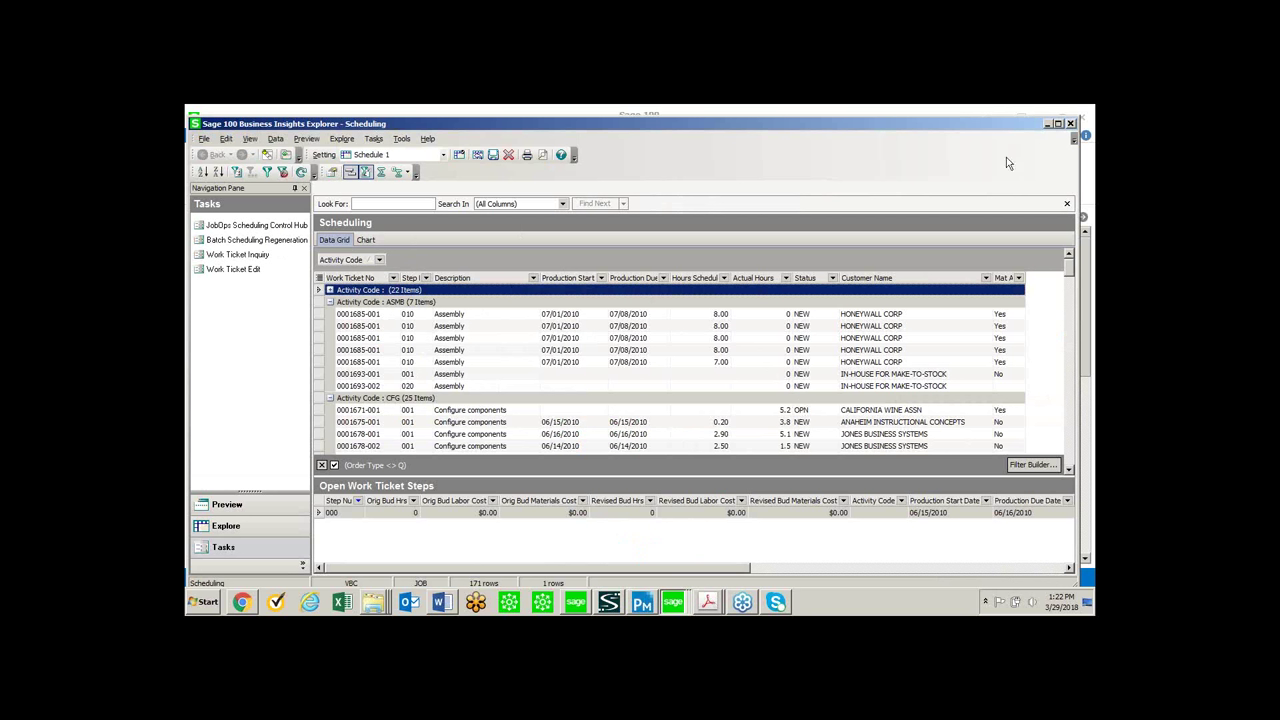
{"action": "left_click", "coordinate": [1047, 125]}
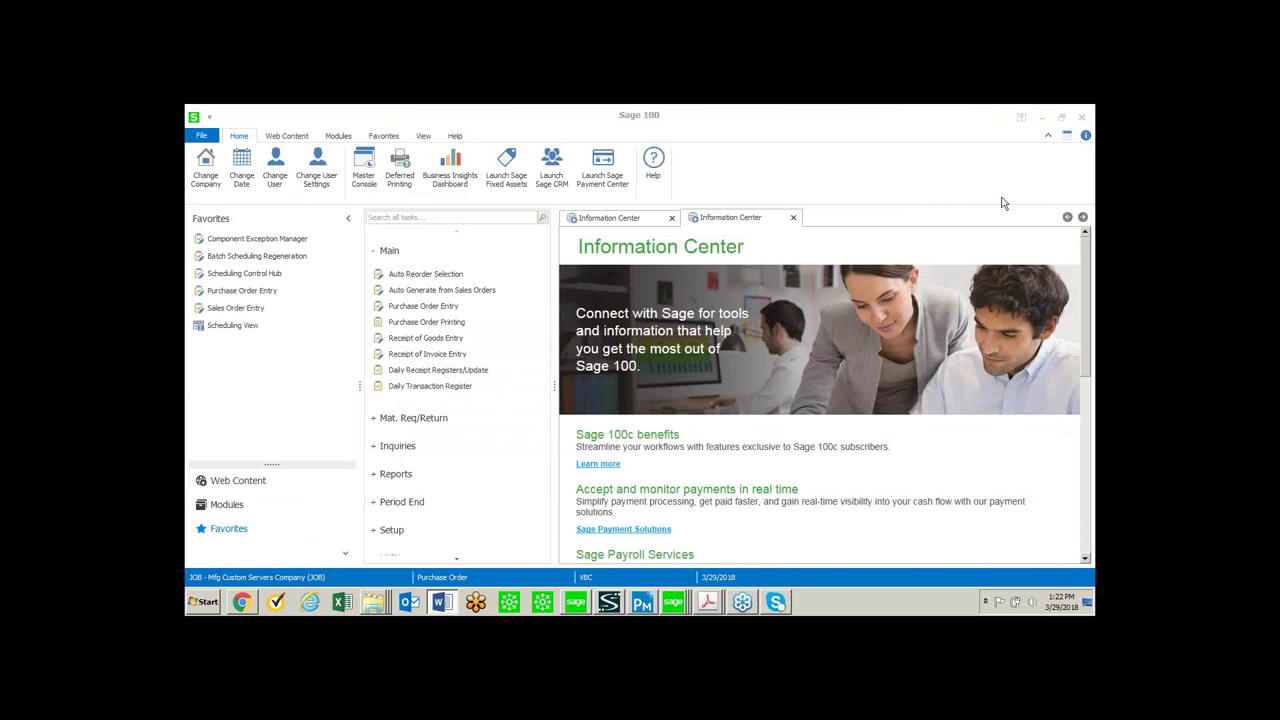
- Bring up the Purchase Order Line Items Manufacturing view, examine the open lines grouped by sales order including cost columns, and minimize it
{"action": "left_click", "coordinate": [684, 606]}
{"action": "left_click", "coordinate": [672, 566]}
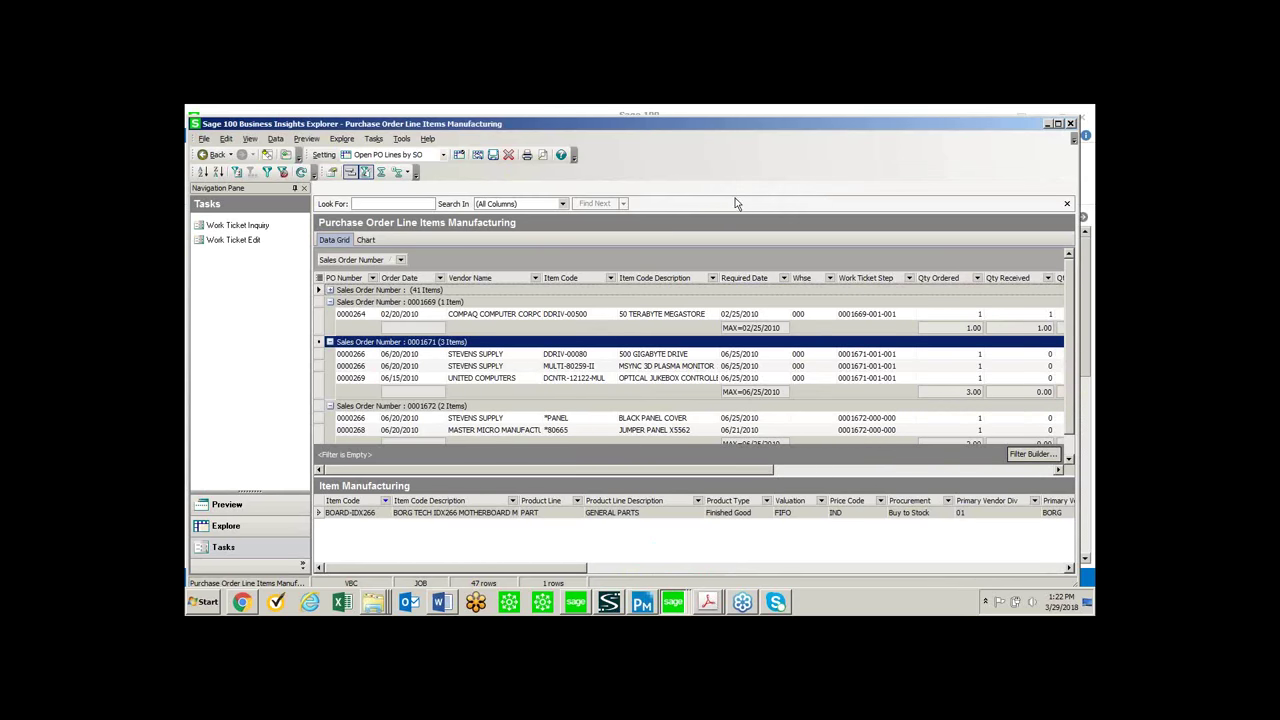
{"action": "scroll", "coordinate": [1070, 362], "scroll_direction": "down", "scroll_amount": 1}
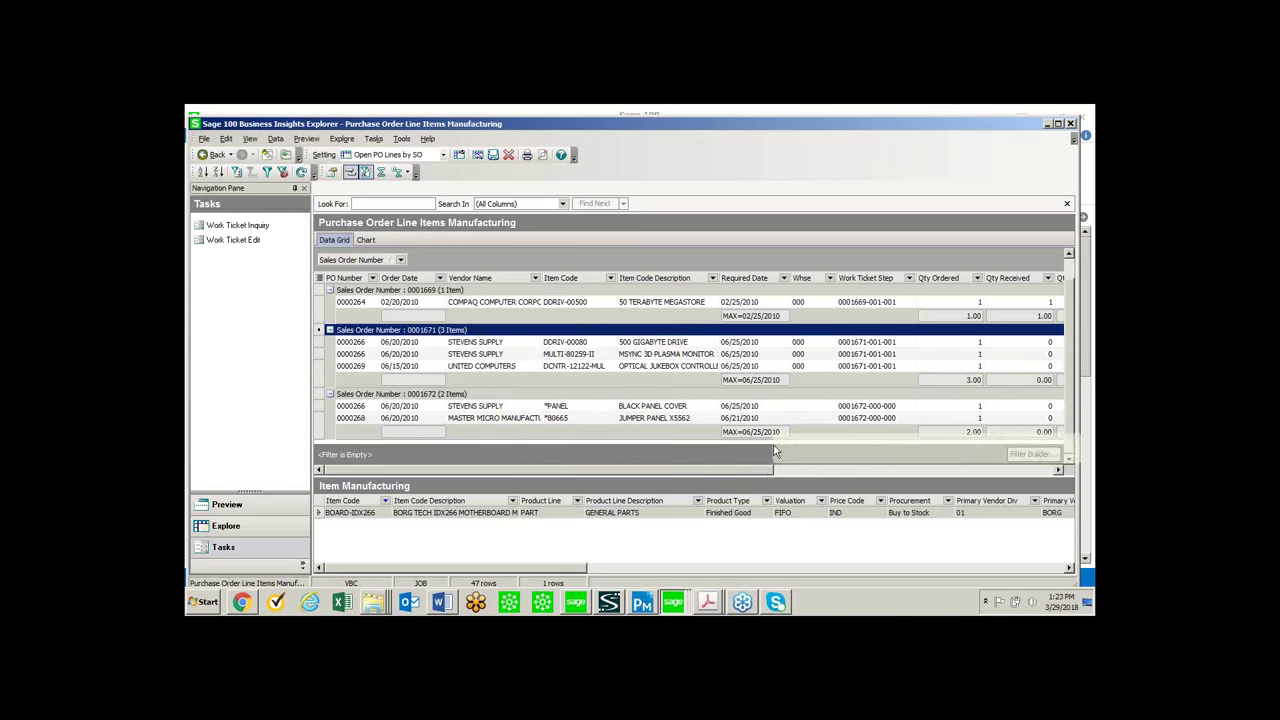
{"action": "left_click_drag", "start_coordinate": [770, 476], "coordinate": [995, 480]}
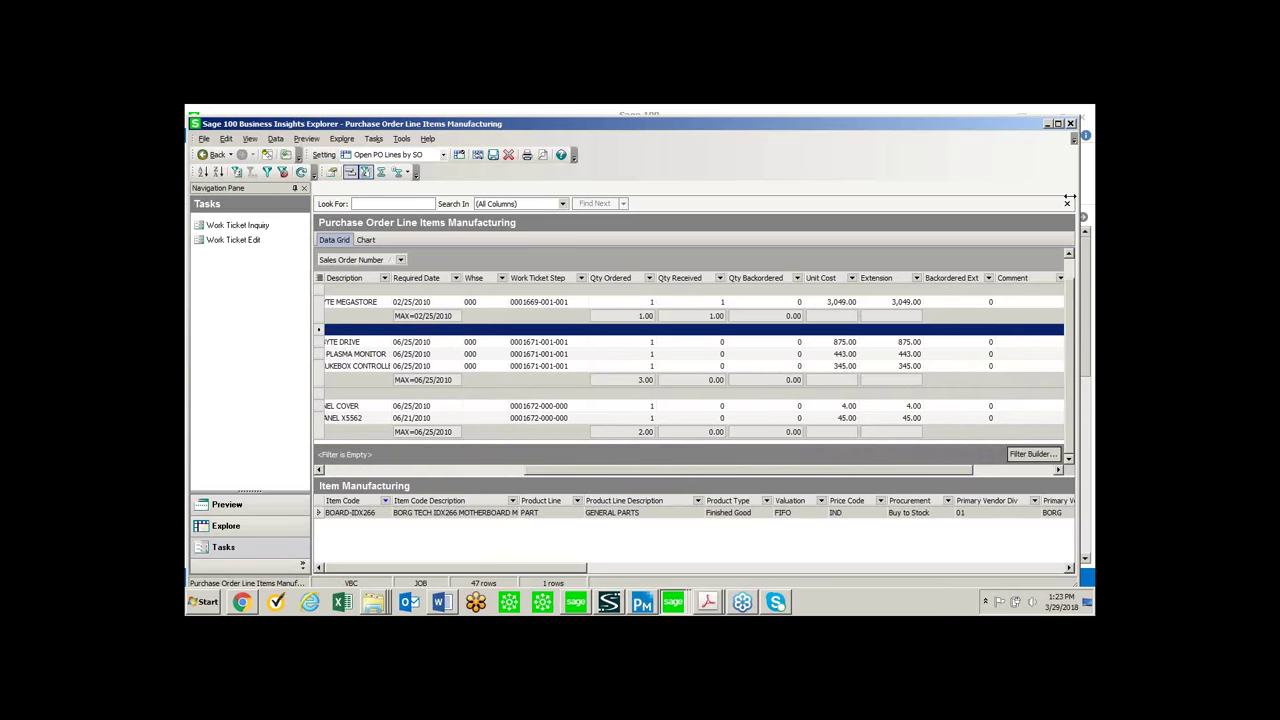
{"action": "left_click", "coordinate": [1046, 125]}
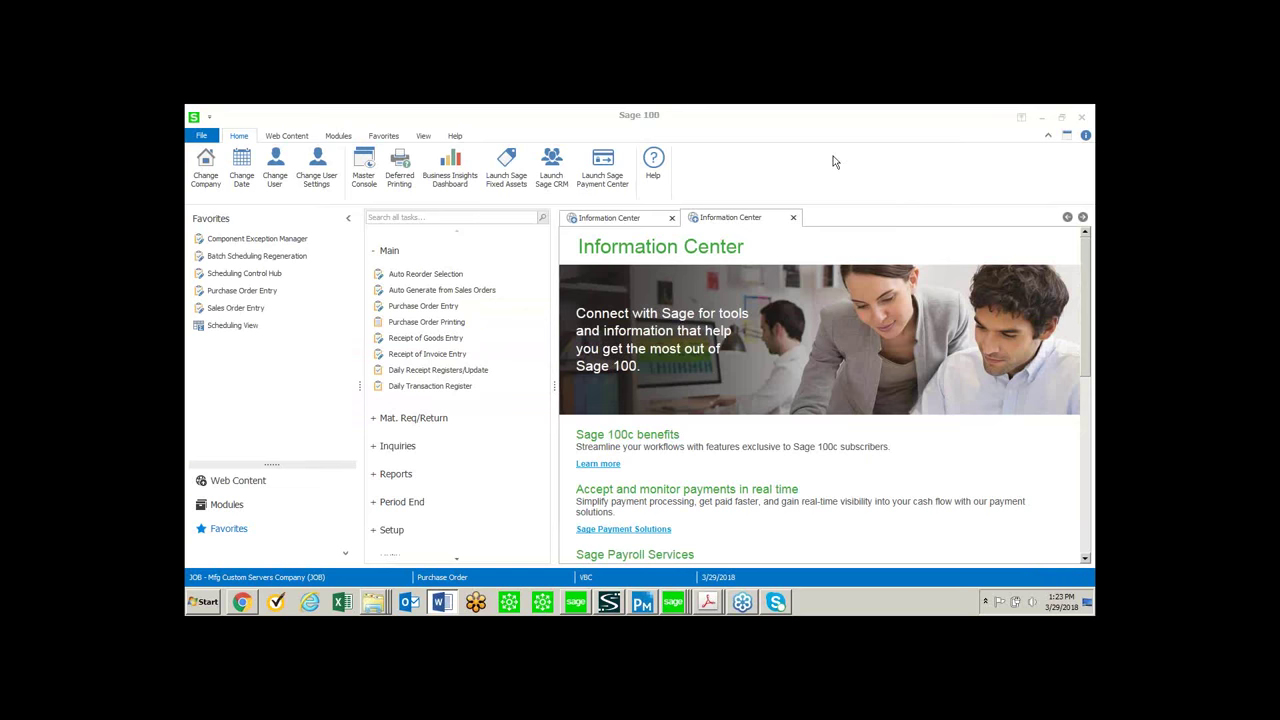
- Switch to Adobe Acrobat and bring up the presenter's contact slide PDF
{"action": "key", "text": "alt+Tab"}
{"action": "mouse_move", "coordinate": [715, 605]}
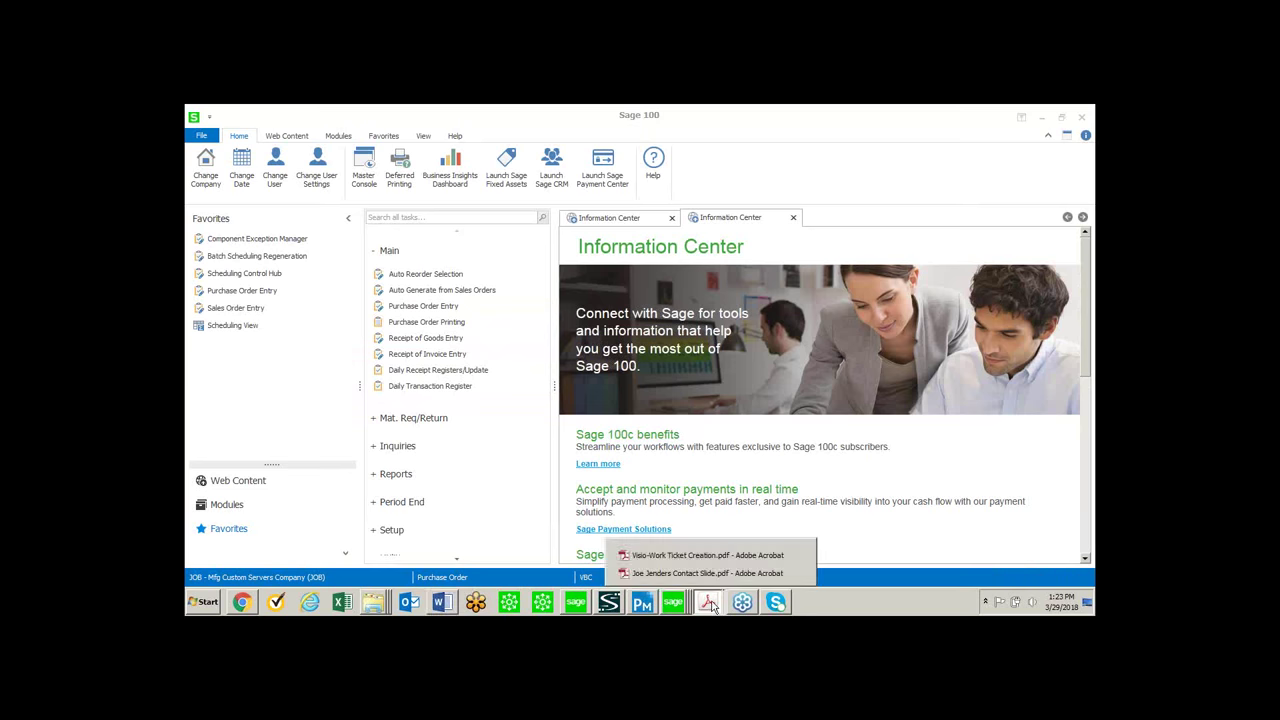
{"action": "left_click", "coordinate": [698, 574]}
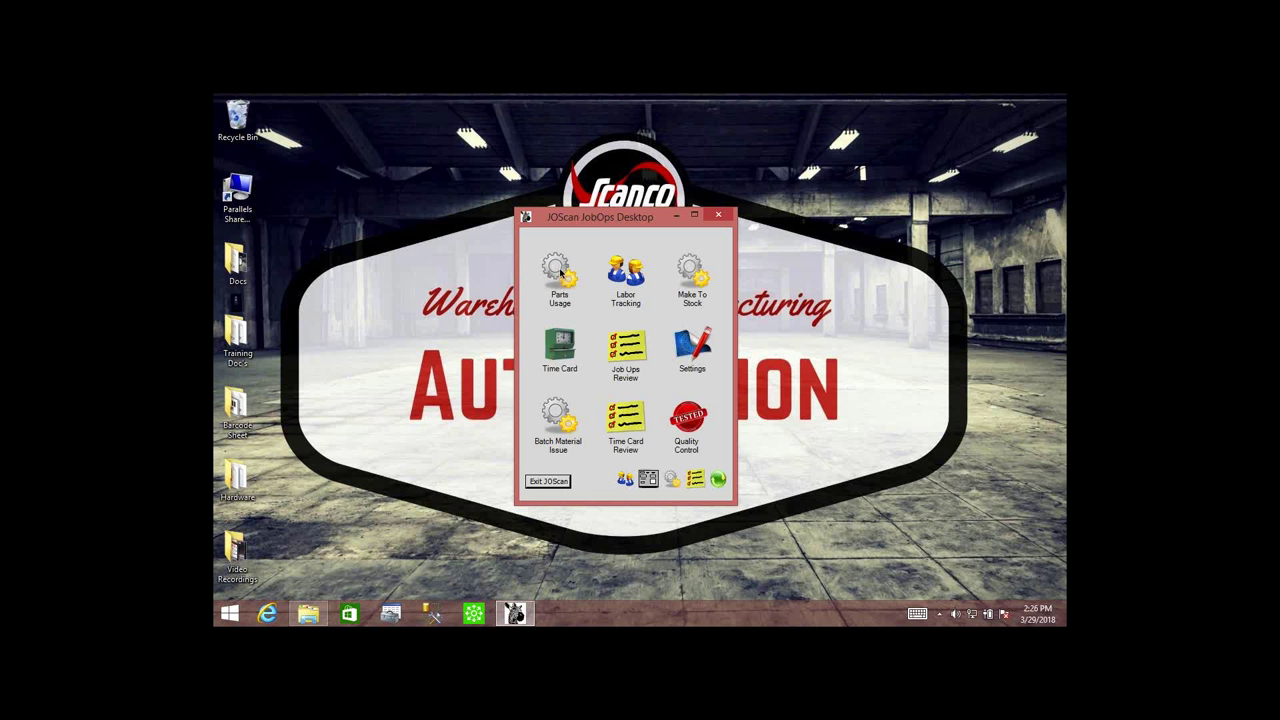
- Start a Parts Usage entry in JOScan with the employee number, the work ticket number and item BOARD-IDX266
{"action": "left_click", "coordinate": [561, 272]}
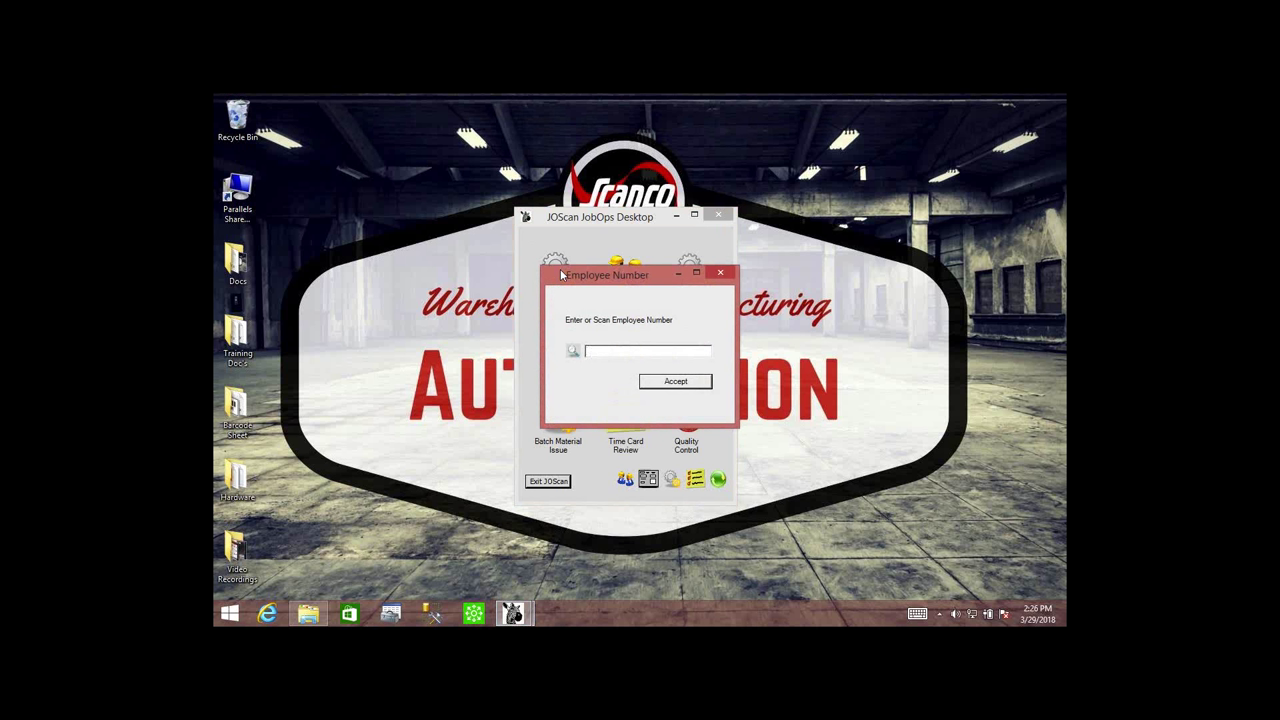
{"action": "type", "text": "110000100"}
{"action": "key", "text": "Return"}
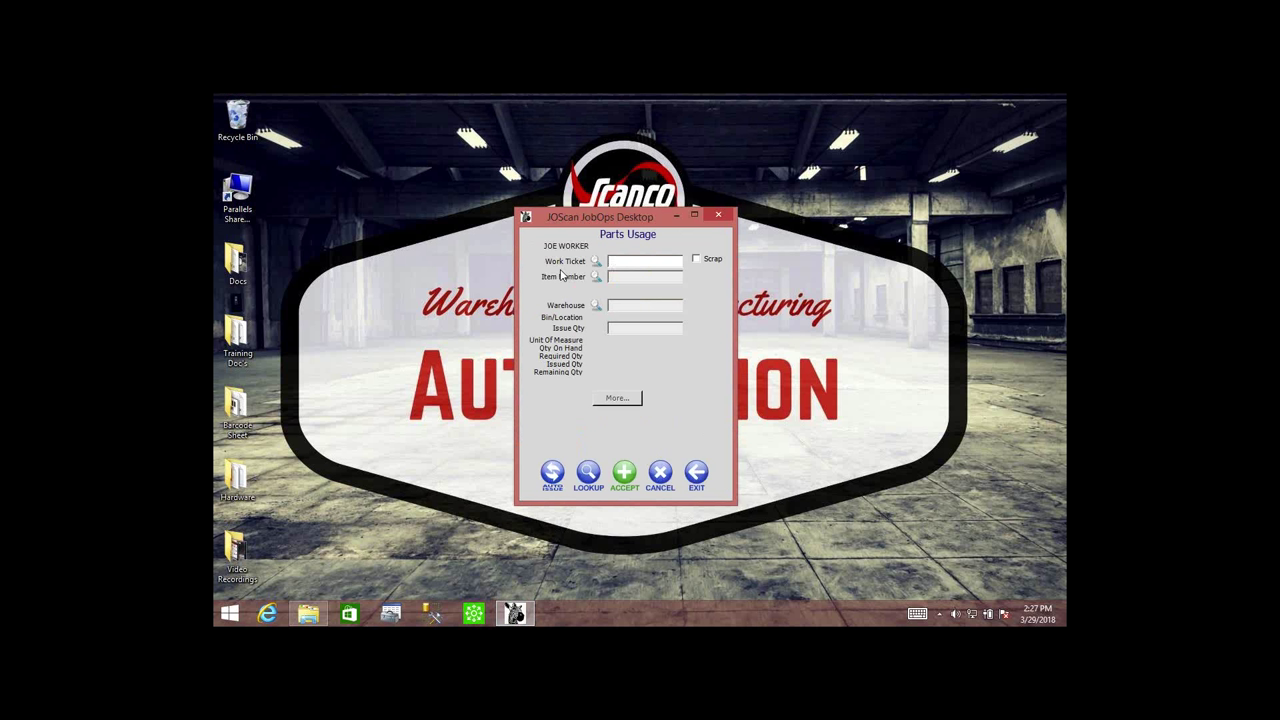
{"action": "type", "text": "0001678-001-001"}
{"action": "key", "text": "Return"}
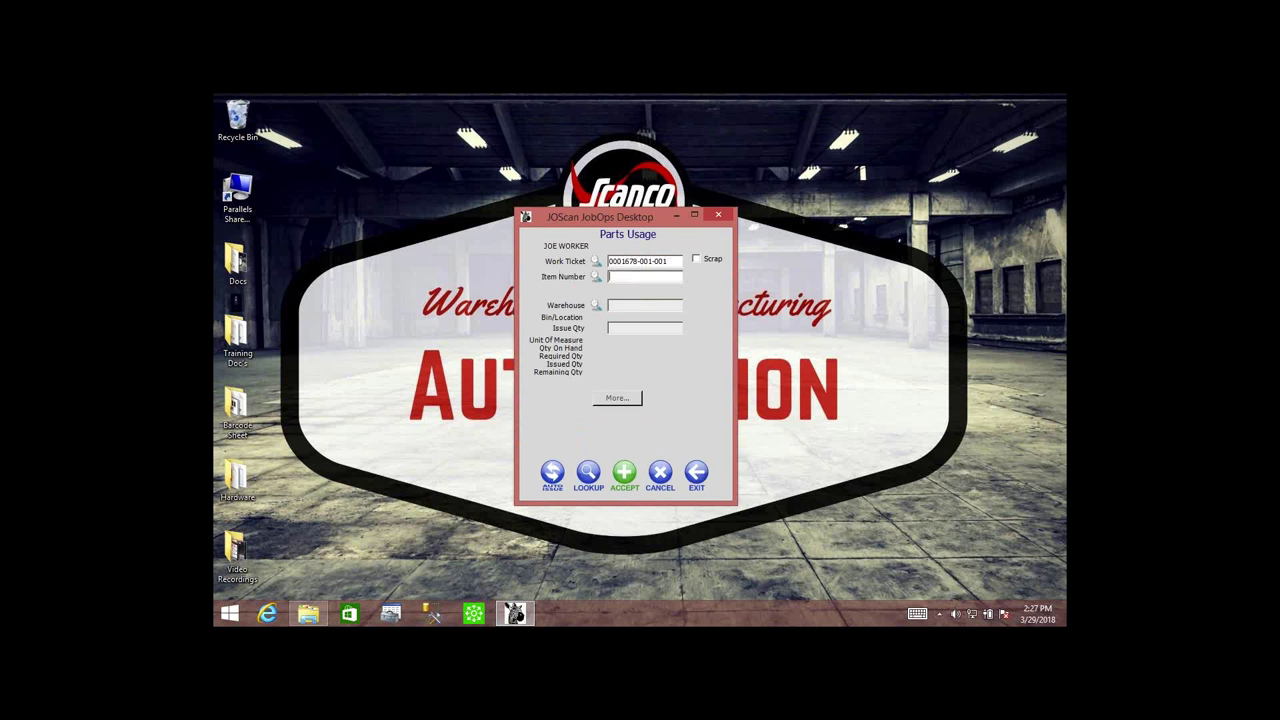
{"action": "type", "text": "BOARD-IDX266"}
{"action": "key", "text": "Return"}
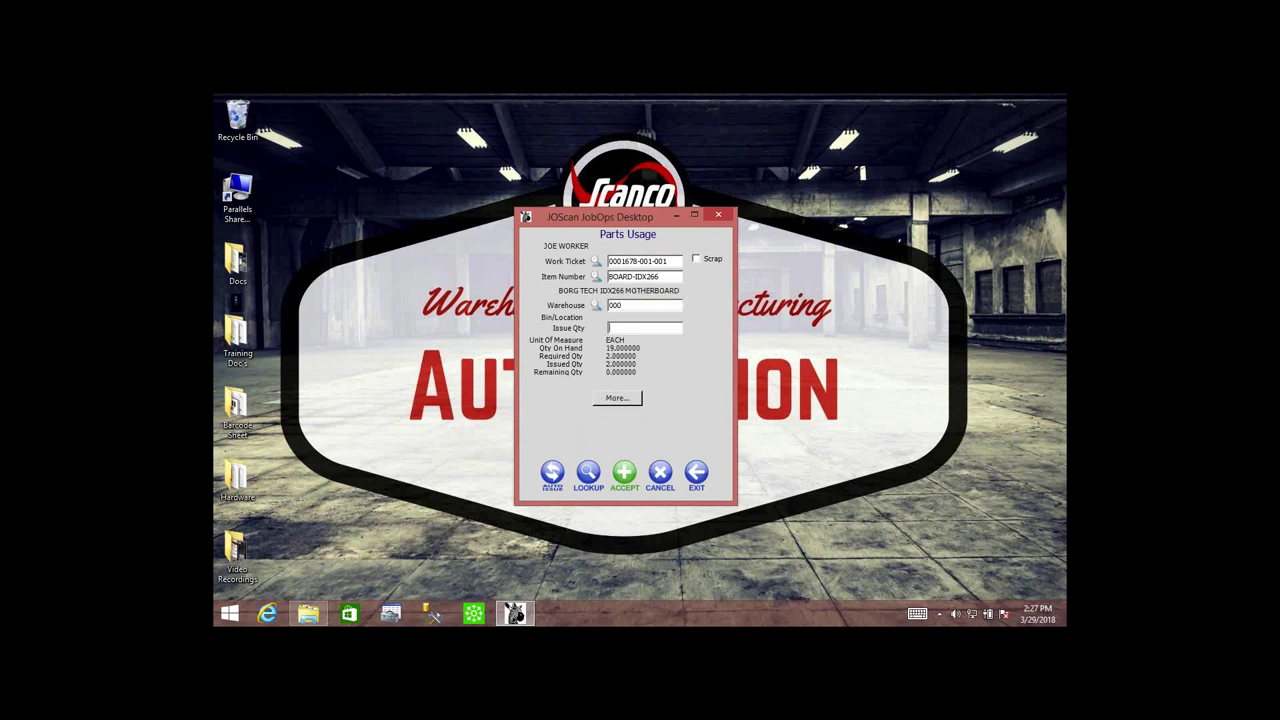
- Look up the on-hand quantities of the motherboard by warehouse and close the lookup without choosing another warehouse
{"action": "left_click", "coordinate": [596, 306]}
{"action": "left_click_drag", "start_coordinate": [643, 190], "coordinate": [385, 182]}
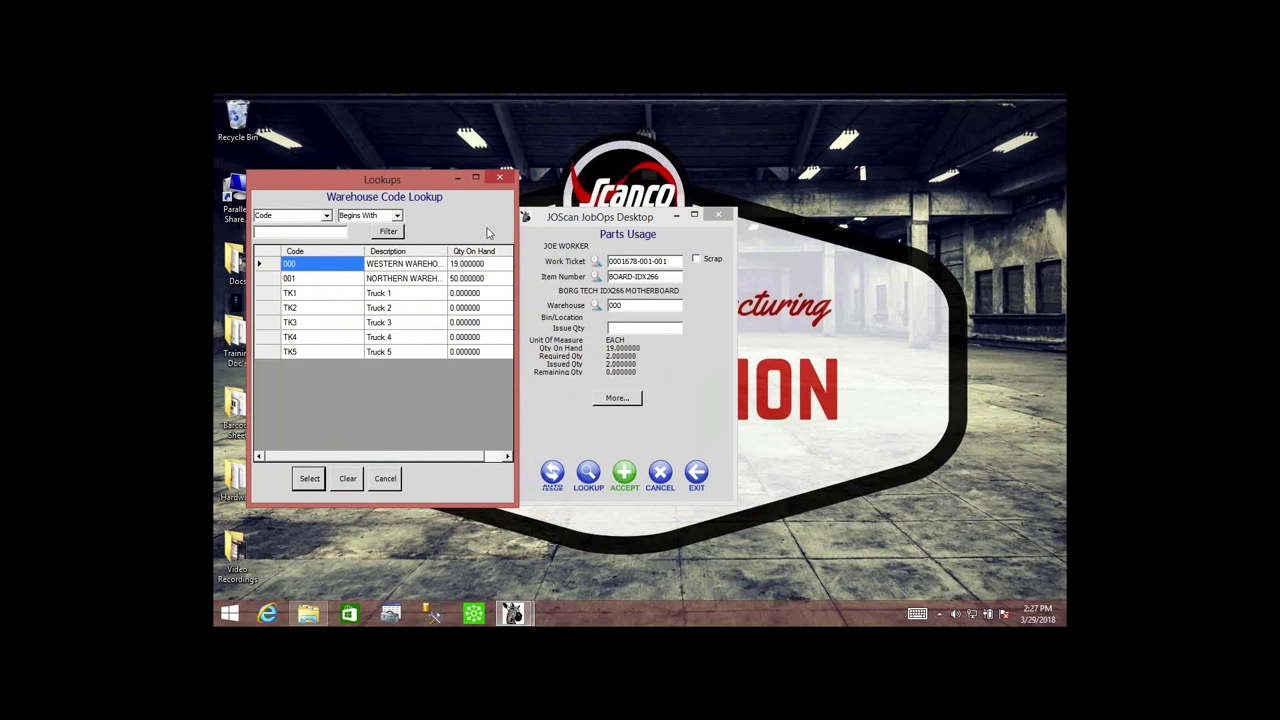
{"action": "left_click", "coordinate": [502, 181]}
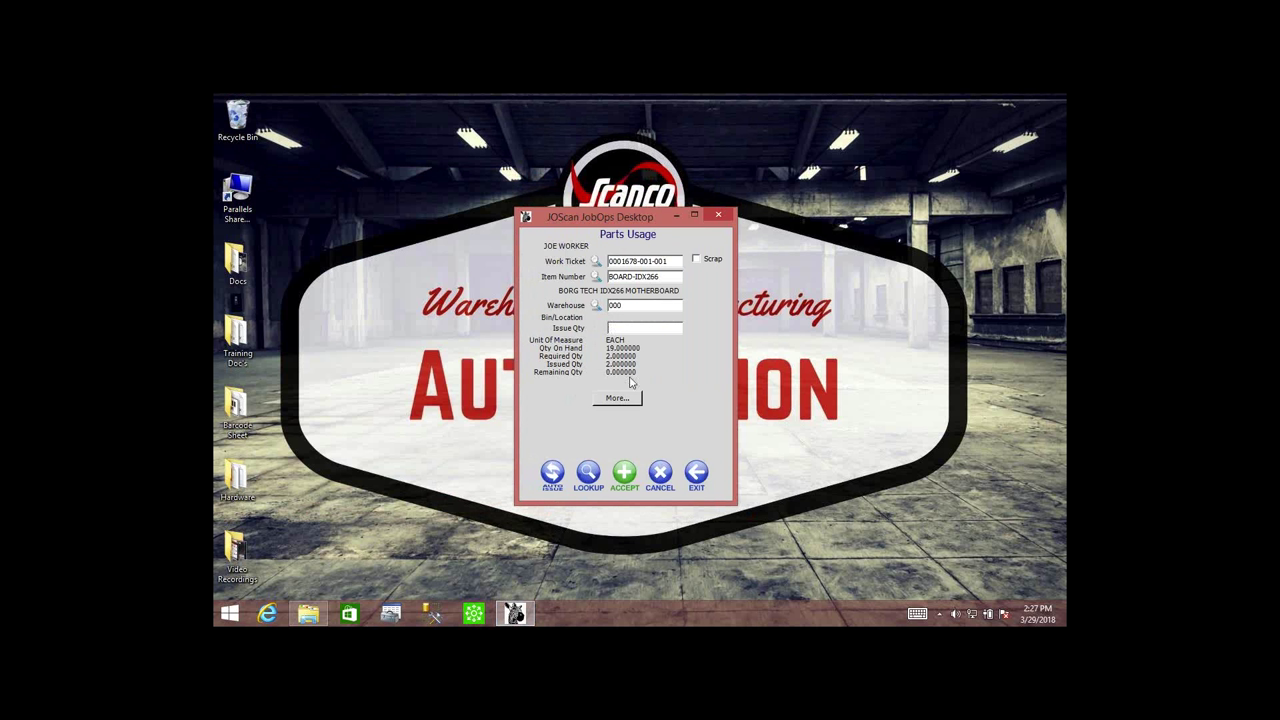
- Issue a quantity of 2 from warehouse 000, accept the parts usage and return to the JOScan main screen
{"action": "type", "text": "2"}
{"action": "left_click", "coordinate": [625, 475]}
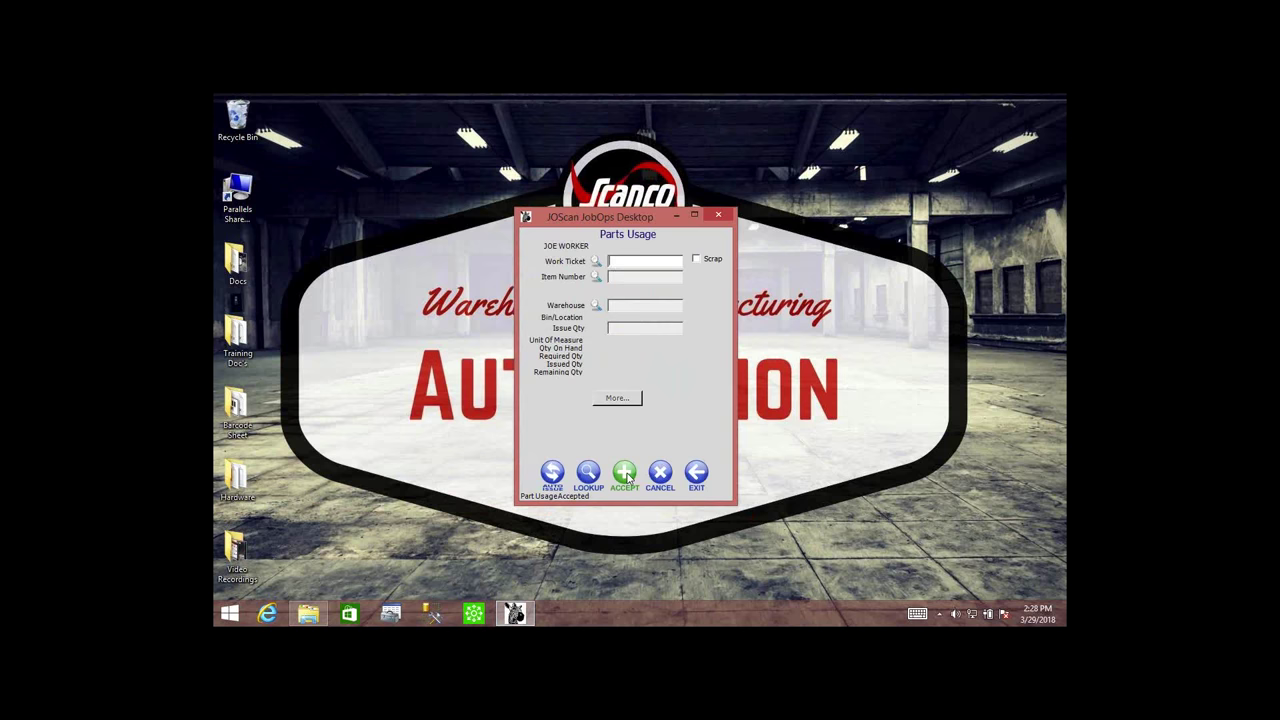
{"action": "left_click", "coordinate": [700, 477]}
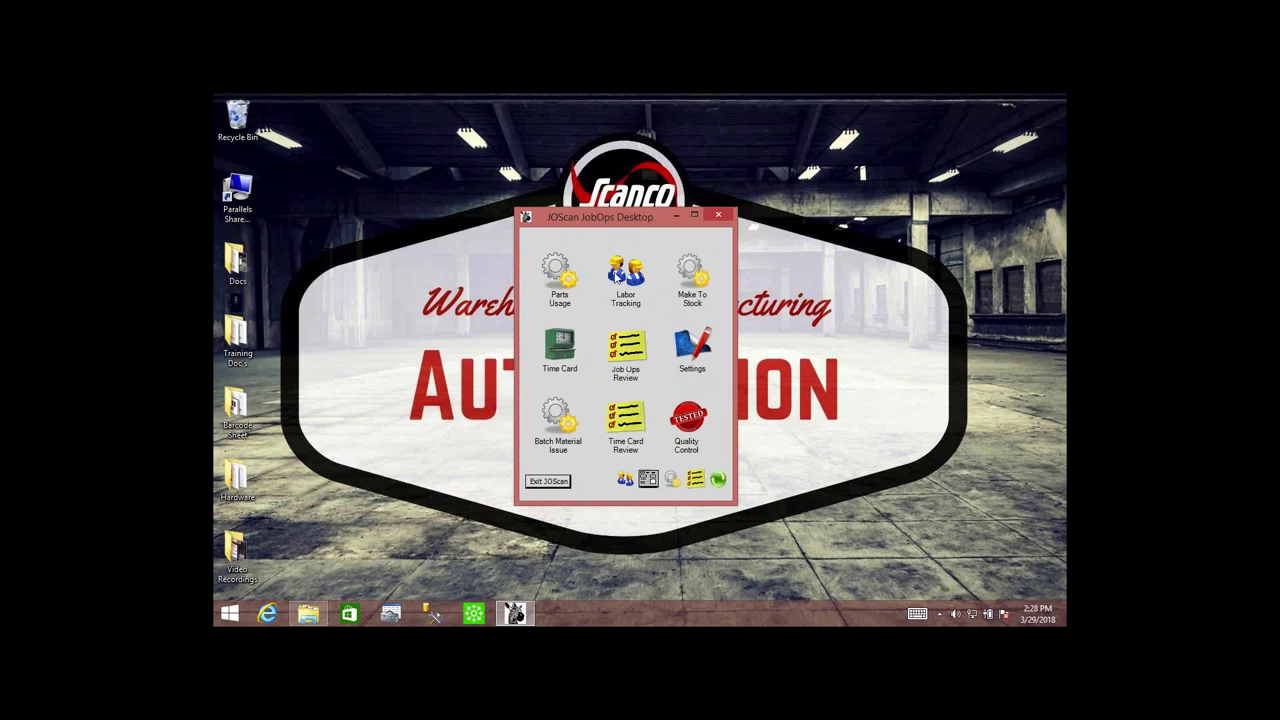
- Open Job Ops Review by entering the review password
{"action": "left_click", "coordinate": [629, 347]}
{"action": "type", "text": "***"}
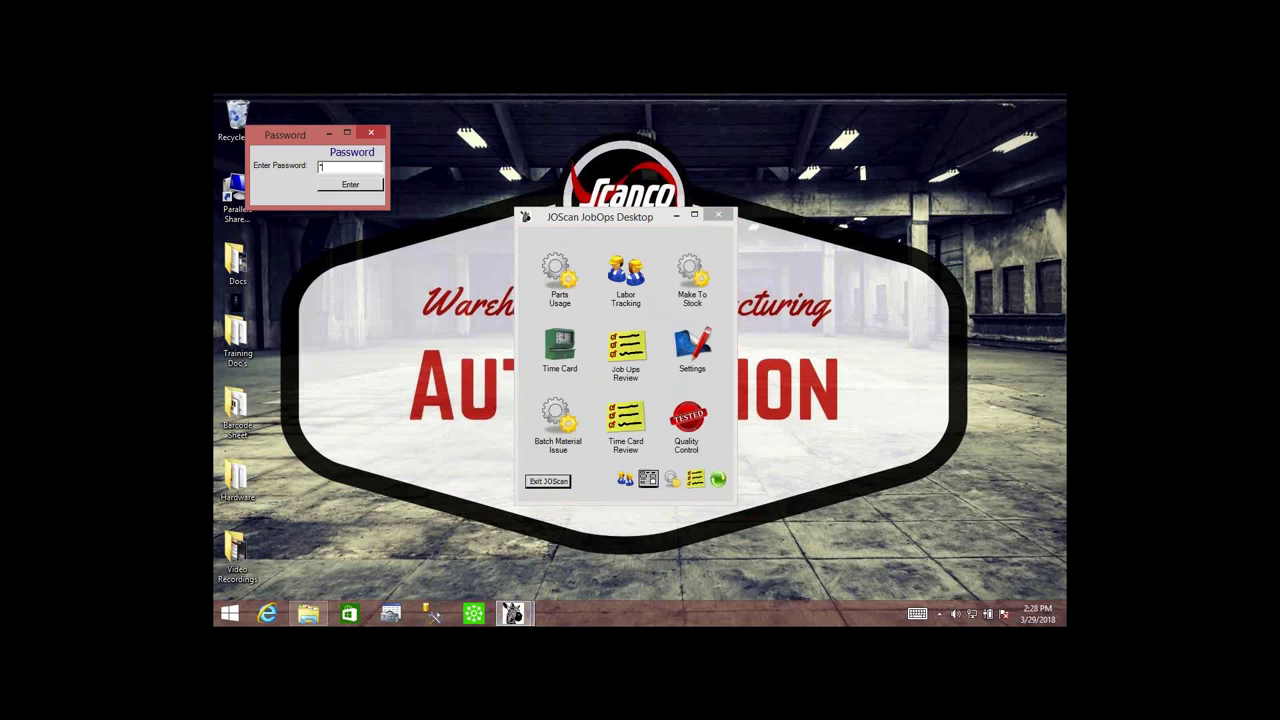
{"action": "key", "text": "Return"}
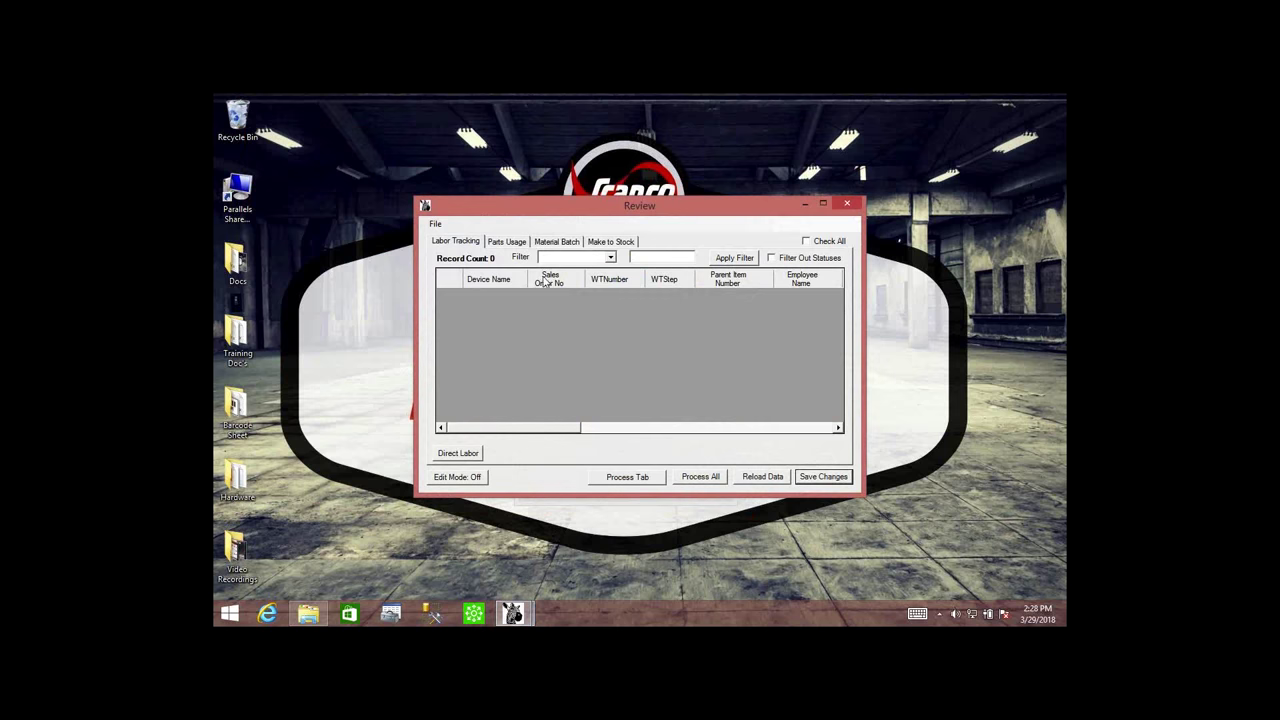
- Show the Parts Usage records in the enlarged Review window, examine the issued motherboard's columns through Employee, and close the window
{"action": "left_click", "coordinate": [508, 242]}
{"action": "left_click_drag", "start_coordinate": [465, 186], "coordinate": [414, 149]}
{"action": "left_click_drag", "start_coordinate": [707, 437], "coordinate": [958, 547]}
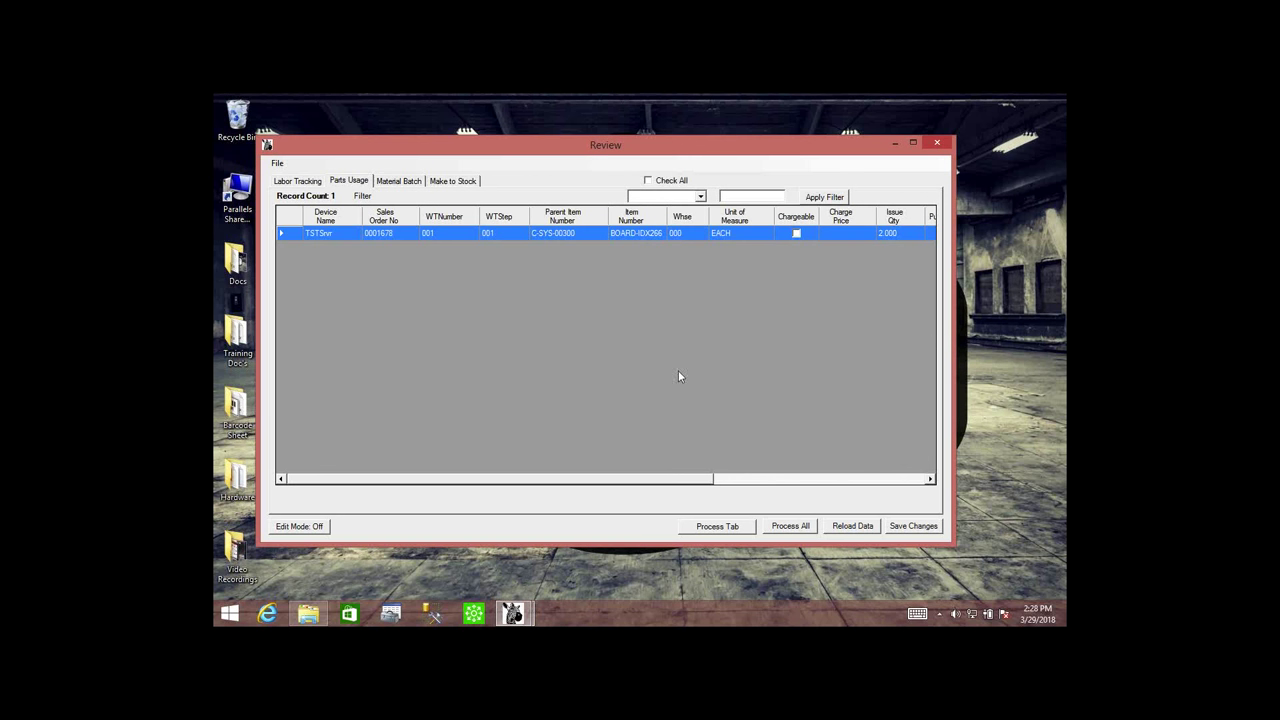
{"action": "left_click_drag", "start_coordinate": [672, 478], "coordinate": [858, 497]}
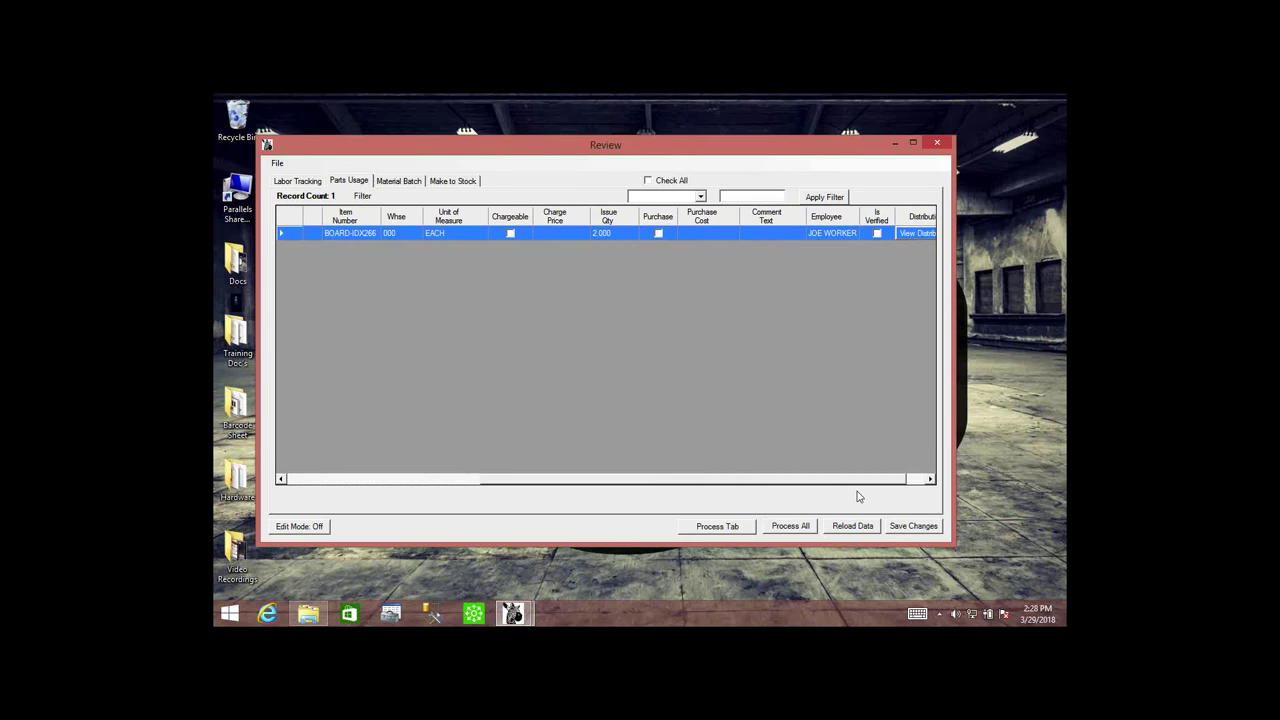
{"action": "left_click", "coordinate": [937, 144]}
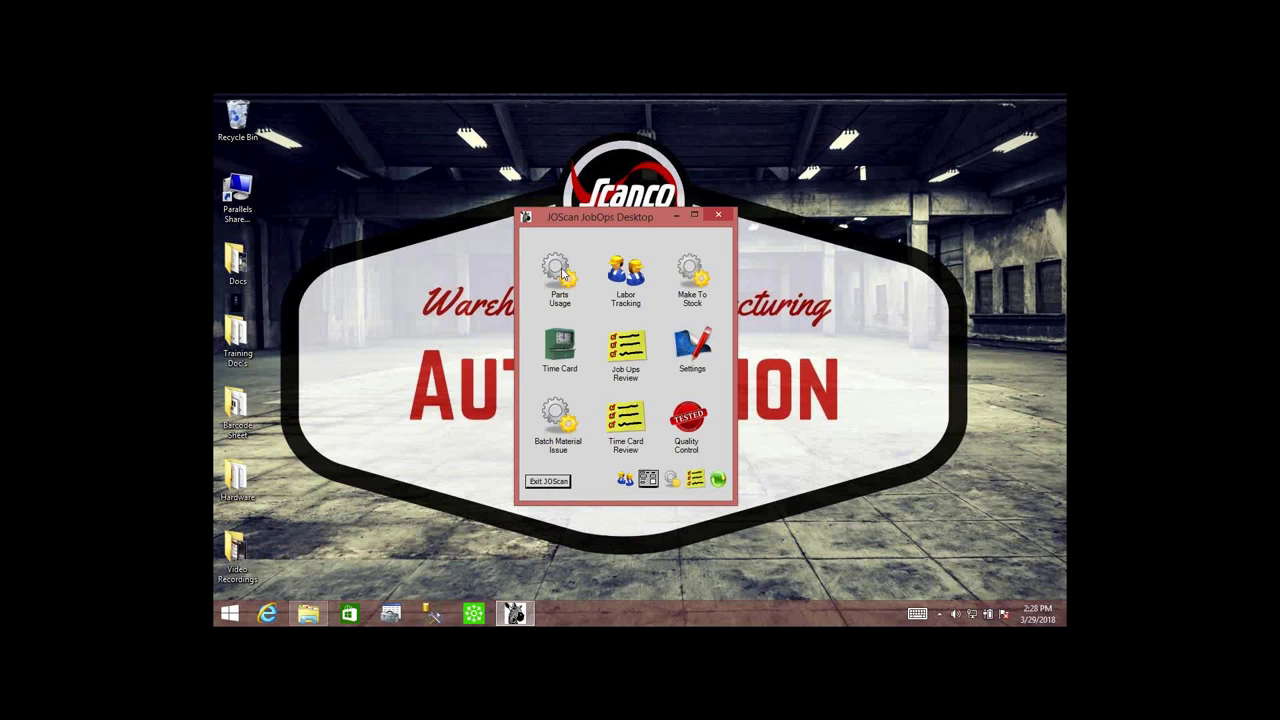
- Start a second Parts Usage entry under a different employee number for the same work ticket and item BOARD-IDX266
{"action": "left_click", "coordinate": [561, 272]}
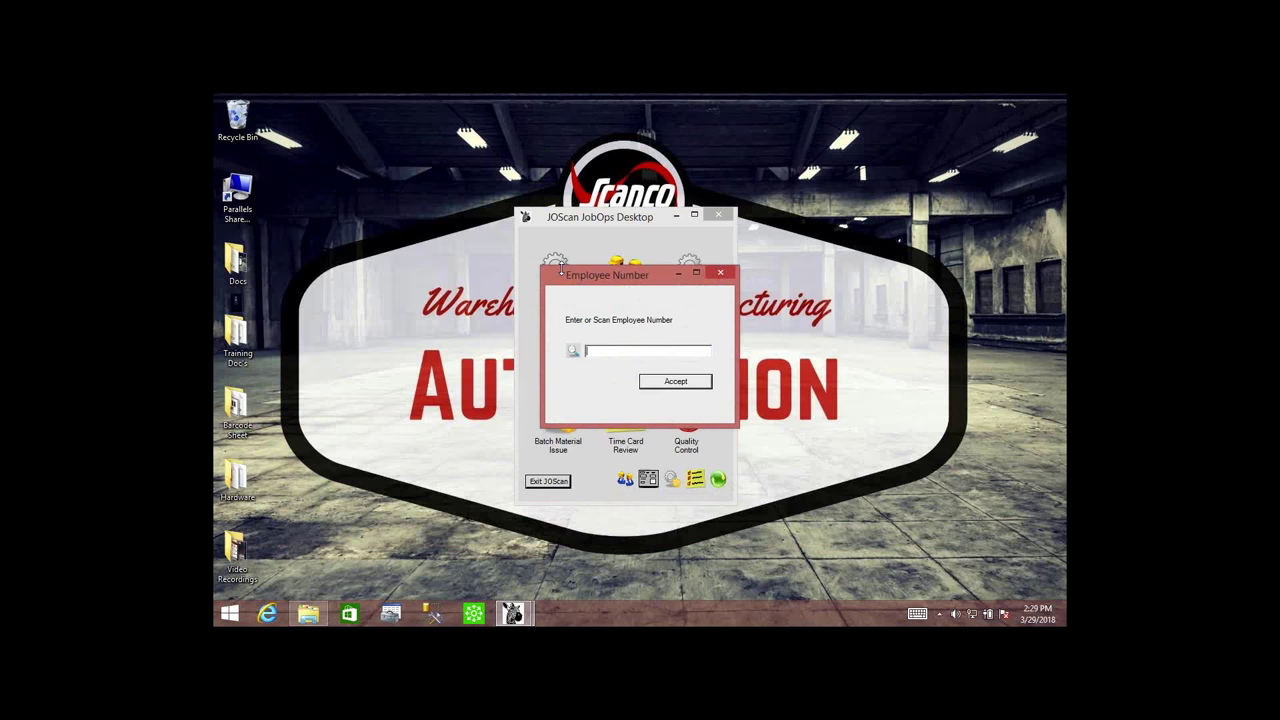
{"action": "type", "text": "100"}
{"action": "key", "text": "Return"}
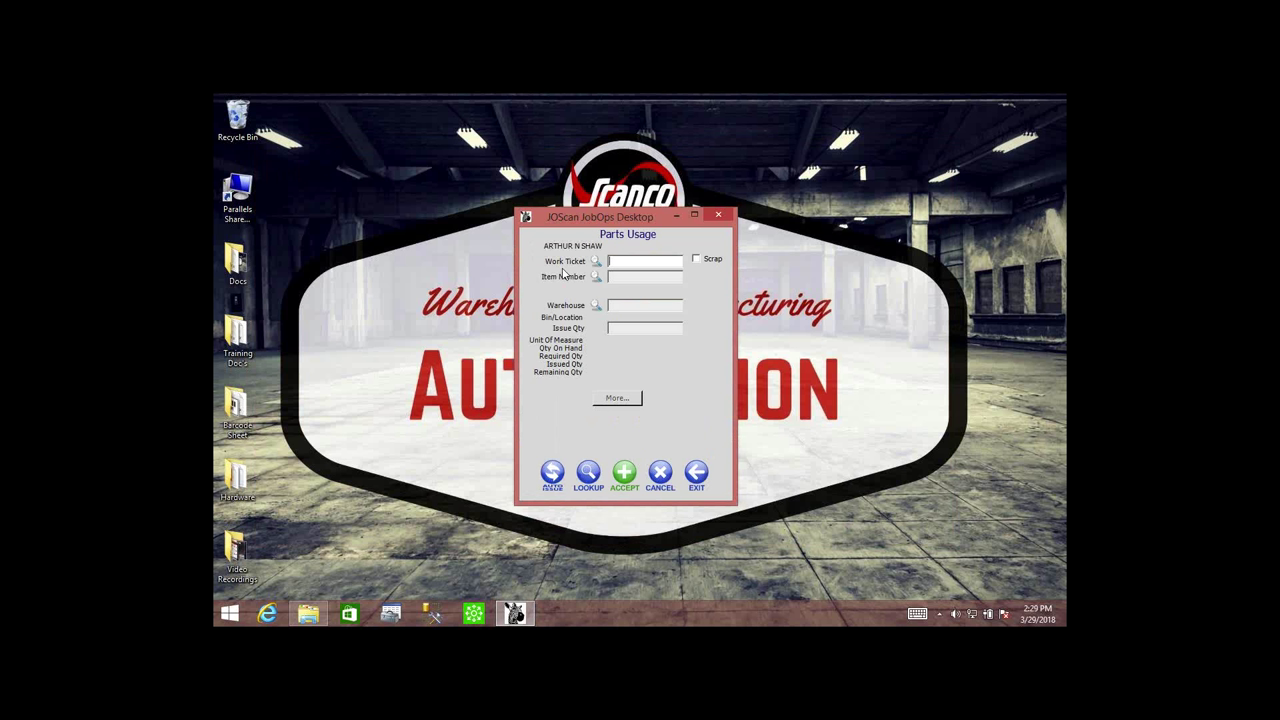
{"action": "type", "text": "0001678-001-001"}
{"action": "key", "text": "Return"}
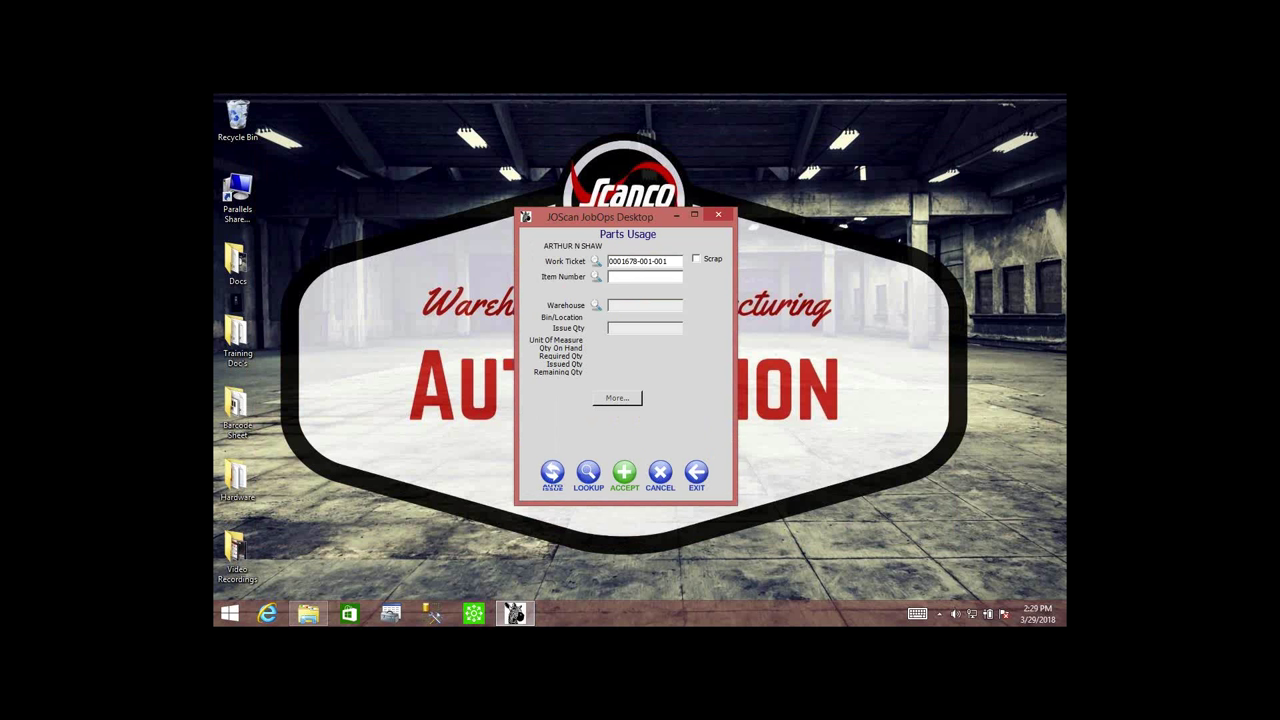
{"action": "type", "text": "BOARD-IDX266"}
{"action": "key", "text": "Return"}
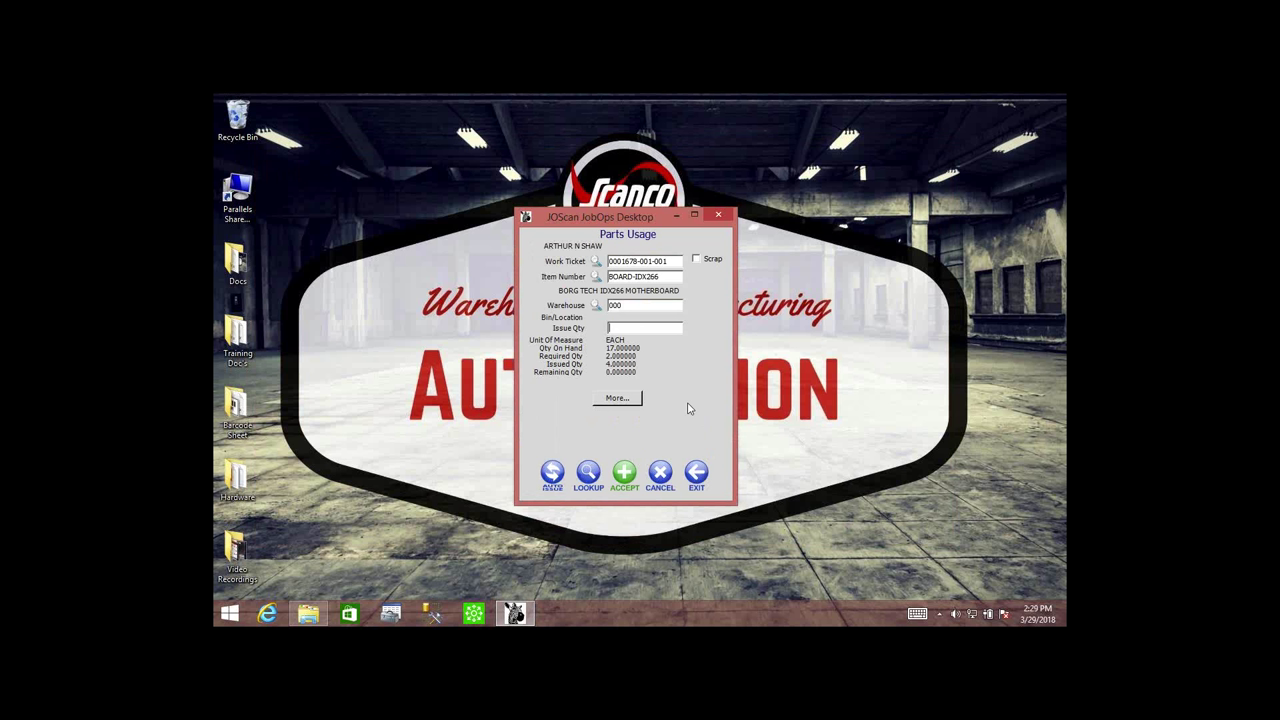
- Return the parts with an issue quantity of -2, accept the usage and exit Parts Usage
{"action": "type", "text": "-2"}
{"action": "left_click", "coordinate": [624, 474]}
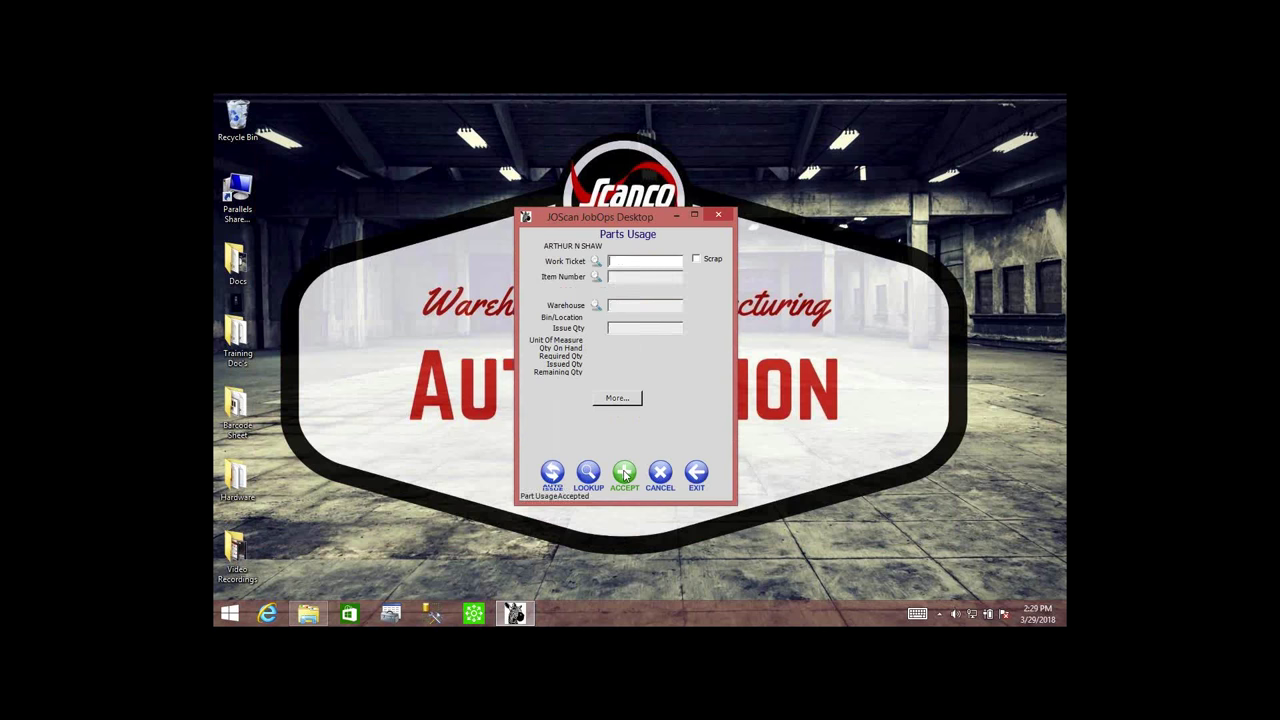
{"action": "left_click", "coordinate": [700, 476]}
- Reopen Job Ops Review with the review password, compare the issue quantities of the parts usage records in the widened window, and close it
{"action": "left_click", "coordinate": [645, 407]}
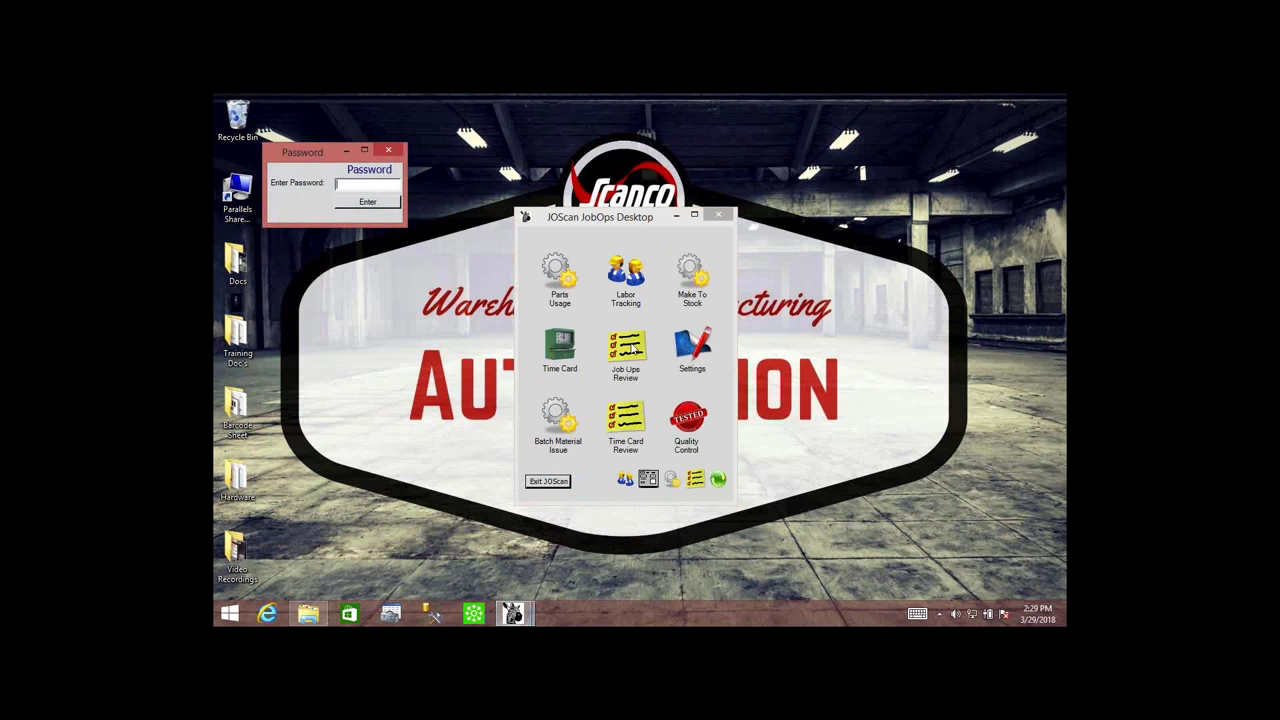
{"action": "key", "text": "Return"}
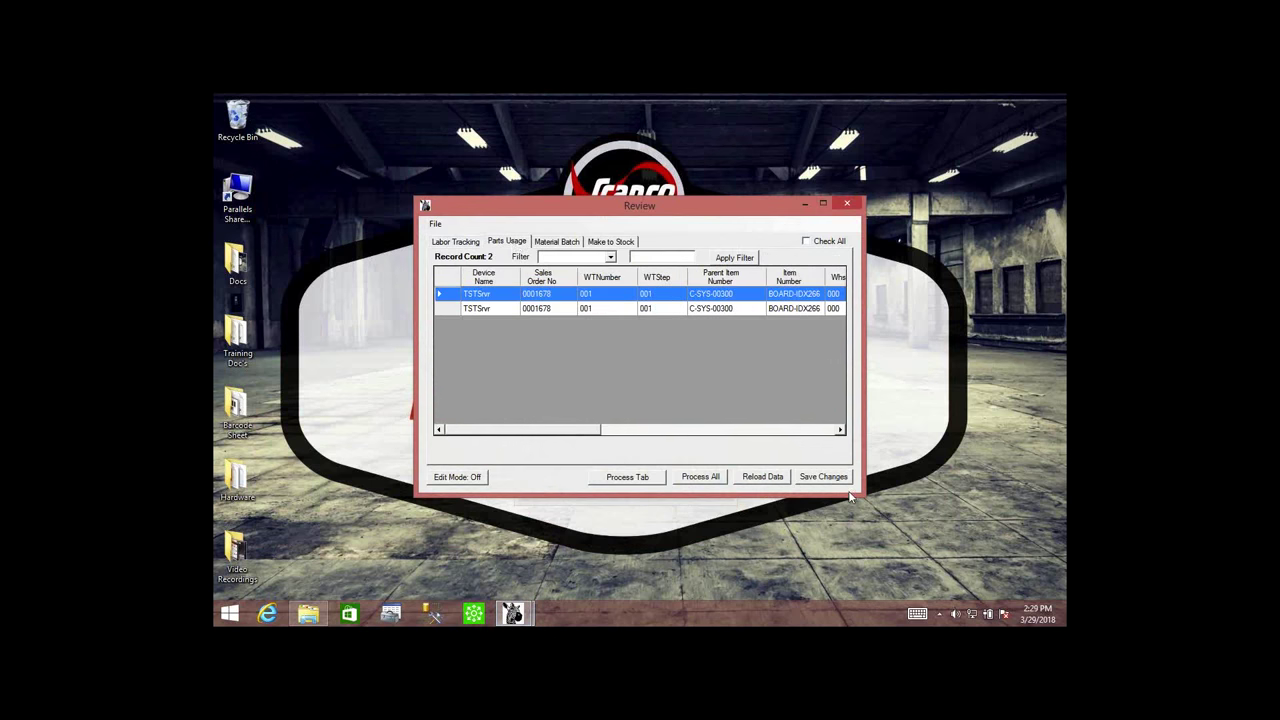
{"action": "left_click_drag", "start_coordinate": [868, 498], "coordinate": [1034, 516]}
{"action": "left_click_drag", "start_coordinate": [745, 207], "coordinate": [602, 211]}
{"action": "left_click_drag", "start_coordinate": [579, 456], "coordinate": [714, 460]}
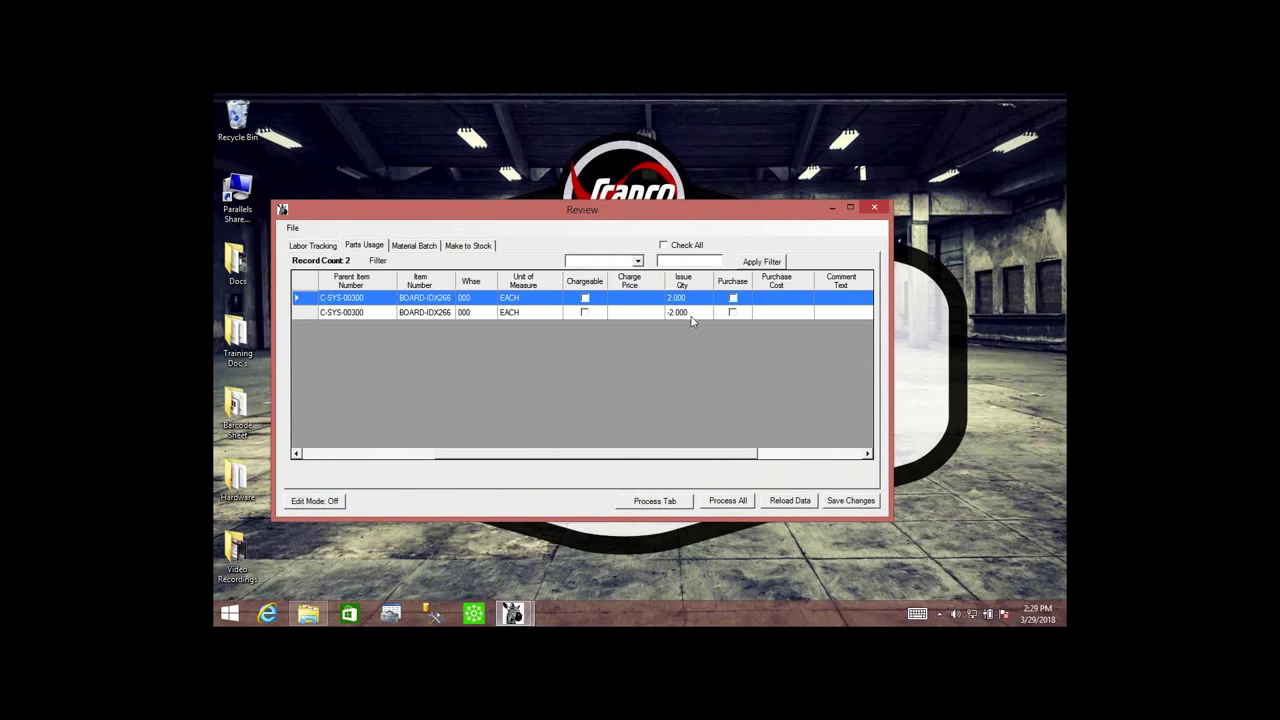
{"action": "left_click", "coordinate": [876, 209]}
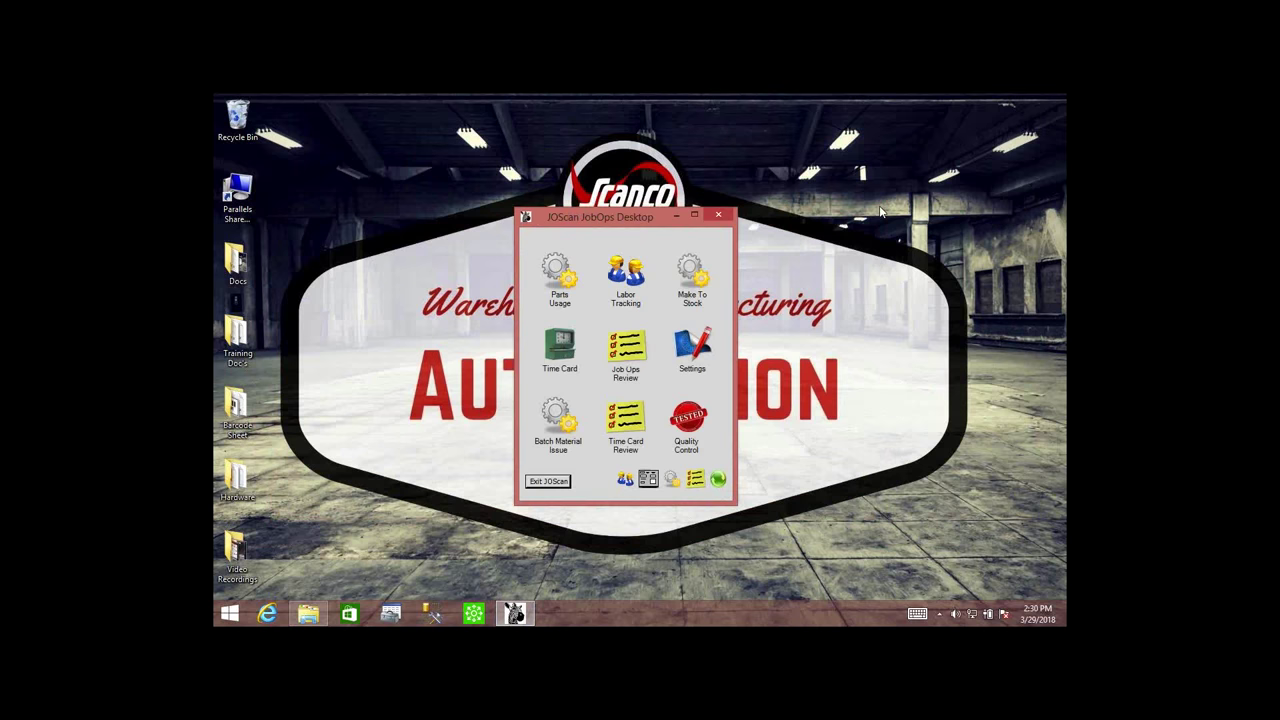